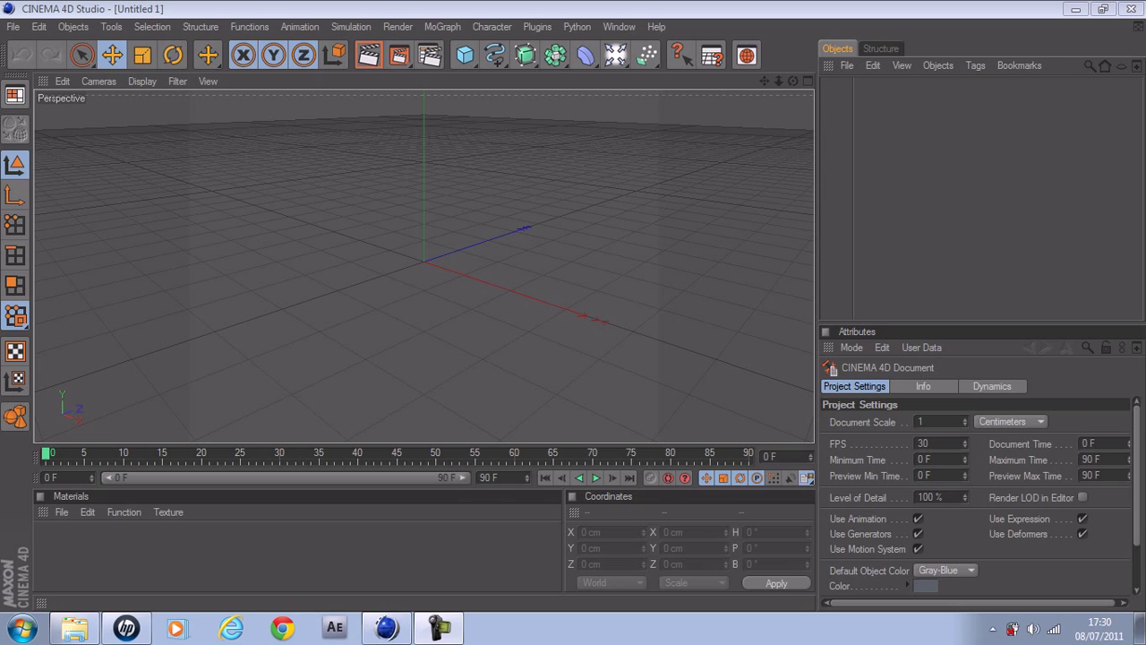
click(438, 628)
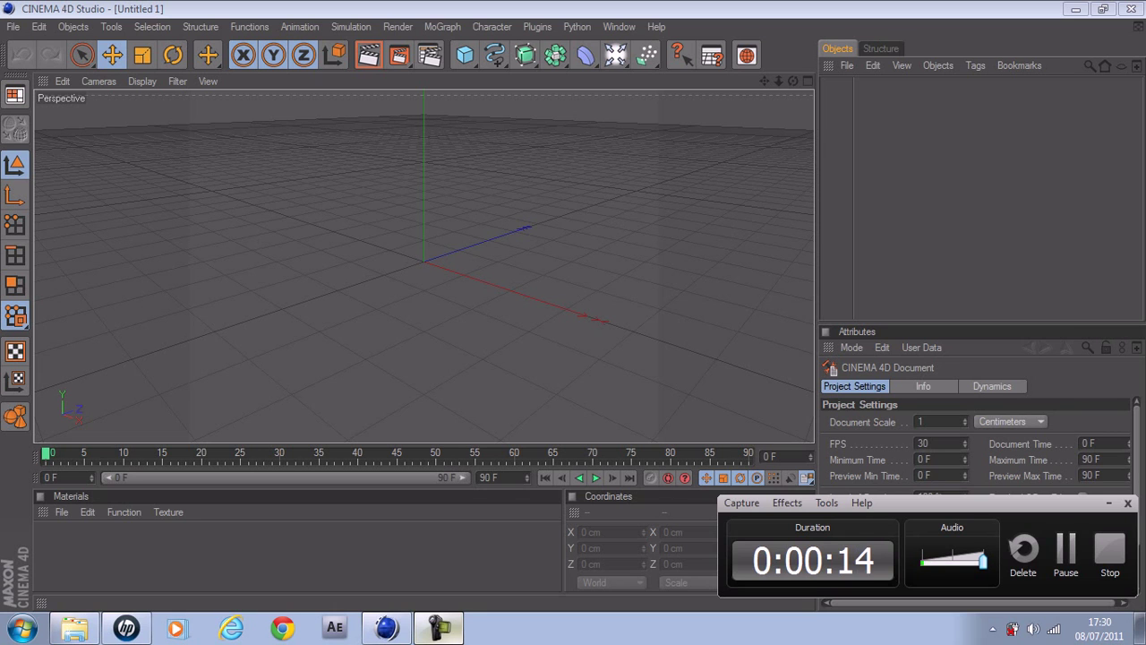
click(1108, 503)
- Add a MoText object to the empty scene, seen from the front
drag(793, 81, 891, 51)
drag(765, 81, 793, 83)
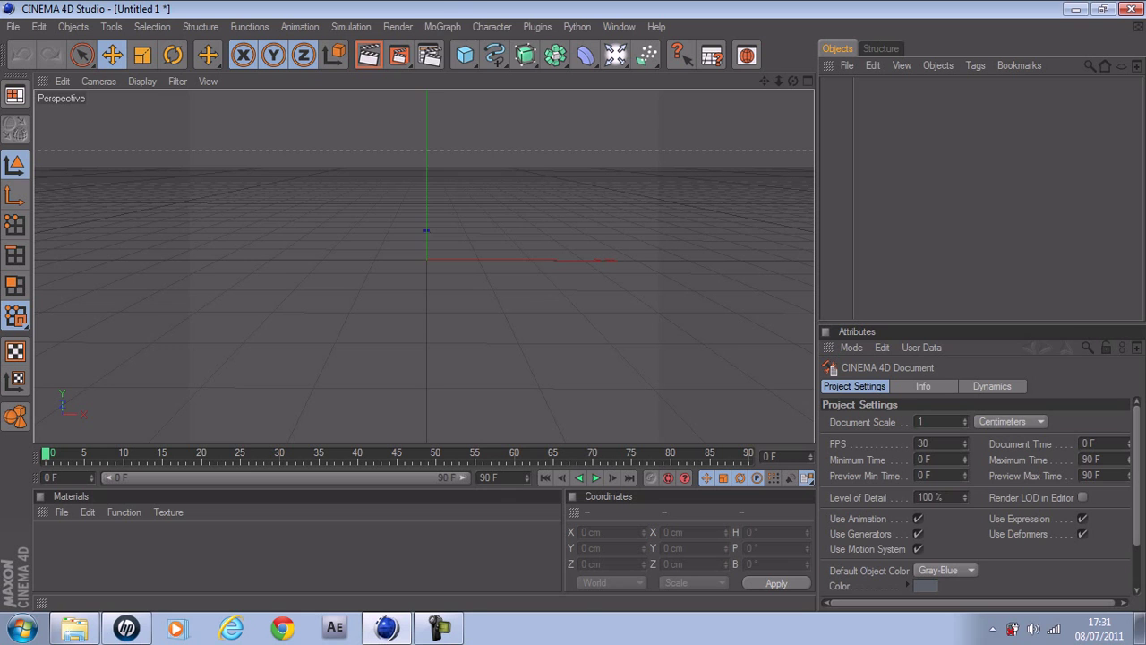
click(442, 26)
click(461, 210)
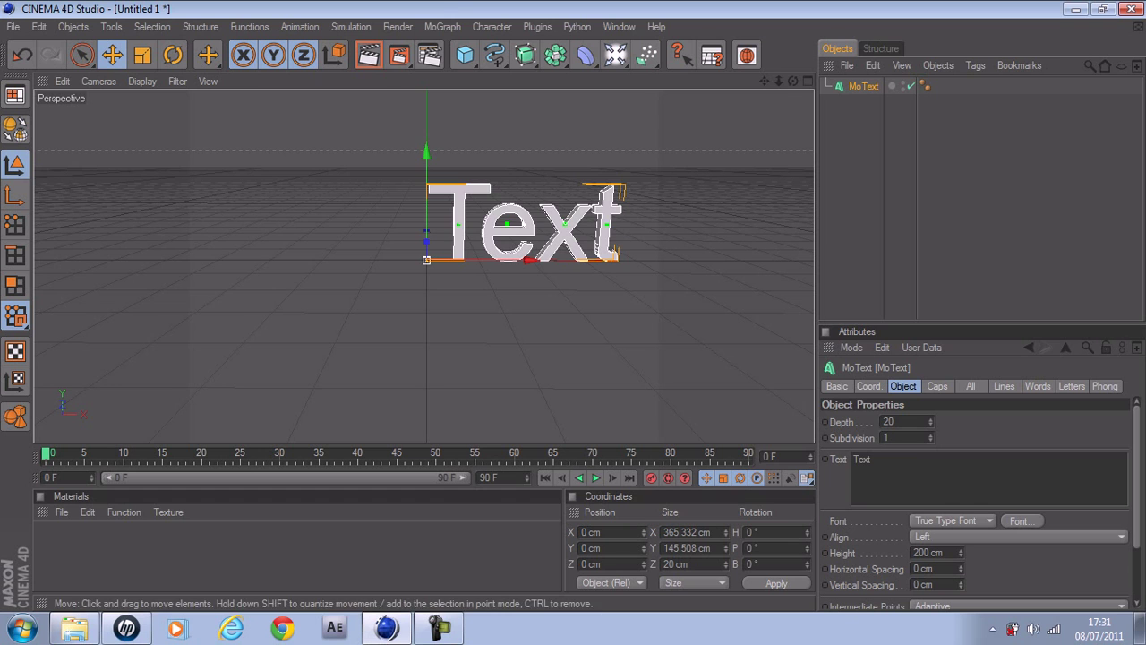
click(442, 27)
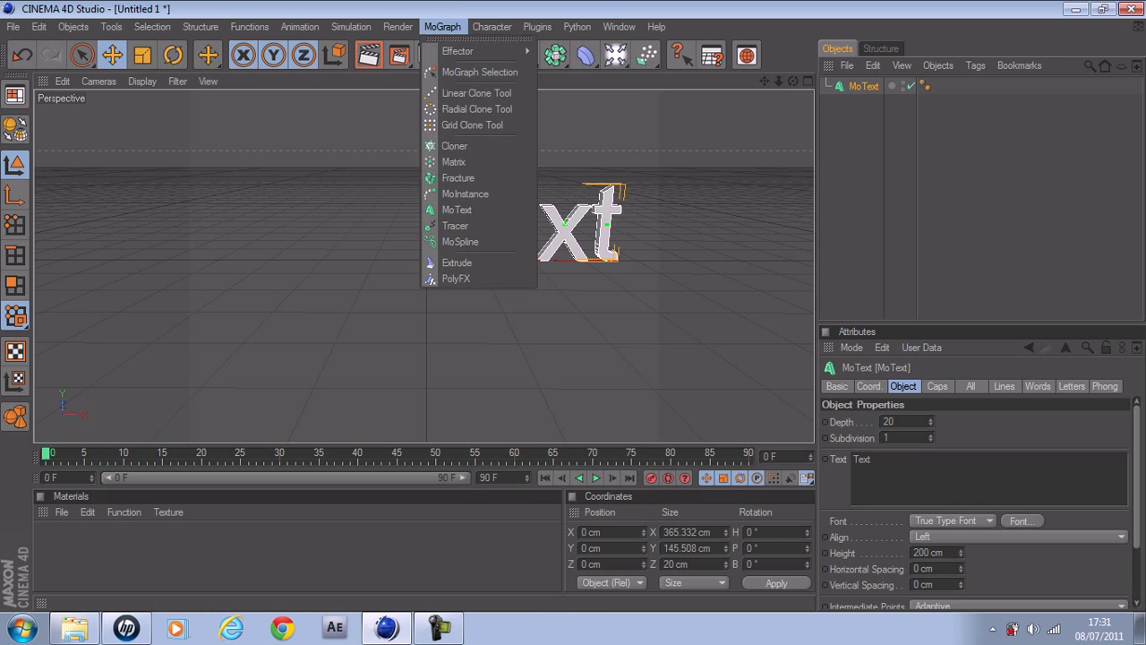
click(443, 27)
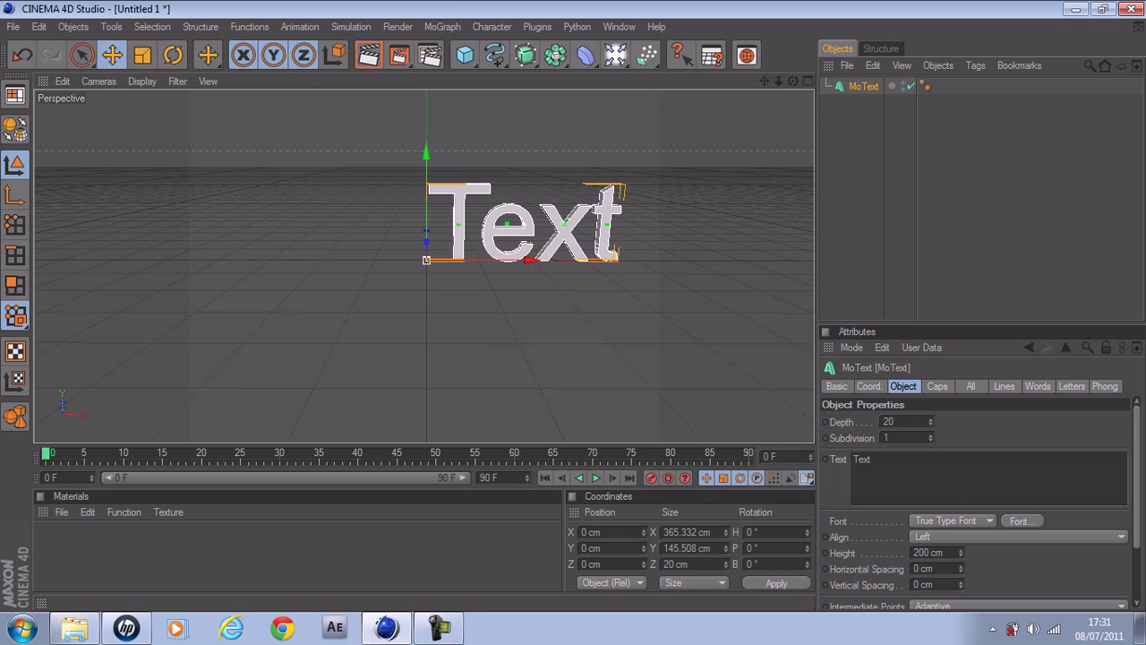
click(494, 55)
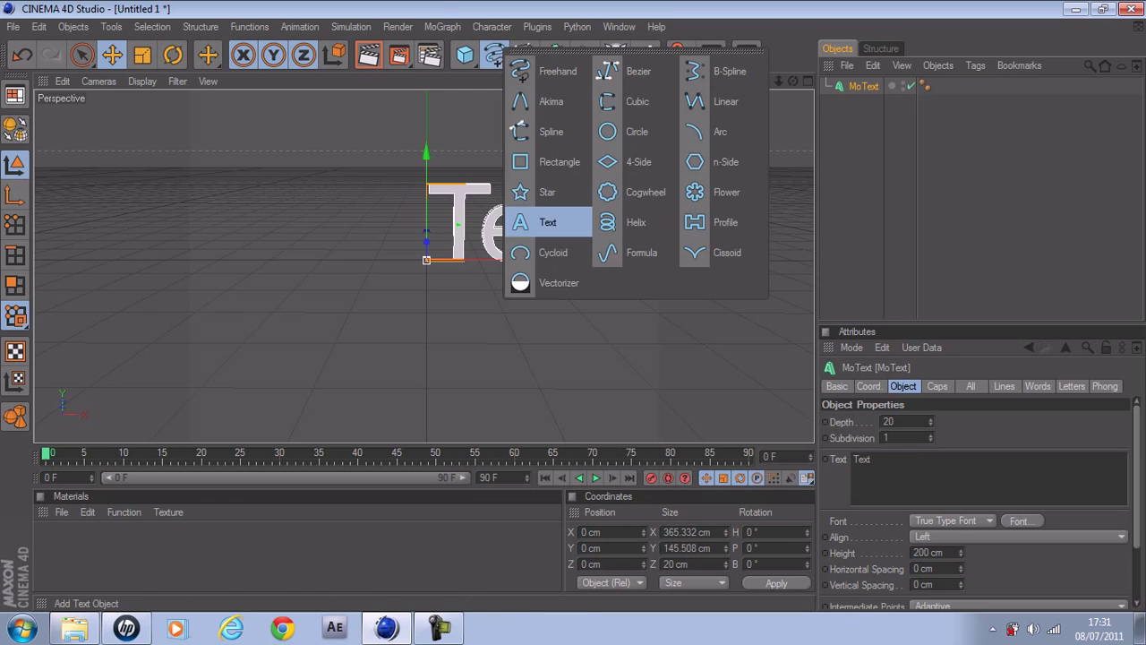
click(546, 222)
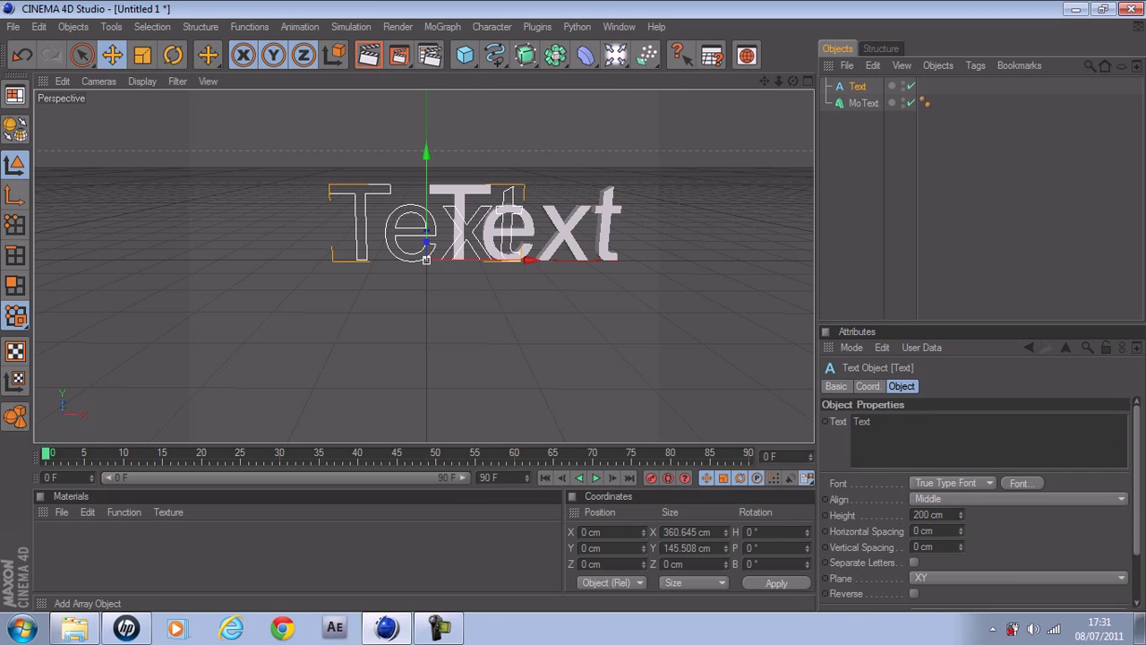
click(525, 55)
alt+click(711, 71)
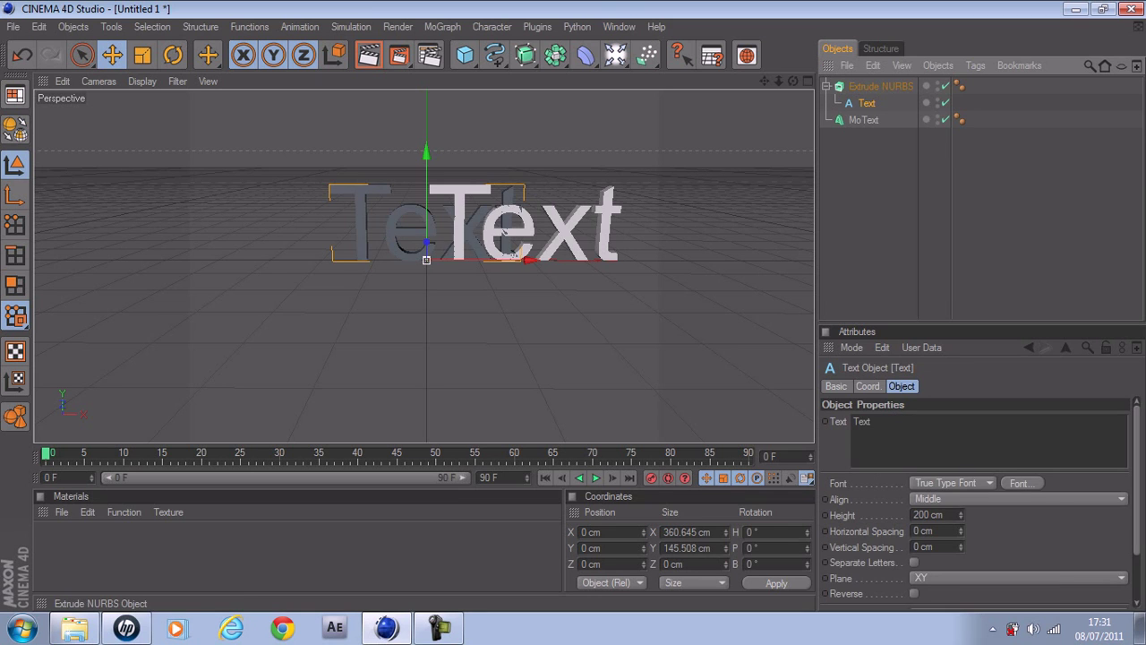
click(879, 87)
key(Delete)
- Set the MoText object's alignment to Middle
click(862, 87)
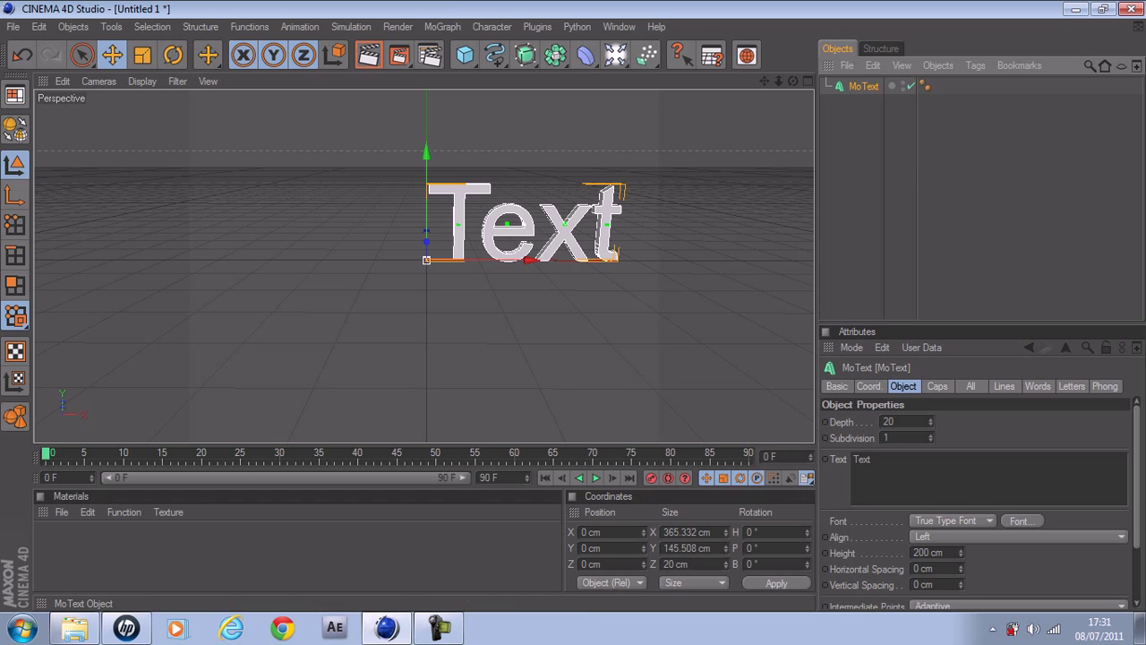
click(1017, 536)
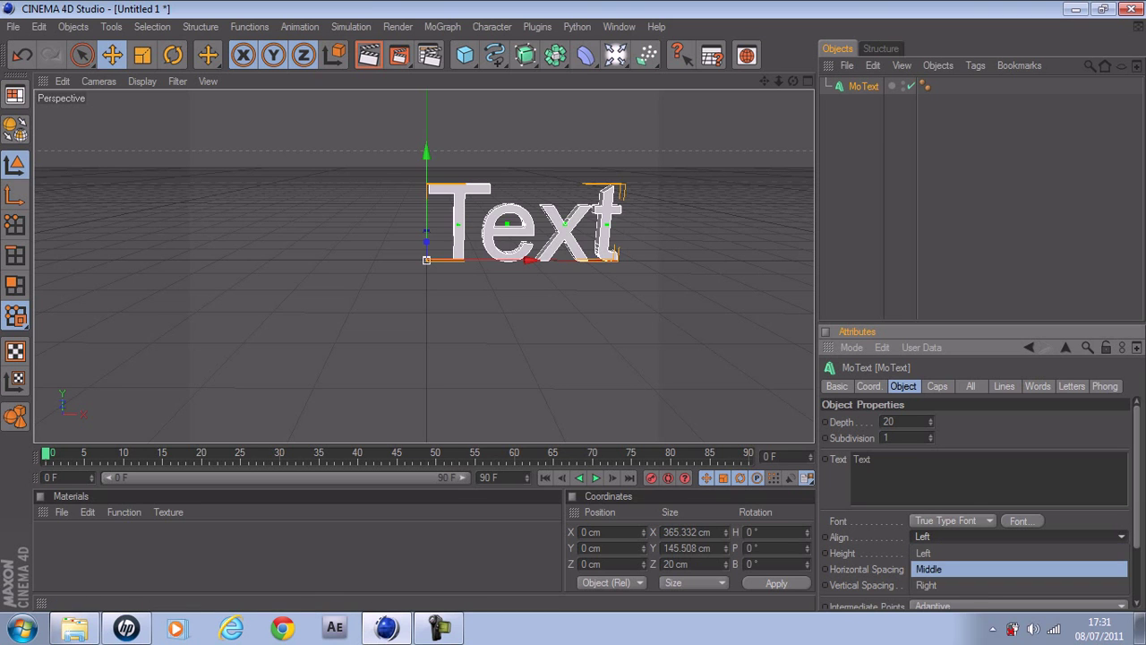
click(928, 569)
drag(793, 80, 788, 77)
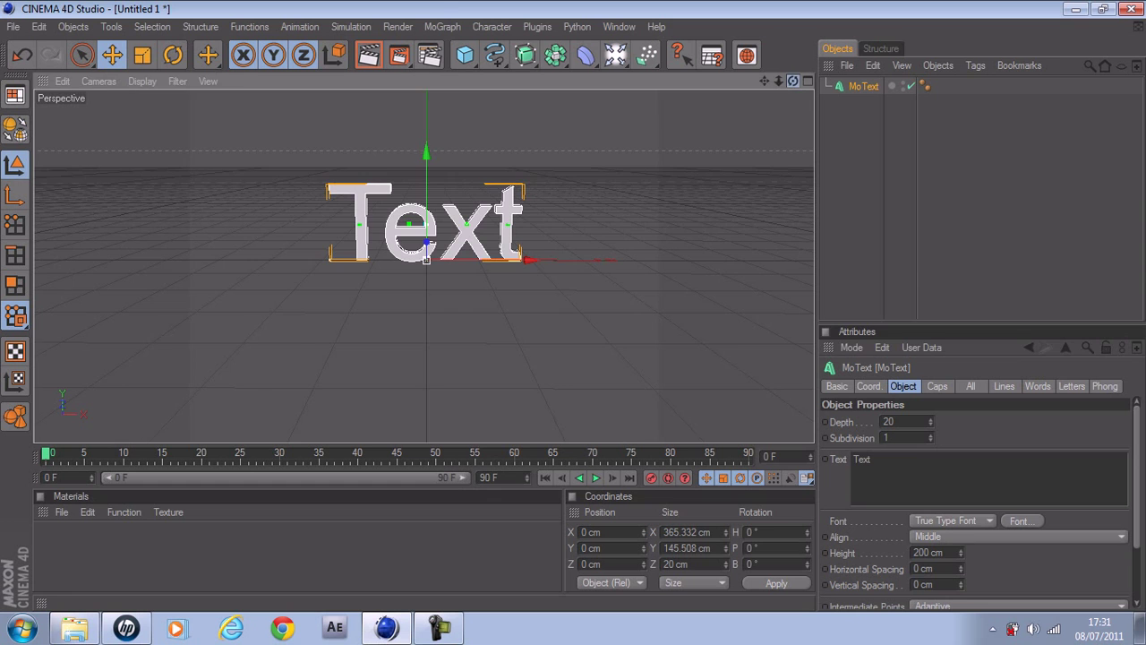
- Change the MoText font to MOLOT
click(1022, 521)
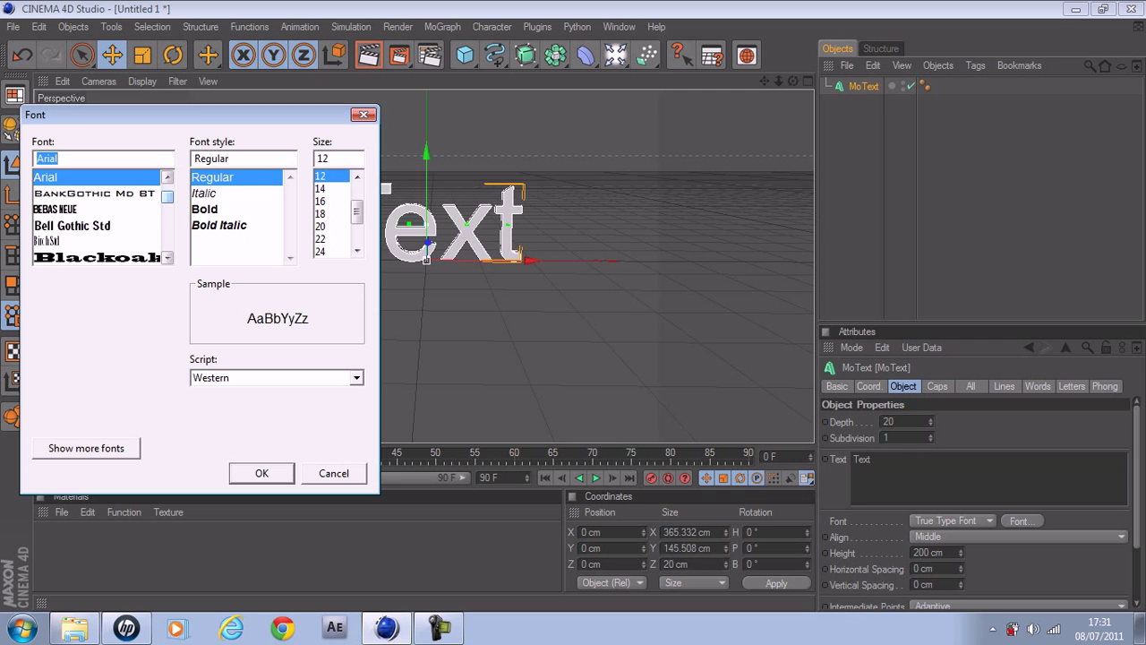
scroll(98, 215, down, 15)
scroll(99, 215, down, 6)
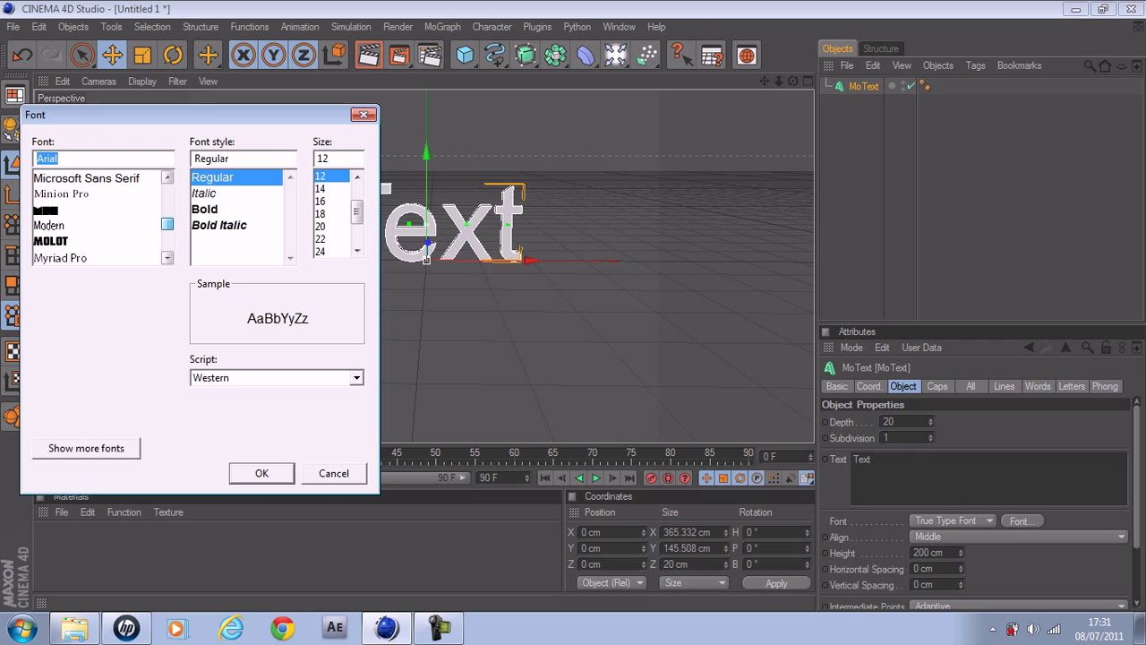
click(51, 241)
key(Return)
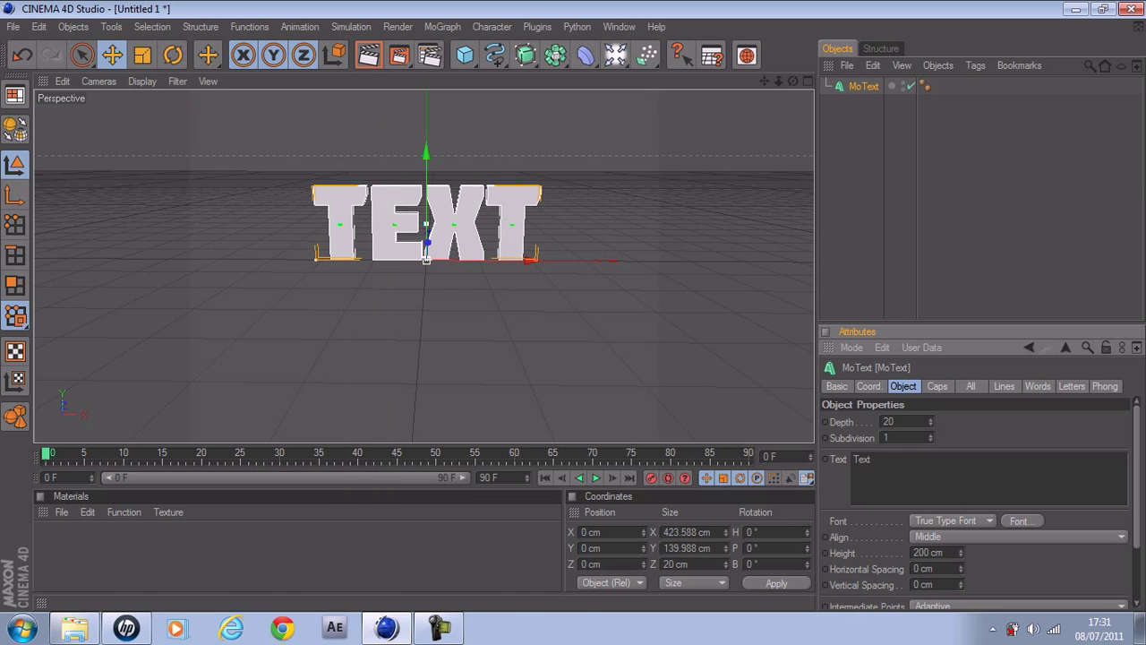
- Set the render output to the HDV/HDTV 720 29.97 preset and change its frame rate to 30
drag(792, 81, 800, 81)
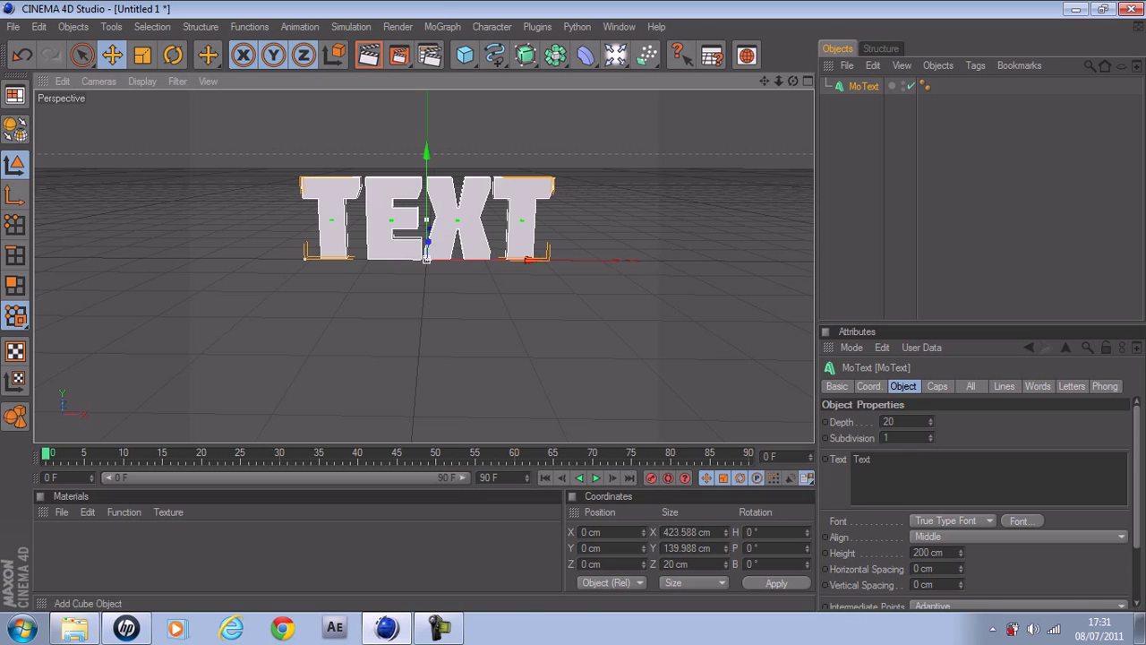
drag(764, 81, 770, 115)
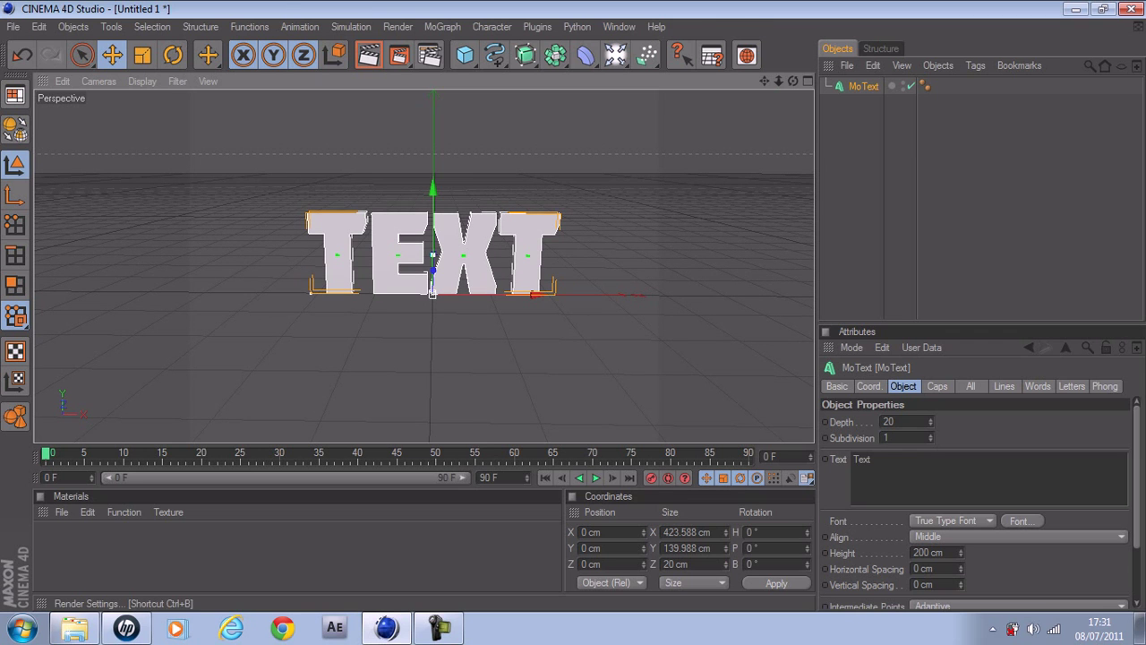
click(429, 55)
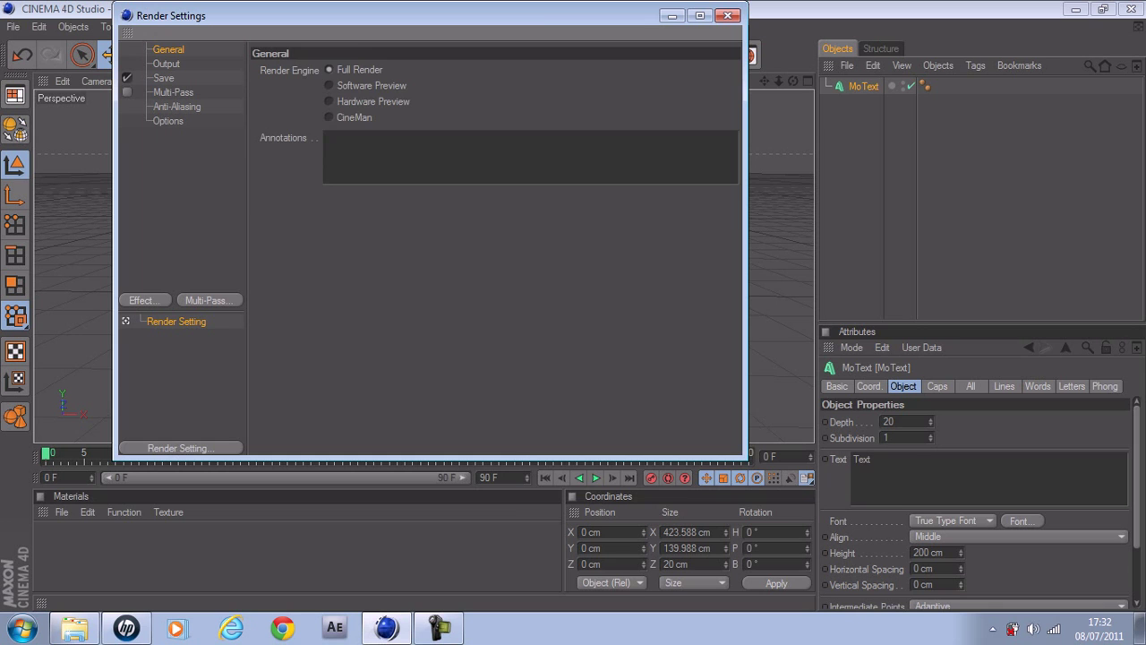
click(166, 64)
click(269, 69)
mouse_move(289, 118)
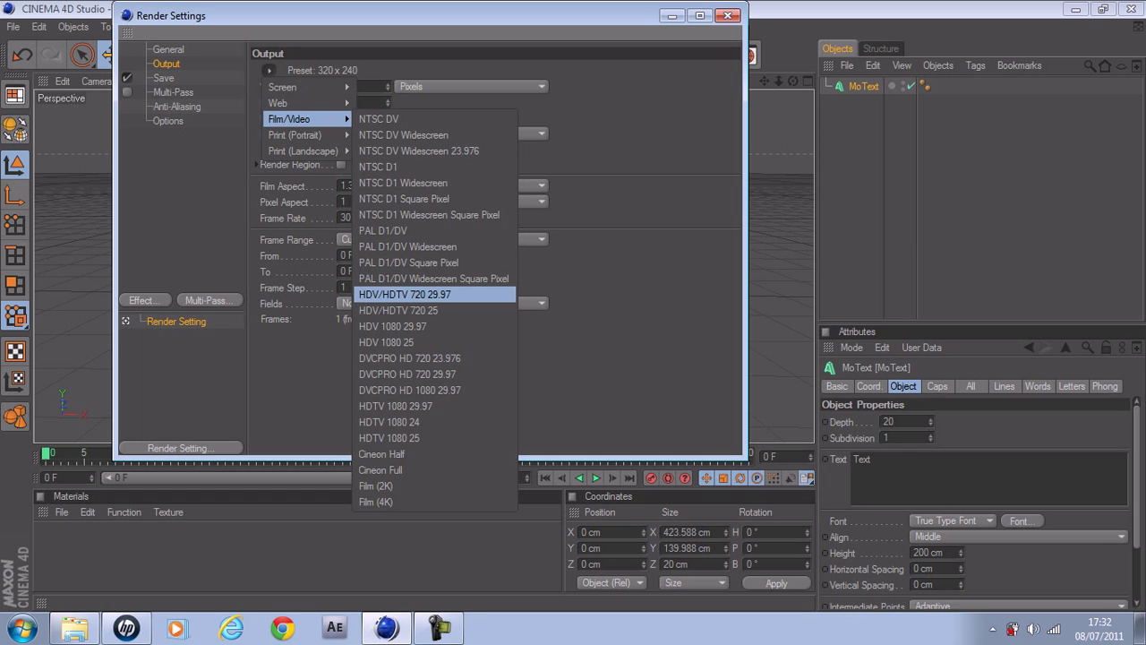
click(405, 293)
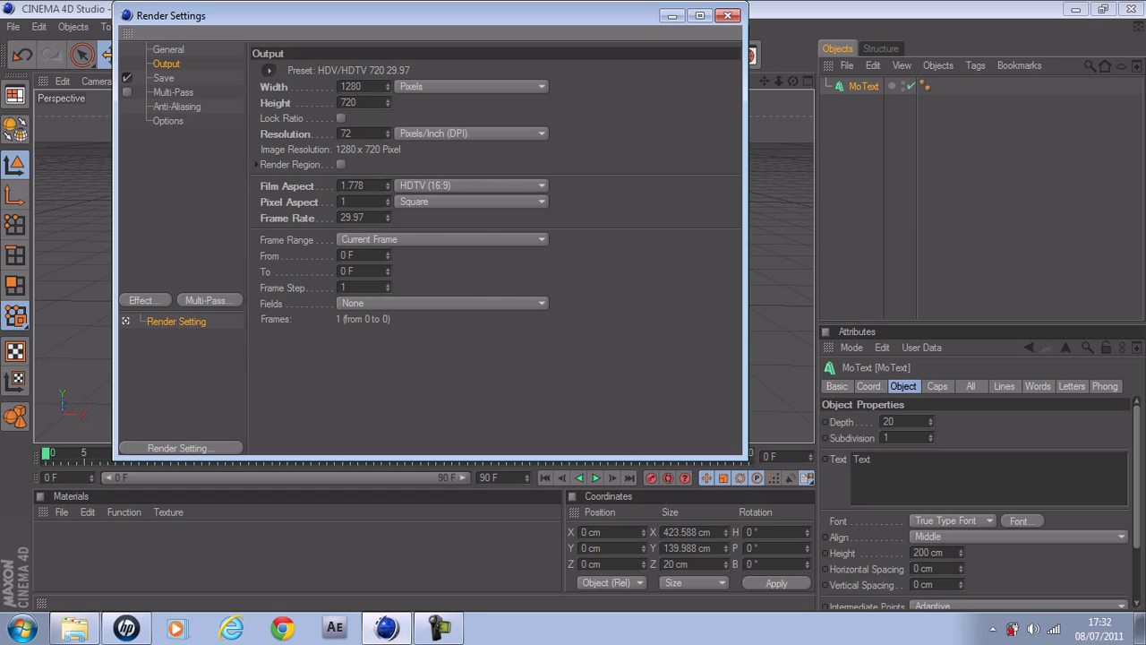
double_click(351, 217)
text(30)
key(Return)
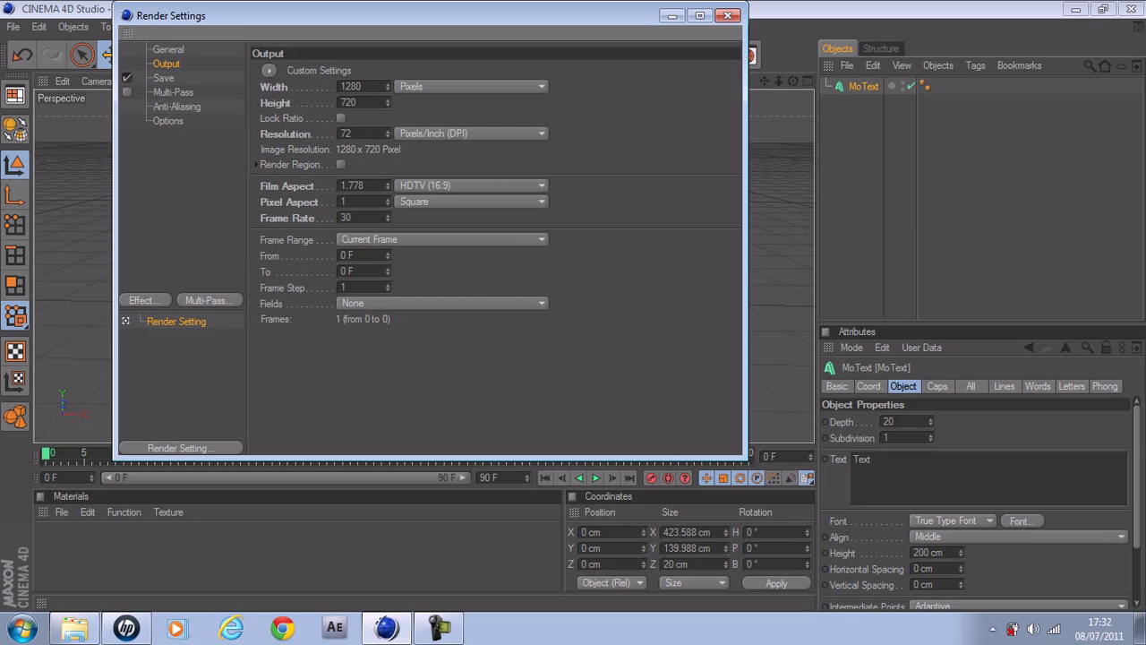
- Set the render save format to QuickTime Movie with Alpha Channel and Straight Alpha enabled
click(163, 77)
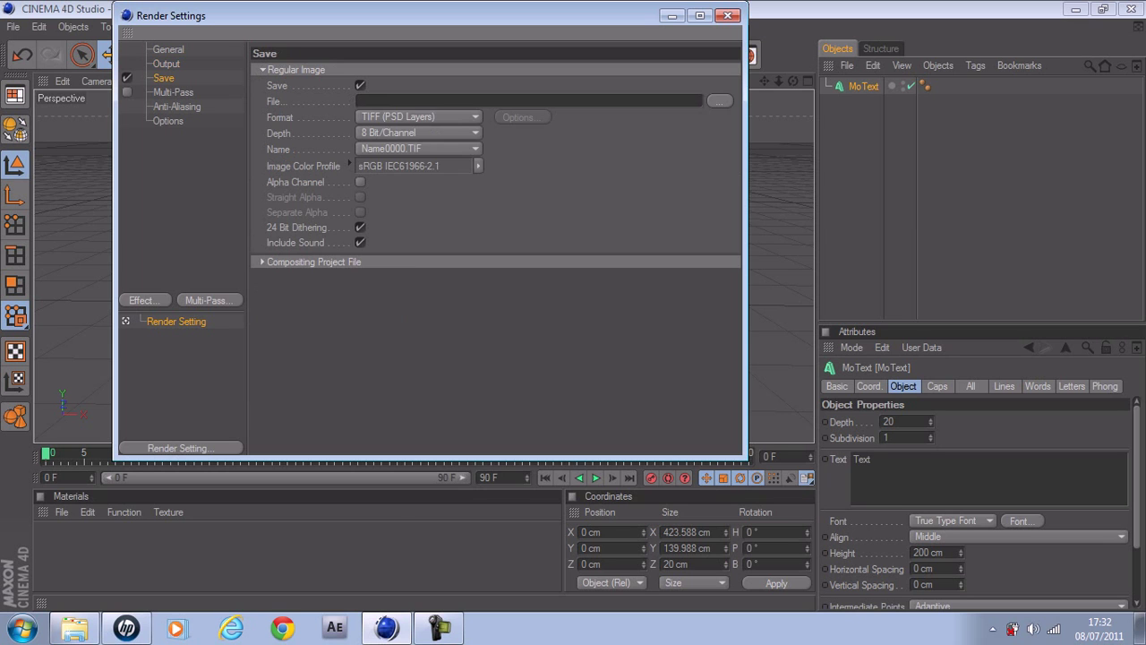
click(419, 118)
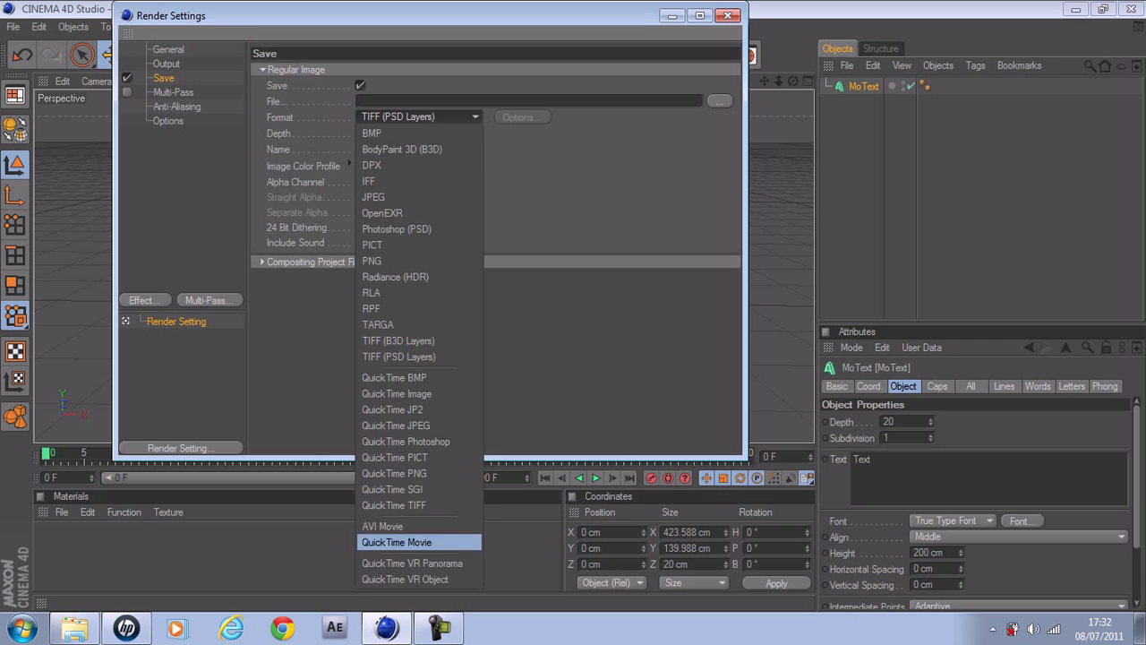
click(397, 542)
click(360, 182)
click(360, 197)
- Set the render's save file to "intro tut" on the Desktop and close the render settings
click(719, 100)
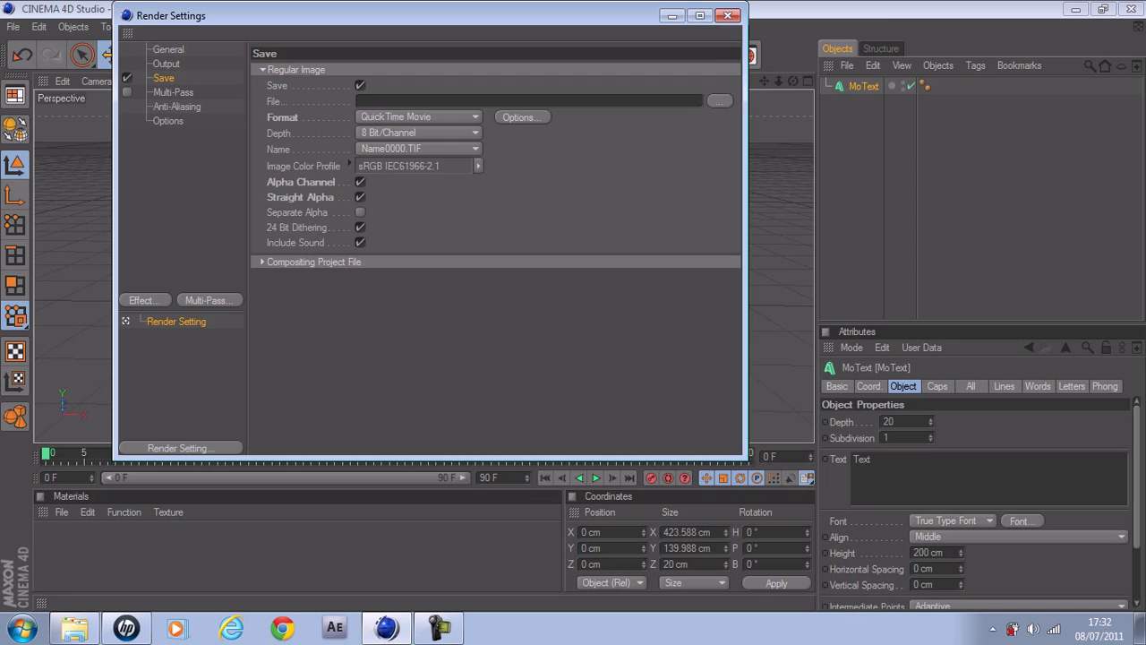
text(i)
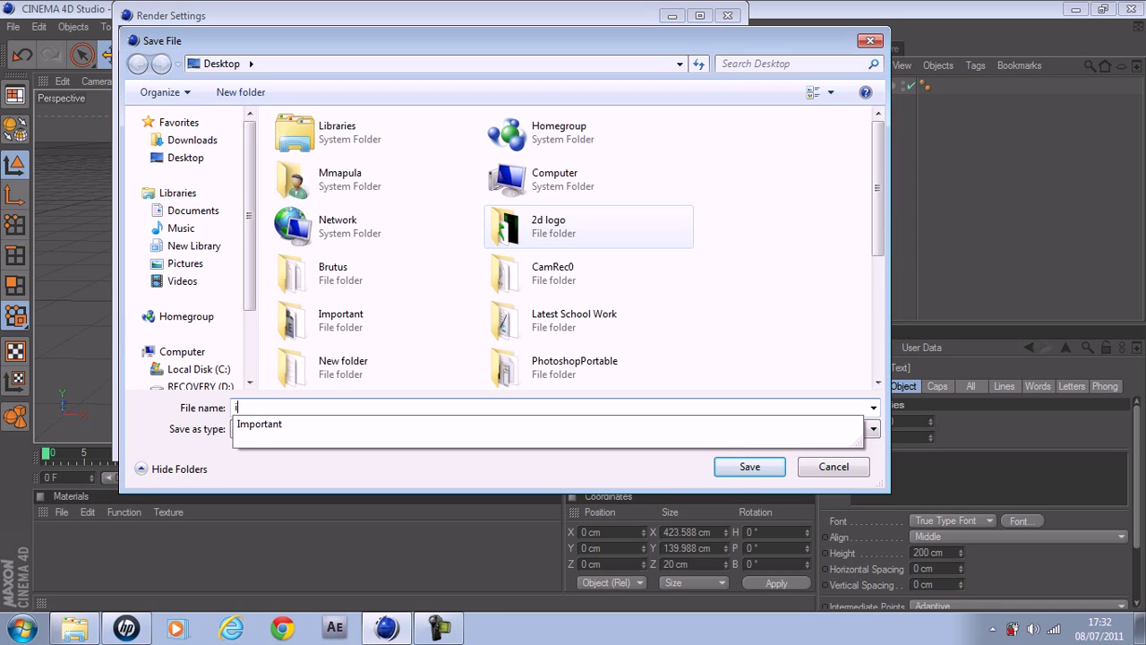
text(ntro tut)
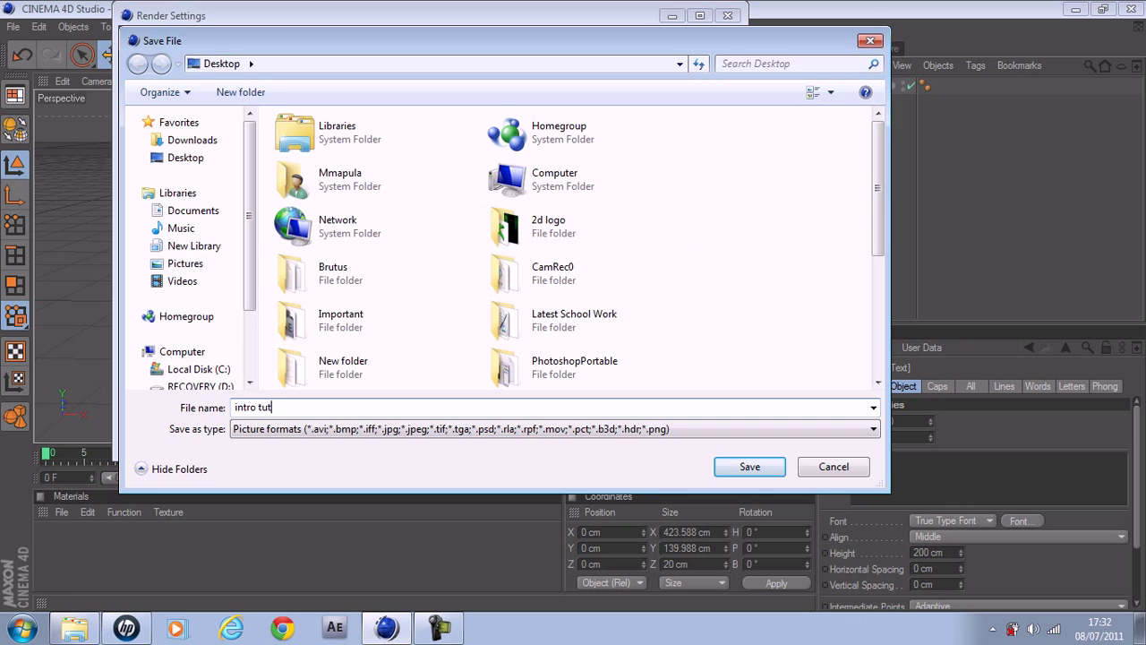
key(Return)
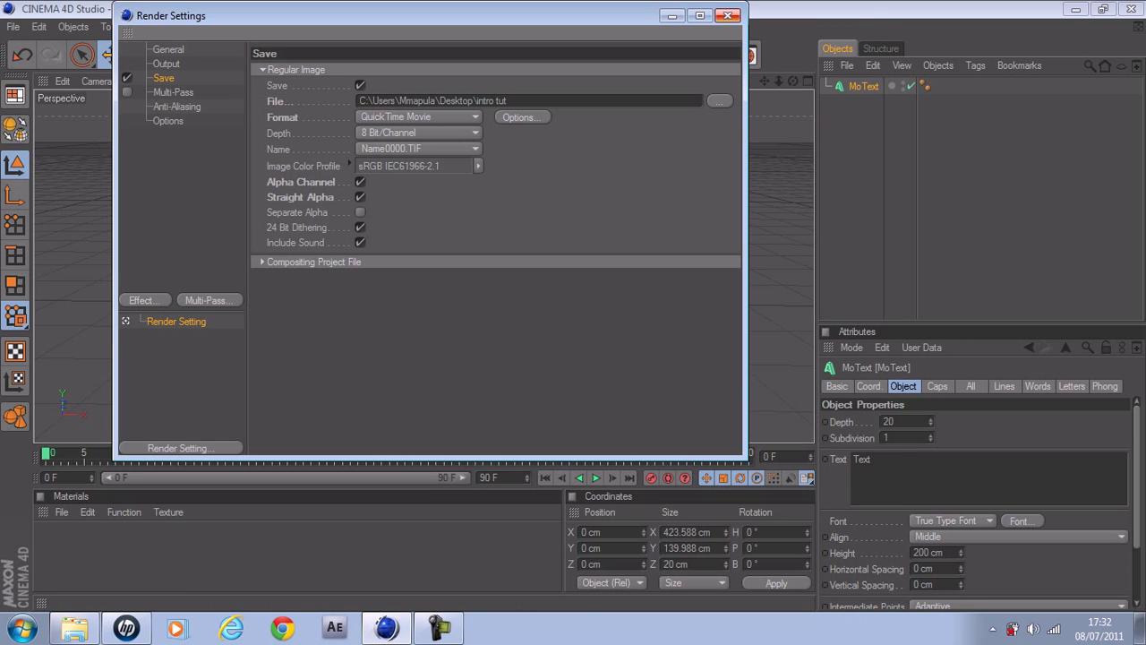
click(727, 15)
click(1102, 9)
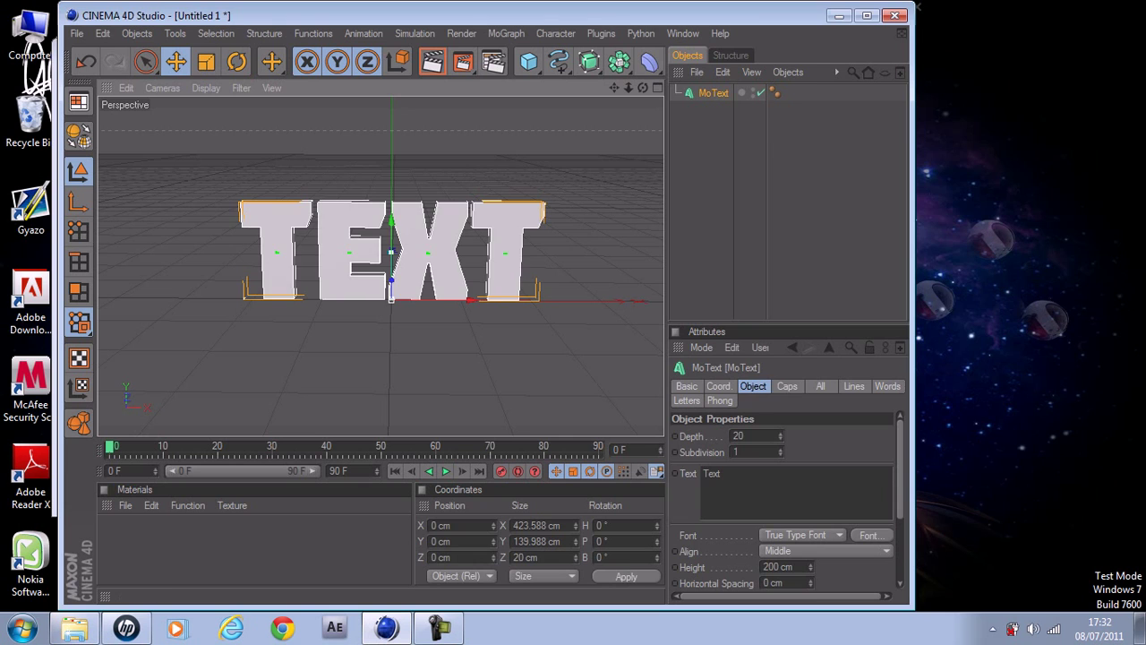
click(867, 16)
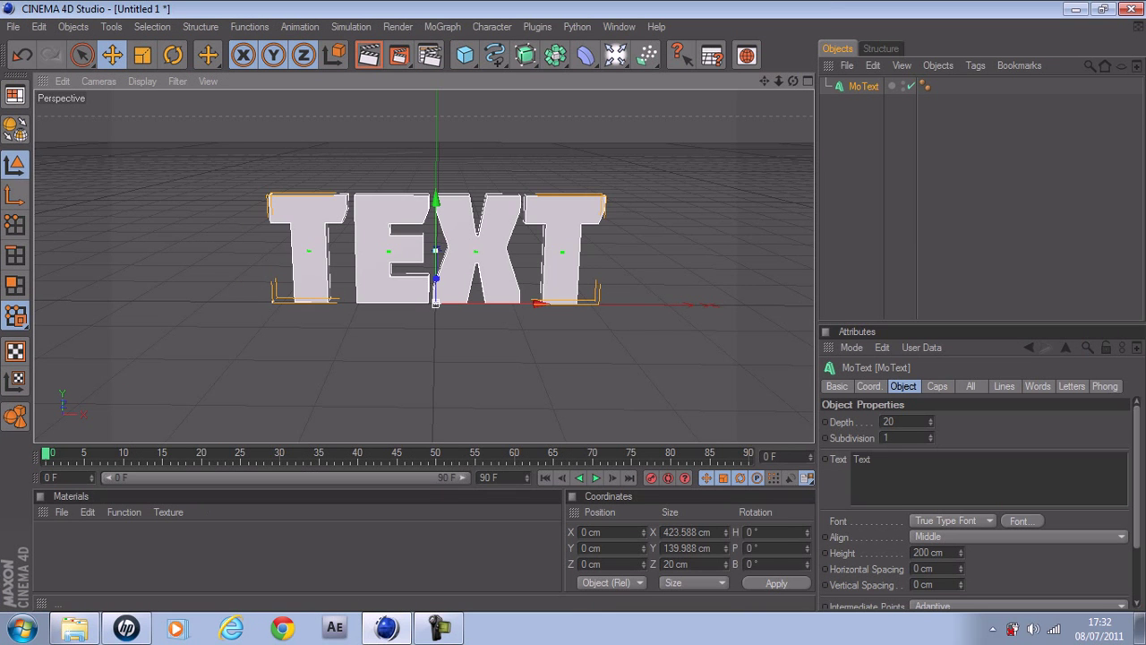
- Set the MoText extrusion depth to 60
drag(765, 80, 793, 76)
click(863, 86)
drag(896, 422, 884, 421)
text(60)
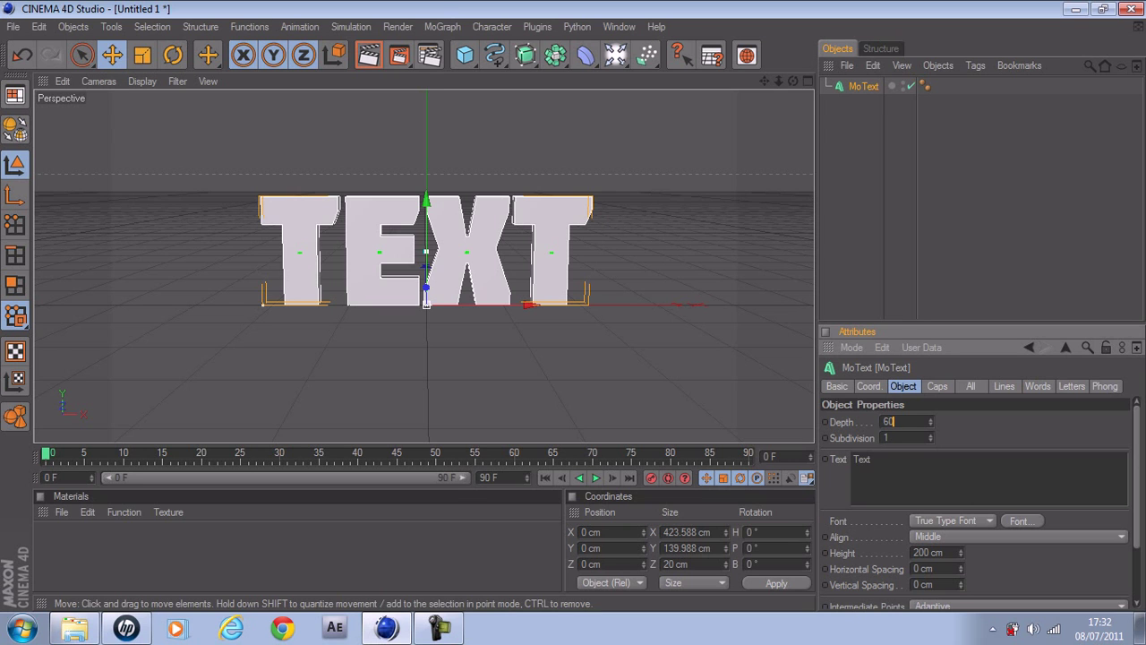
key(Return)
- Set both the start and end caps of the MoText to Fillet Cap with 3 steps each
click(937, 386)
click(946, 422)
click(922, 485)
click(947, 469)
click(931, 536)
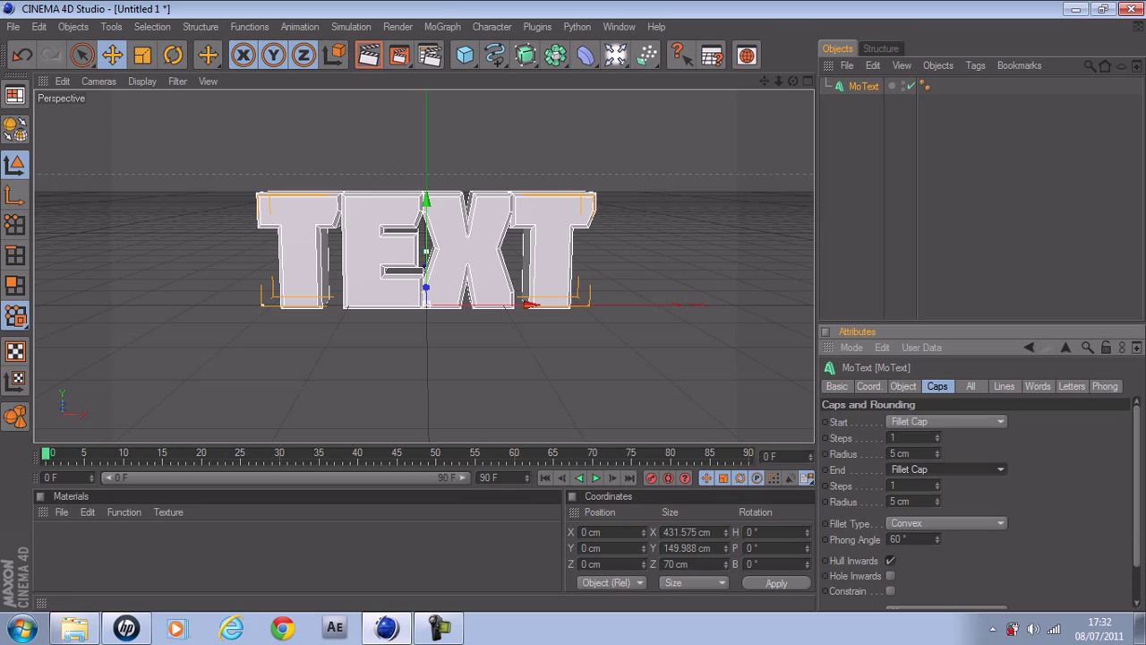
drag(937, 438, 938, 431)
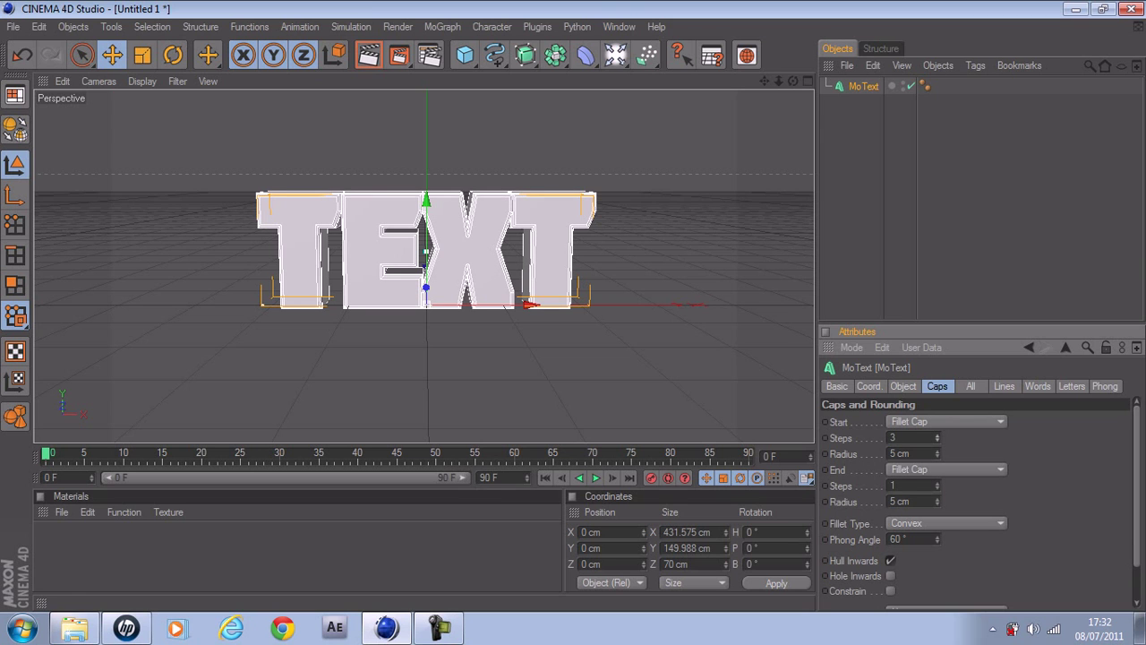
click(895, 206)
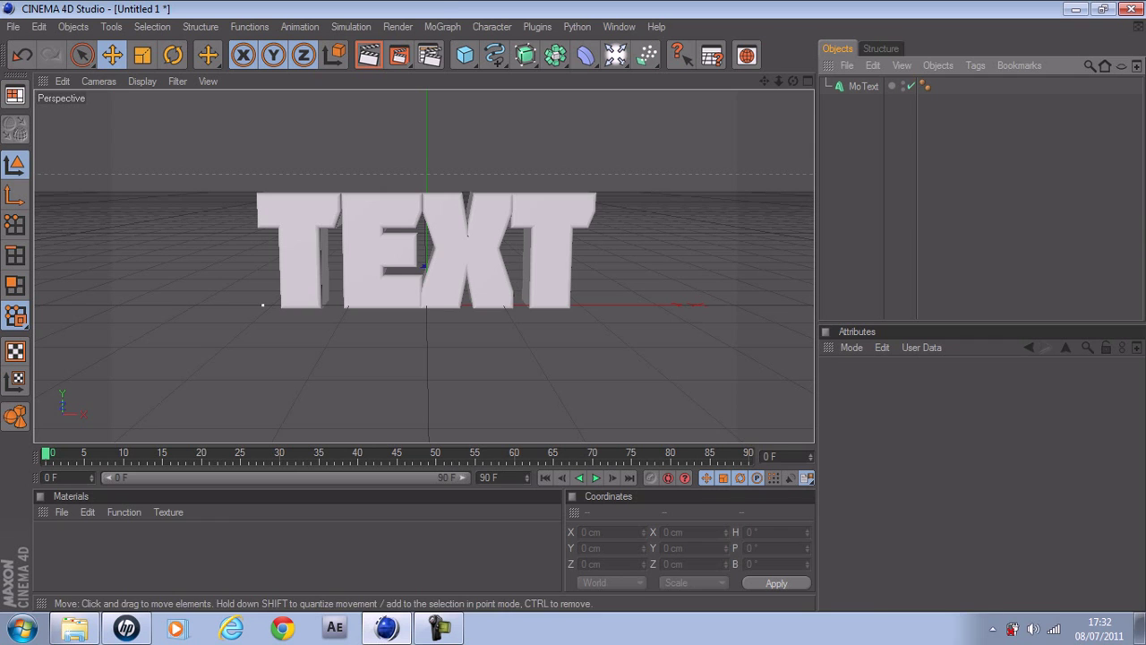
- Move the MoText along the X axis to about -7.6 cm, keeping it selected
click(863, 87)
drag(528, 305, 522, 304)
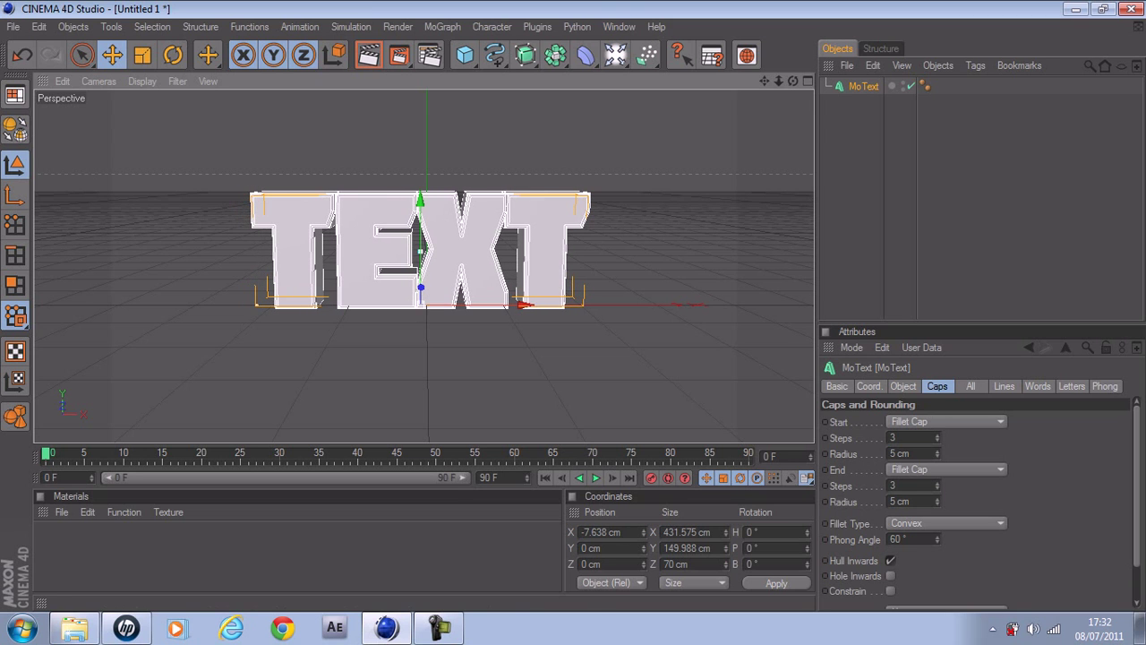
click(256, 306)
drag(793, 80, 797, 74)
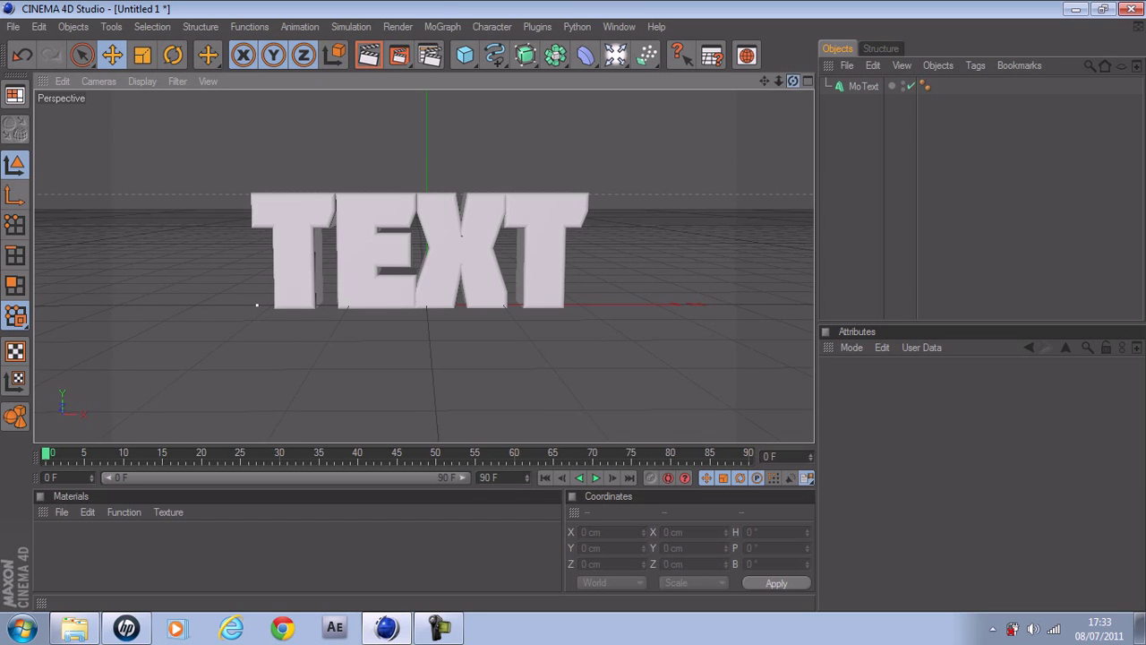
click(863, 86)
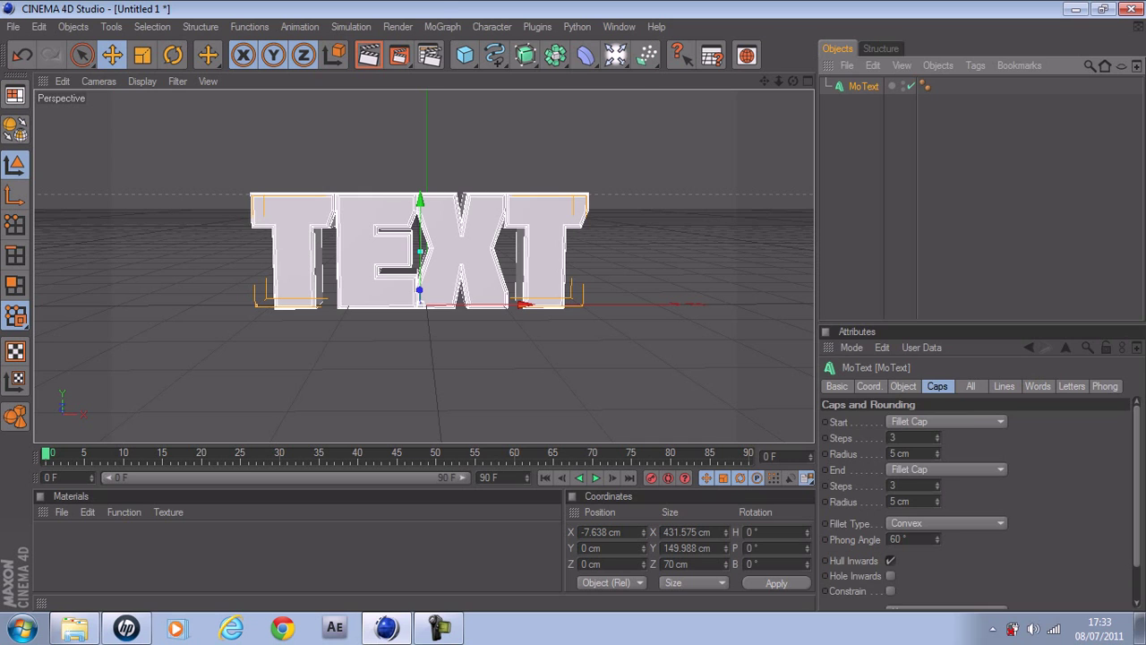
- Replace the MoText's wording with "QGFX" and reselect the object
click(870, 386)
click(904, 386)
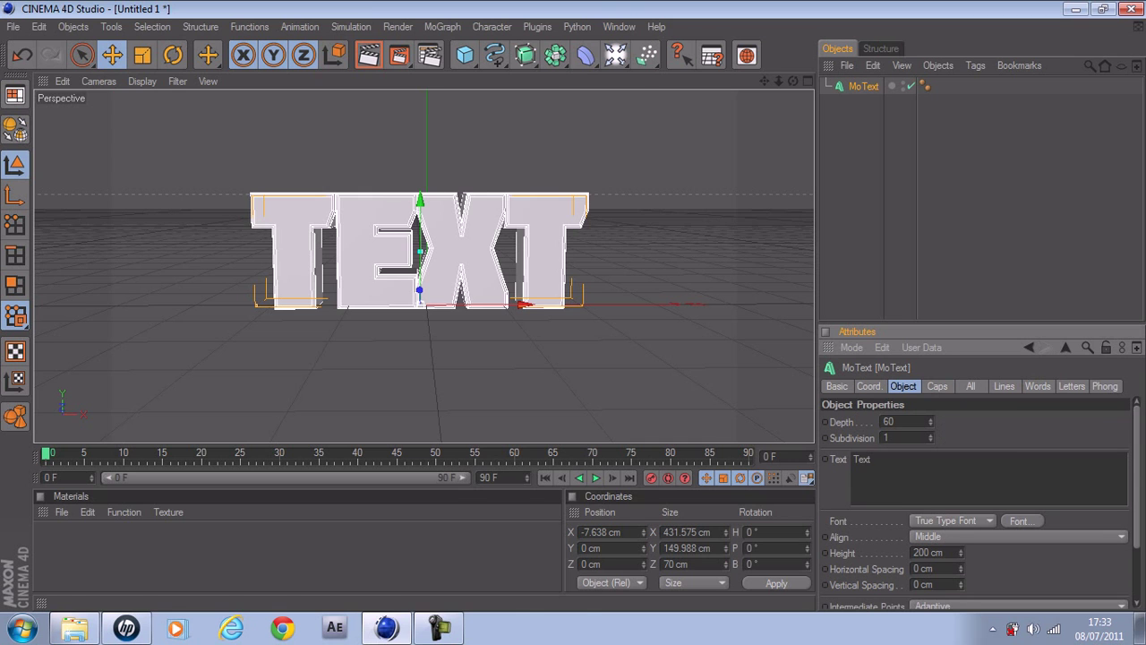
drag(874, 459, 811, 460)
key(g)
click(855, 470)
key(ctrl+a)
text(G)
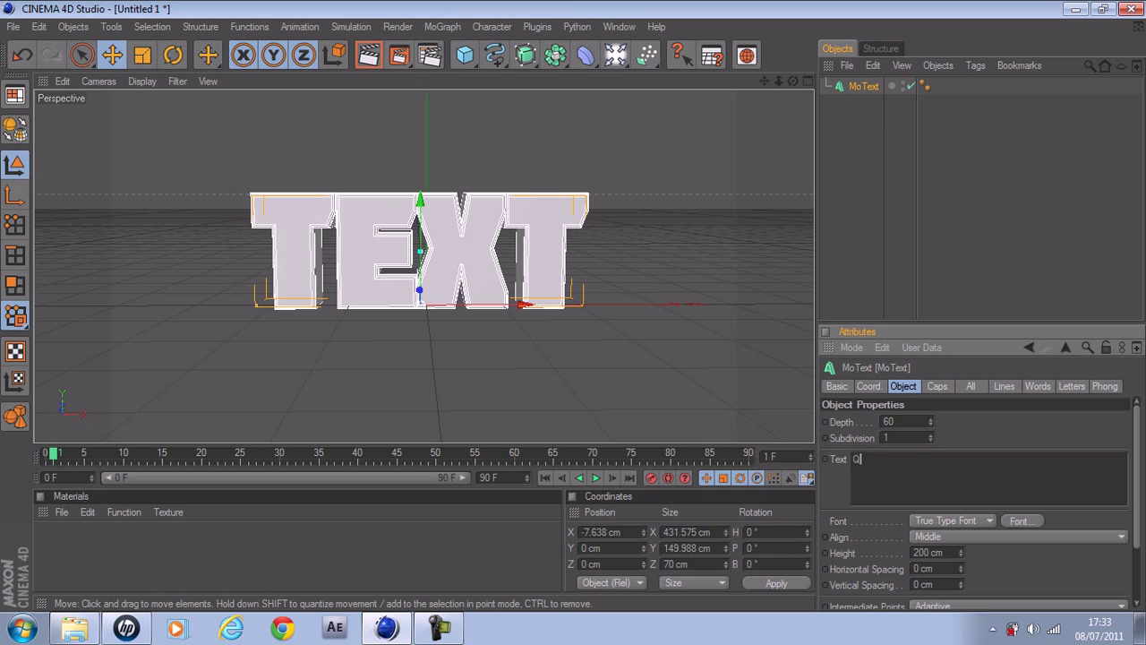
text(GFX)
click(981, 206)
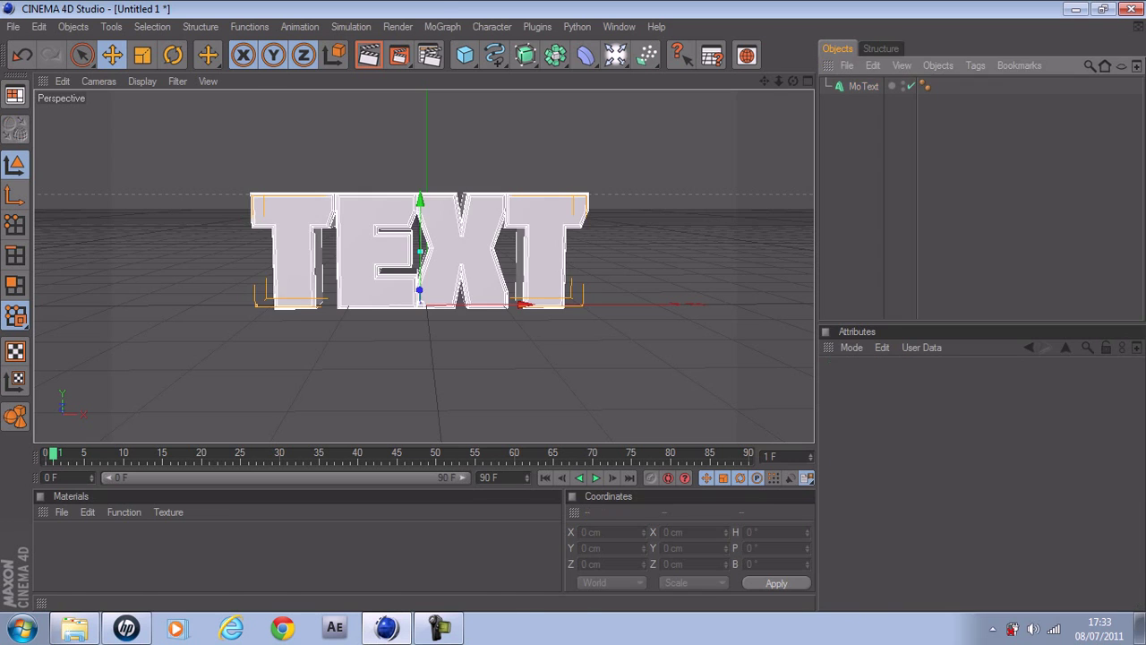
click(863, 86)
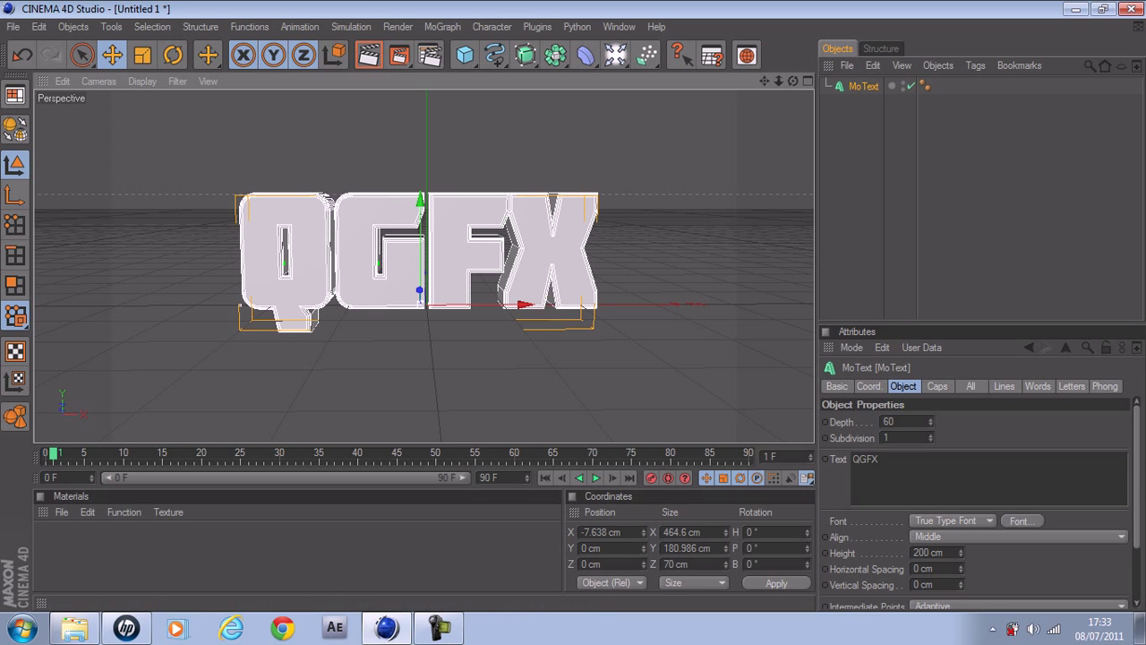
- Raise the MoText along the Y axis to about 41.2 cm and deselect it
drag(419, 201, 420, 169)
mouse_move(793, 81)
mouse_down()
mouse_move(764, 90)
mouse_move(794, 81)
mouse_up()
click(949, 188)
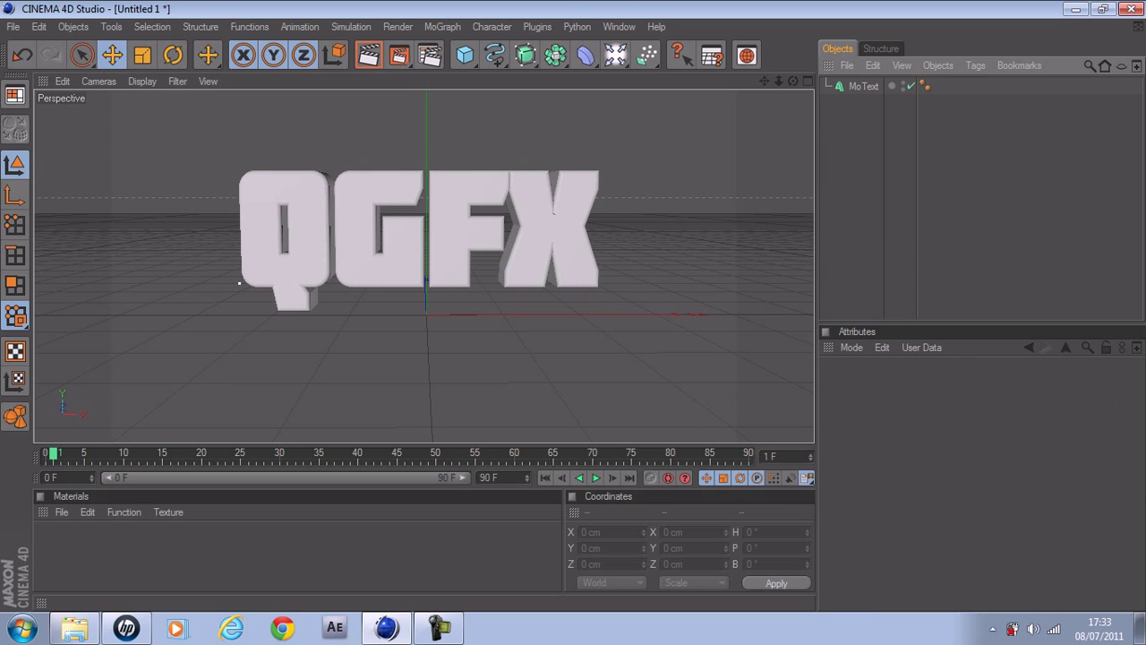
- Make the MoText editable and expand its hierarchy down to the individual letter objects
click(859, 87)
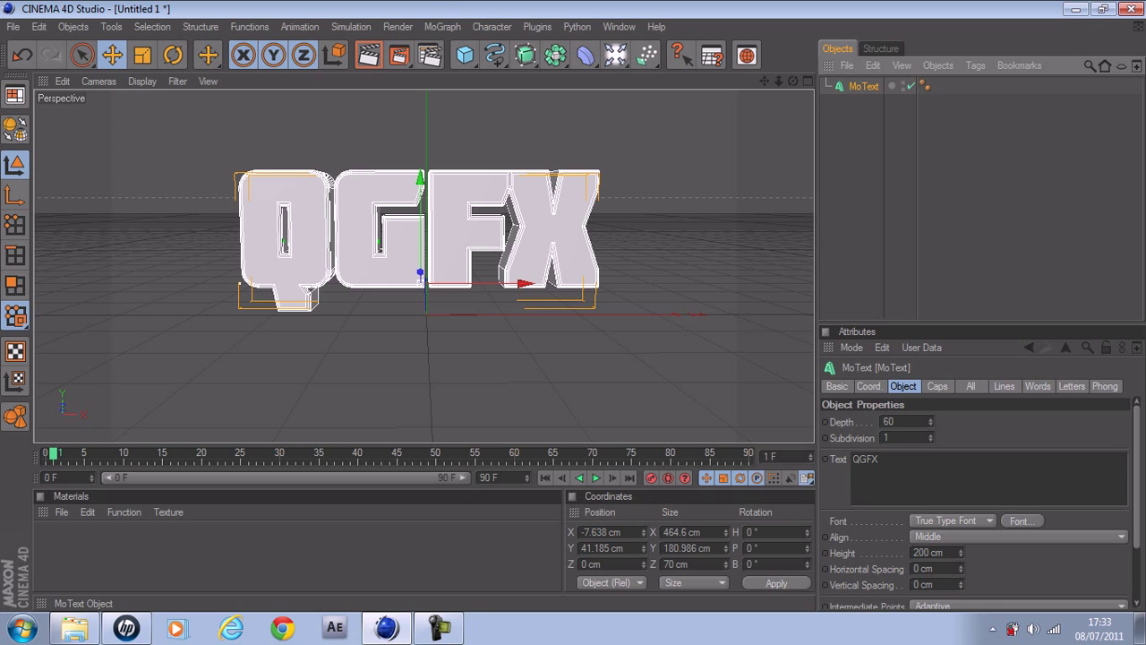
key(c)
click(826, 86)
click(835, 103)
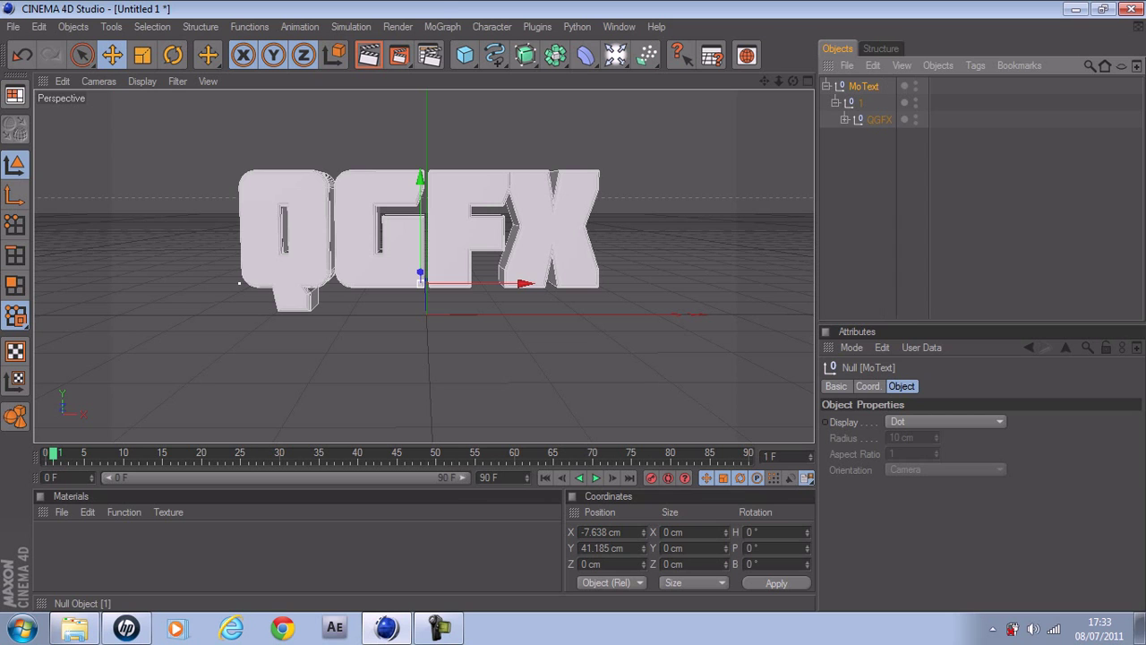
click(844, 119)
- Move the Q, G, F and X letters out to the top level of the hierarchy and delete the leftover nulls
click(879, 153)
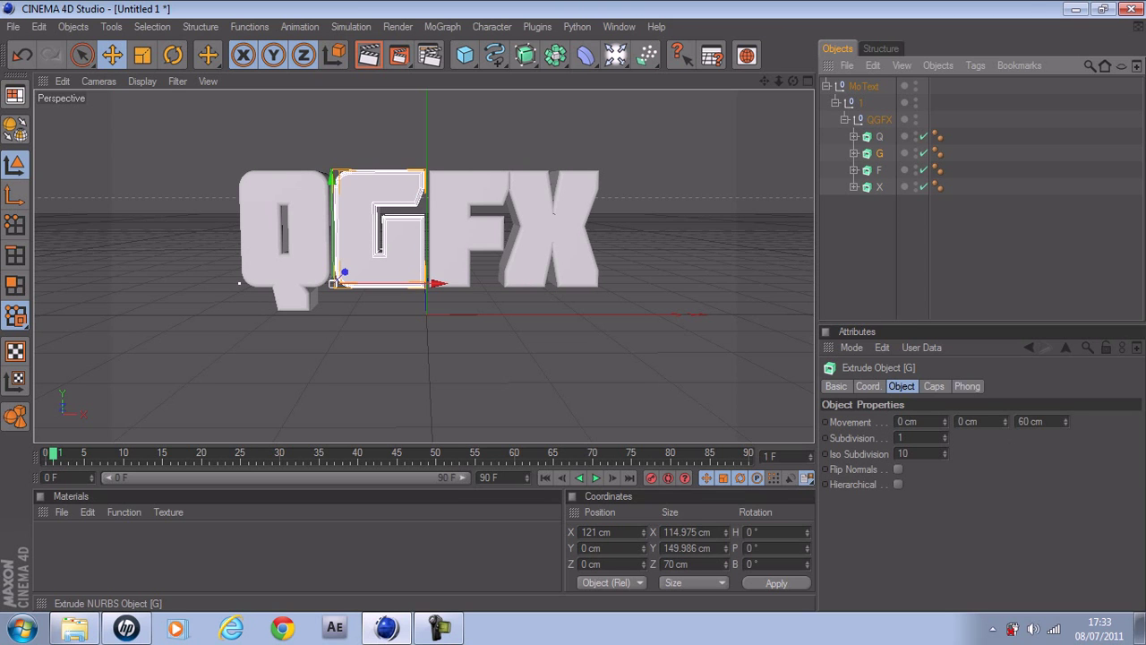
click(879, 187)
drag(879, 226, 862, 80)
drag(867, 271, 855, 152)
key(Delete)
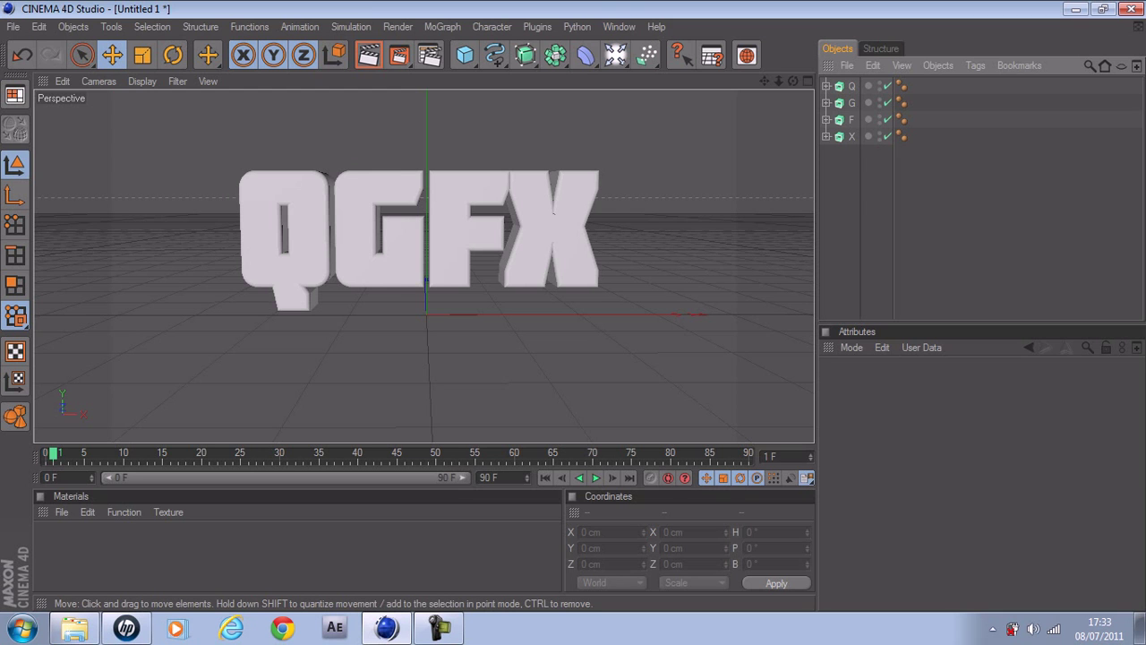
- Select the Q, return to frame 0 and set the animation's end to frame 150
click(305, 231)
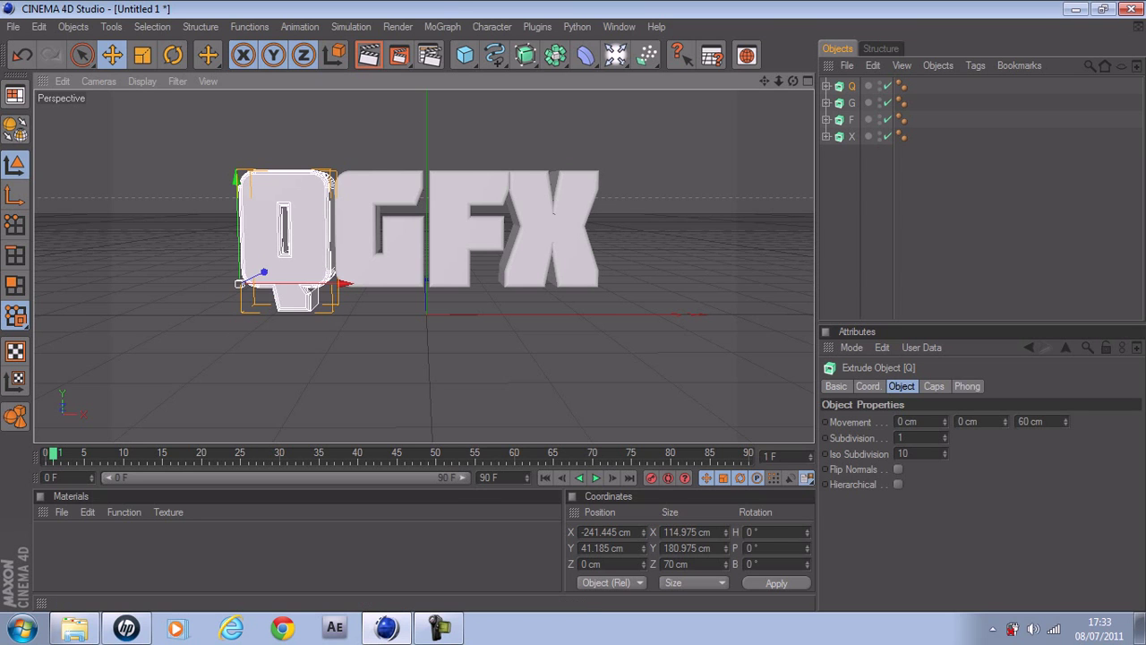
drag(54, 453, 46, 453)
double_click(489, 477)
text(150)
click(448, 548)
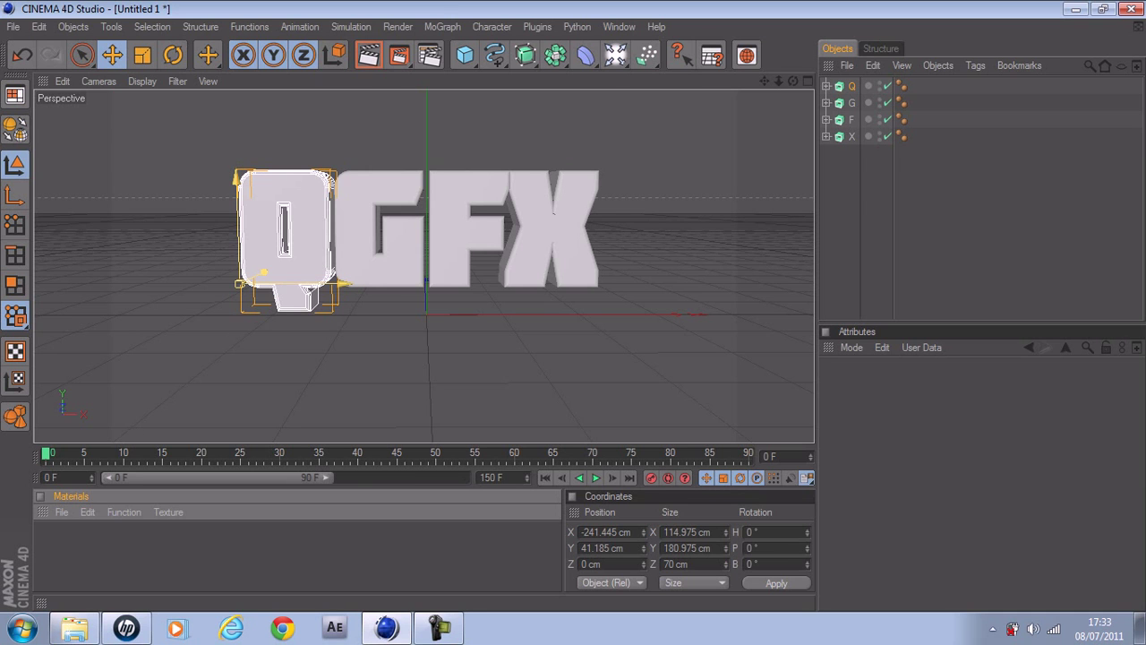
- Place the Q out of view at X -575.251 cm, Z -476.45 cm with heading -30°, and record a keyframe at frame 0
drag(239, 283, 0, 397)
drag(36, 358, 323, 253)
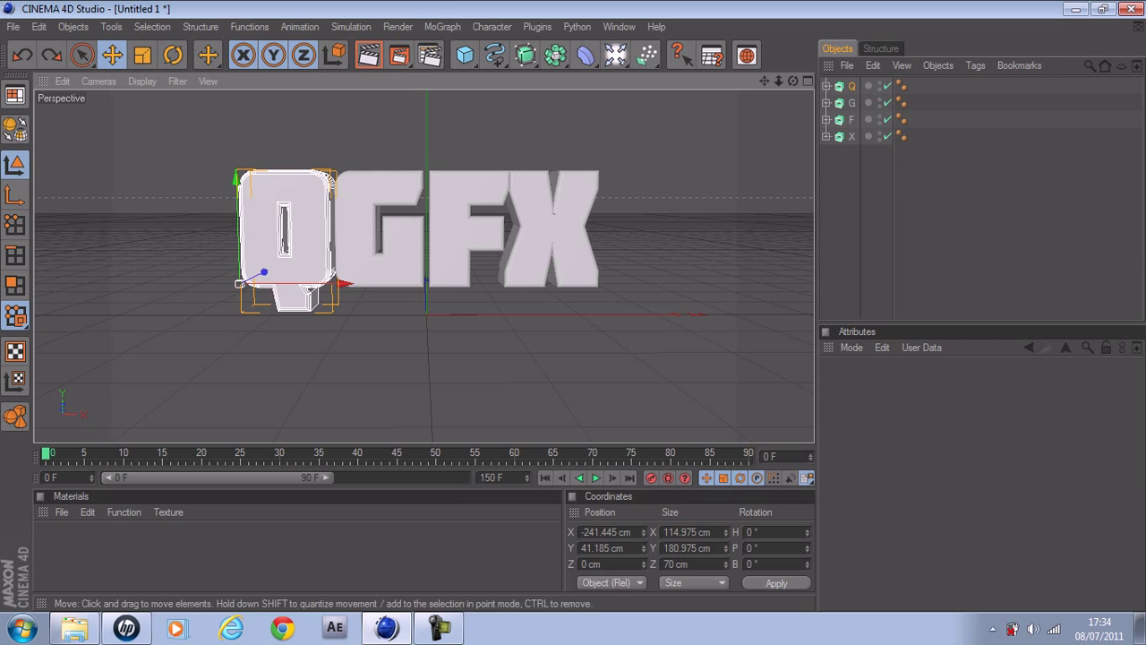
click(851, 86)
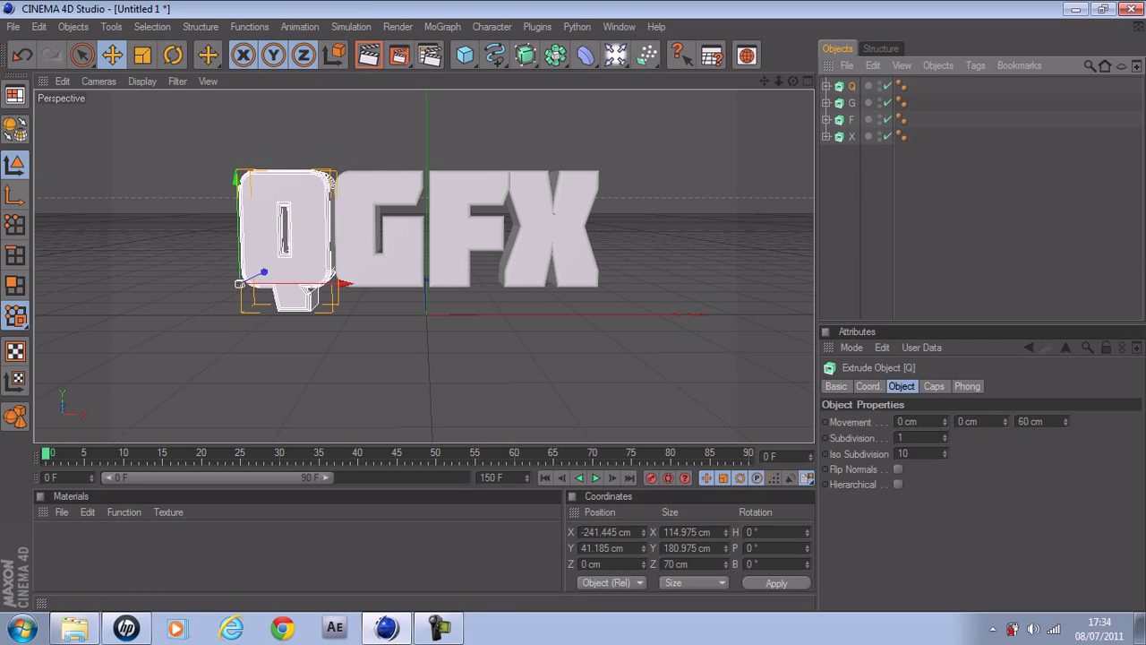
click(868, 386)
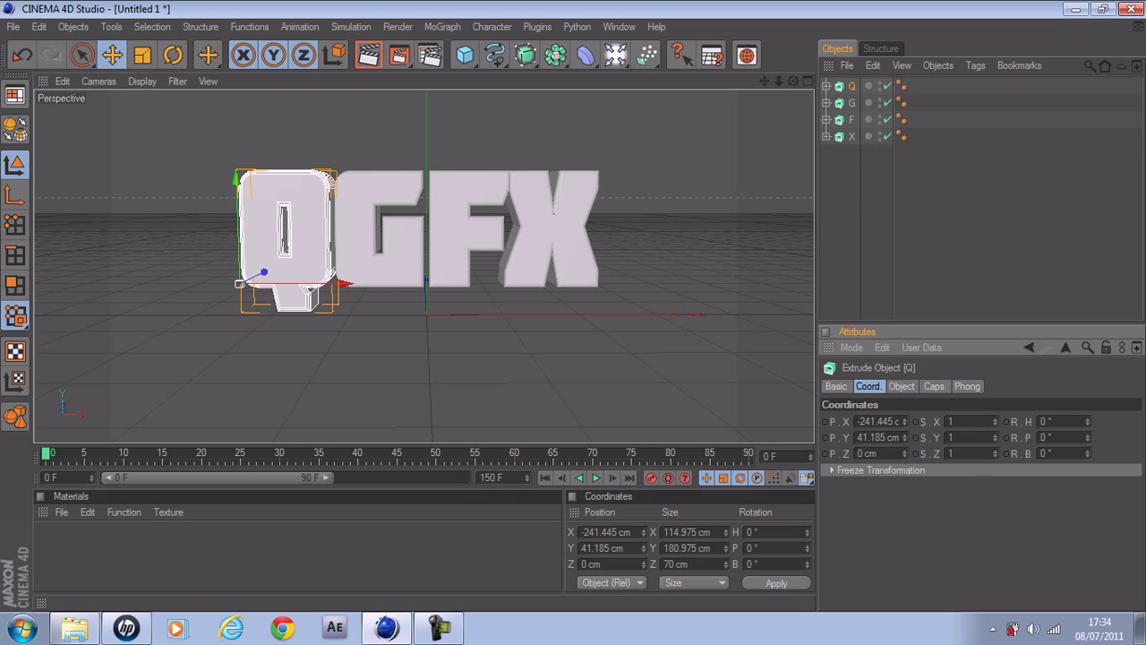
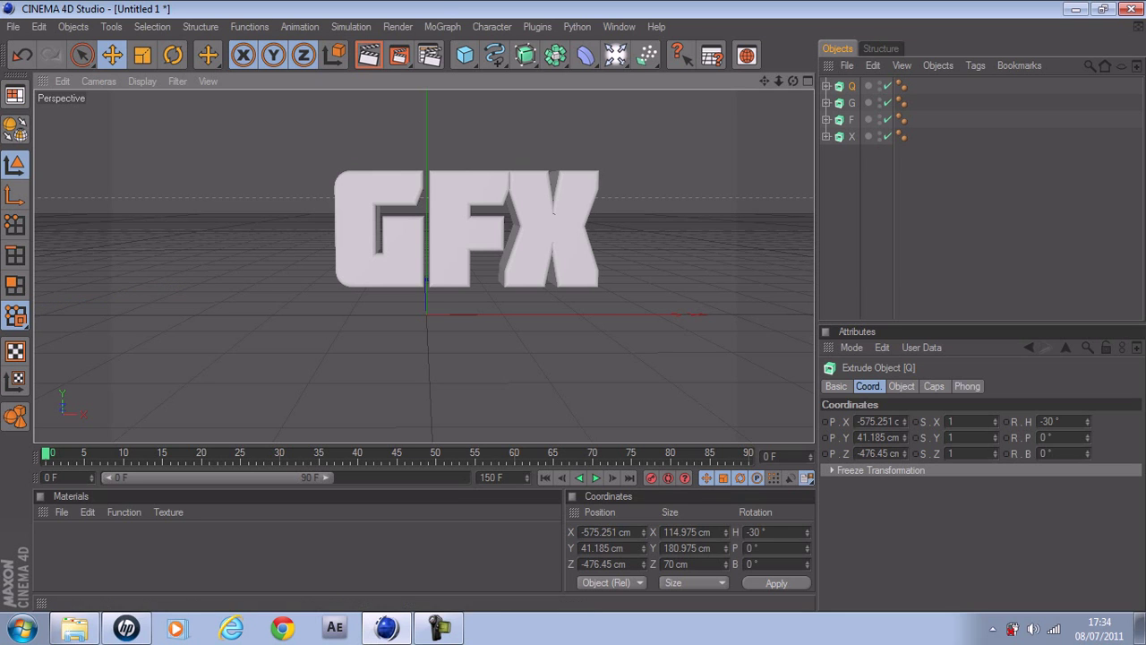
click(651, 477)
- Go to frame 35 and set the Q's Z position to 0 cm
drag(47, 454, 320, 454)
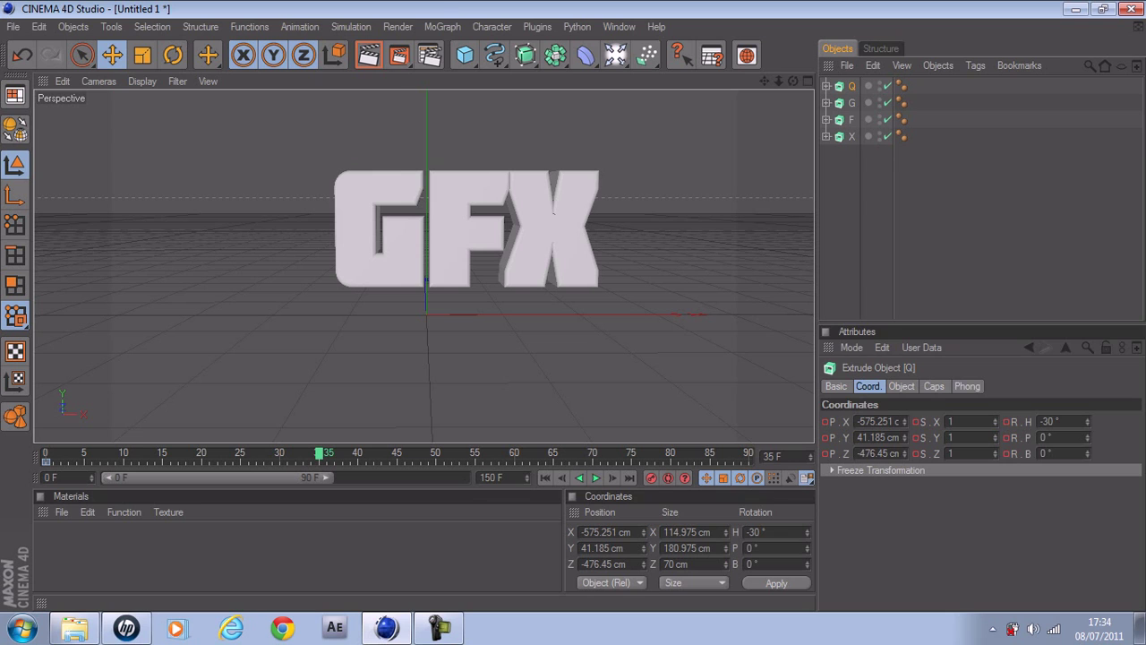
double_click(876, 453)
text(0)
key(Return)
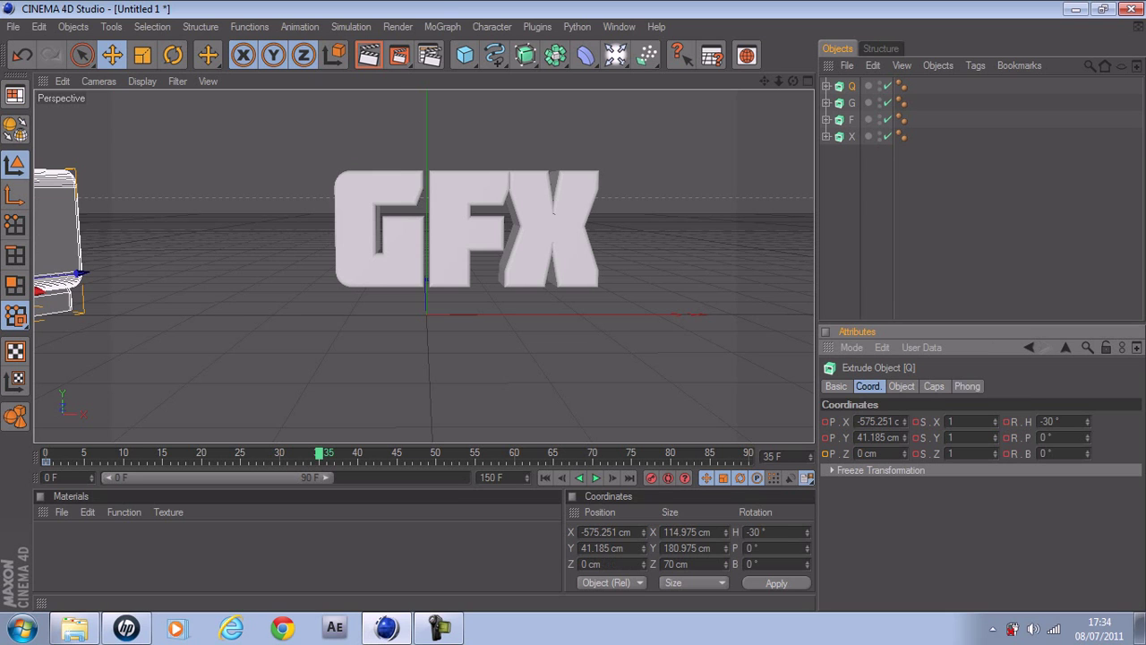
- Try setting the Q's Y and X positions to 0 cm, and undo the change
double_click(872, 436)
text(0)
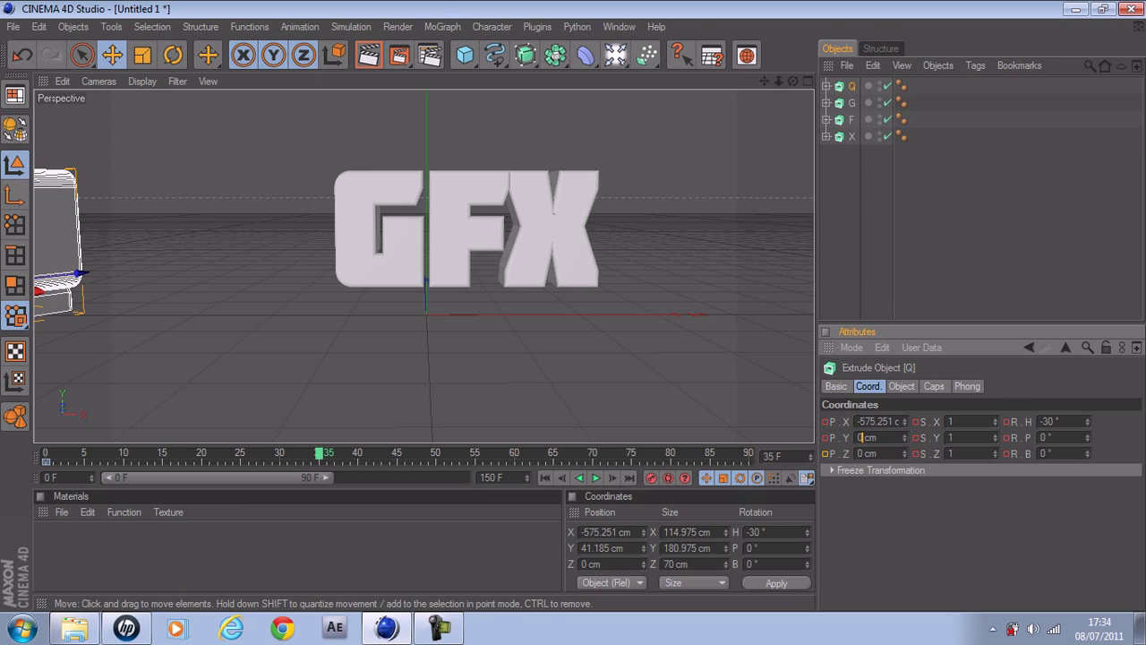
key(Return)
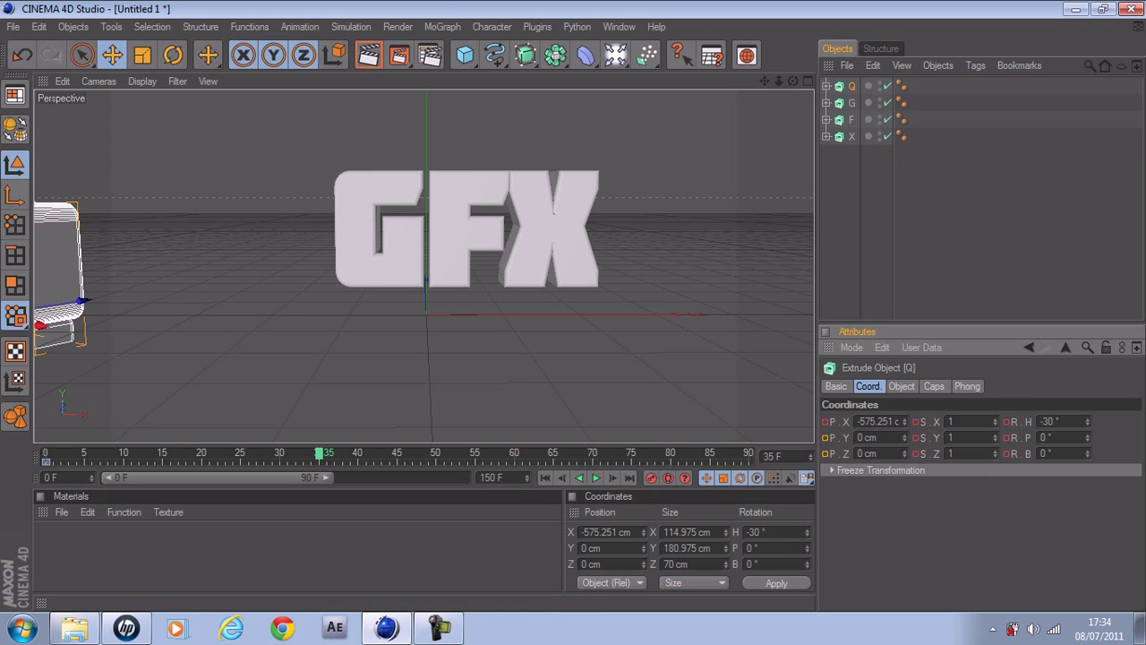
double_click(868, 421)
text(0cm)
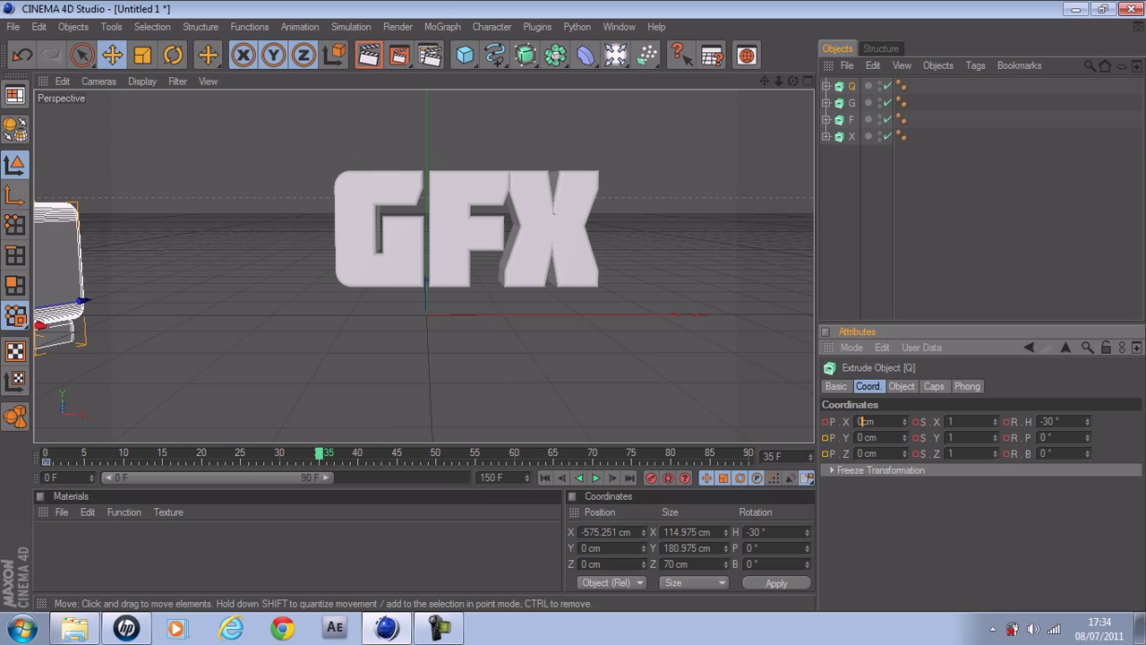
key(Return)
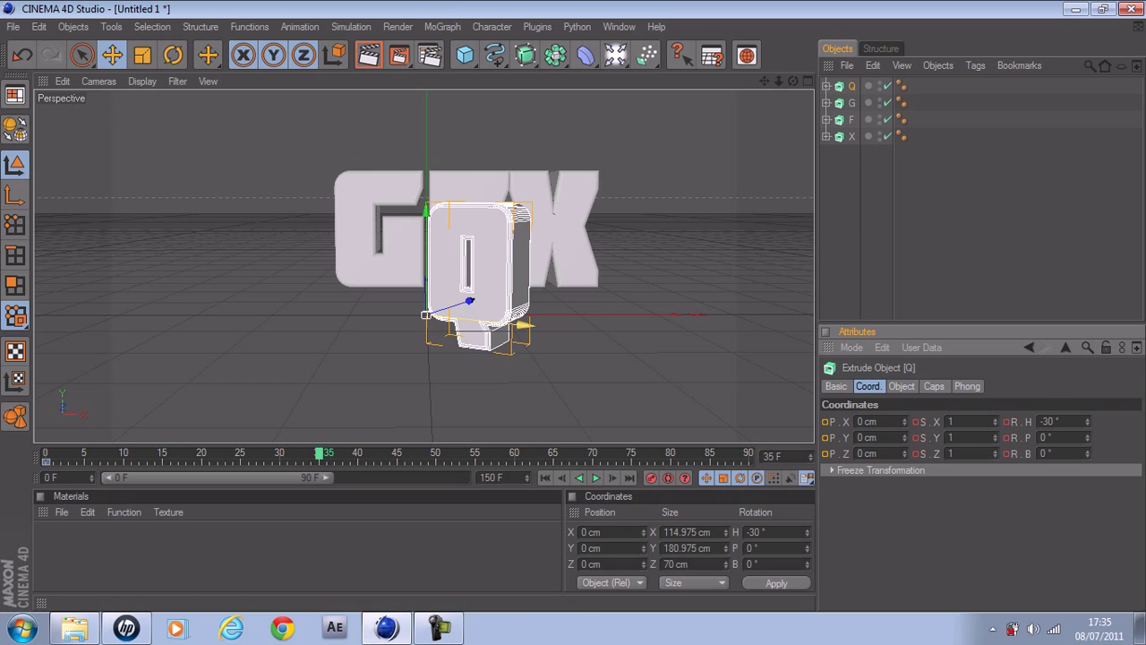
key(ctrl+z)
- Set the Q's Z and Y positions to 0 cm
double_click(876, 454)
text(0)
key(Return)
double_click(866, 437)
text(0)
key(Return)
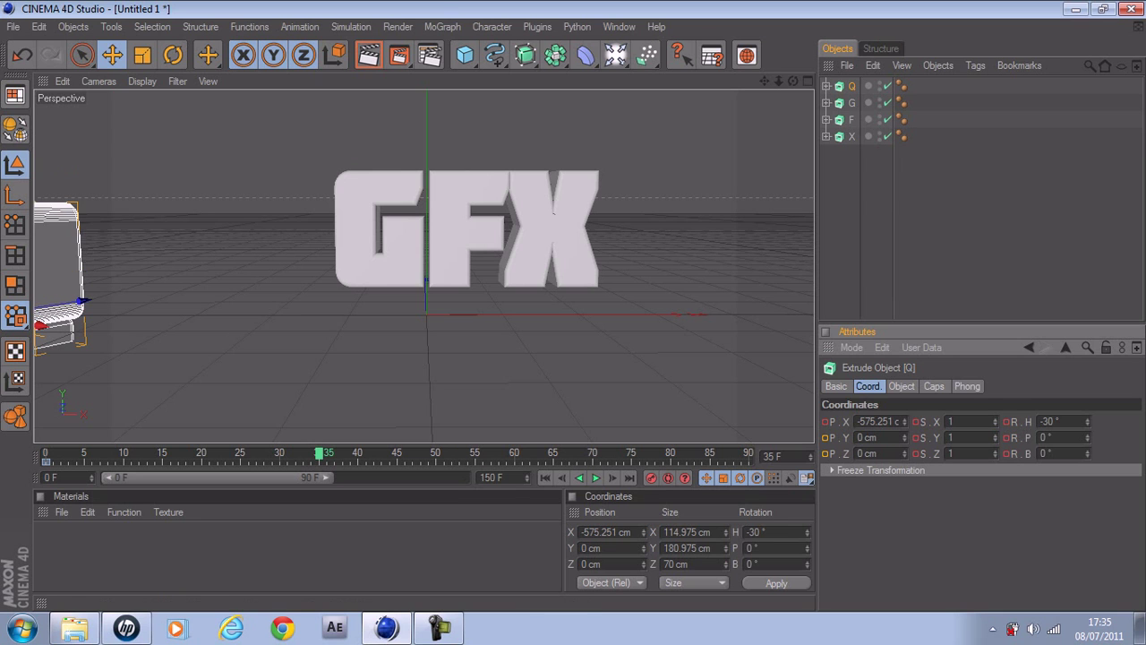
- Copy the G's Y position of 41.185 cm and paste it as the Q's Y position
click(851, 103)
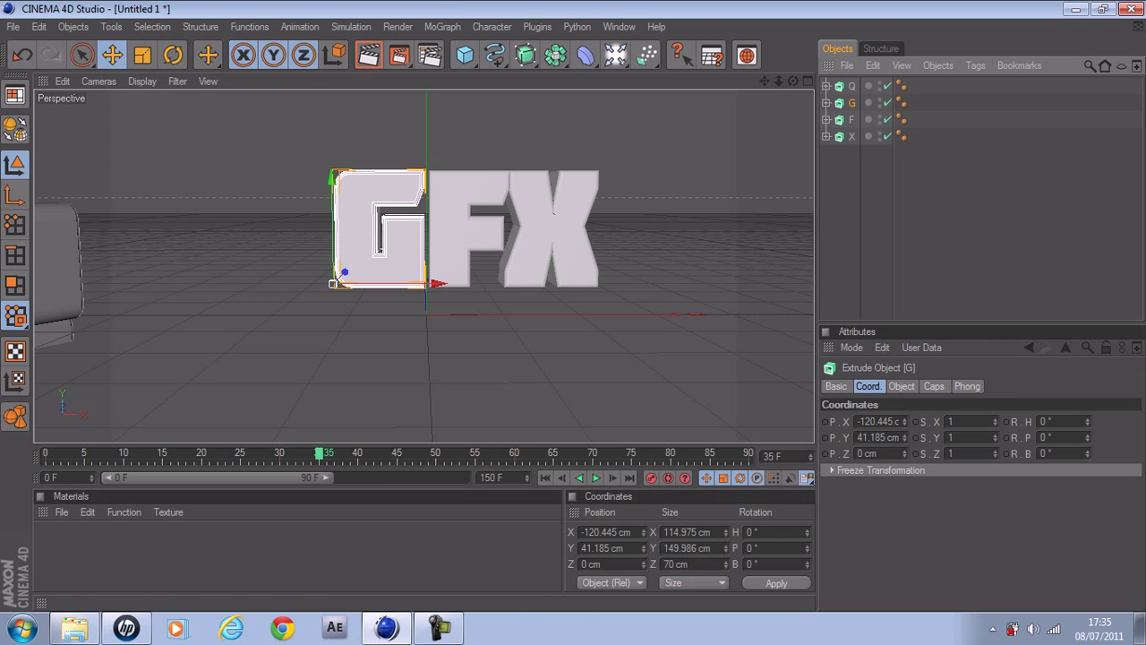
double_click(875, 421)
right_click(888, 428)
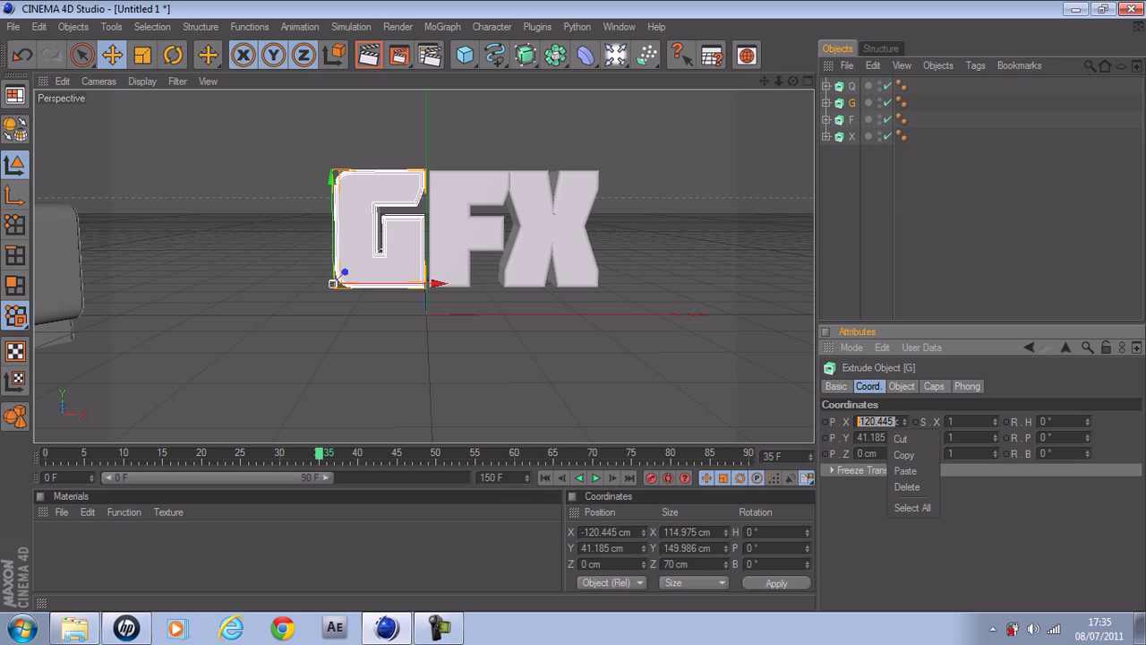
click(904, 455)
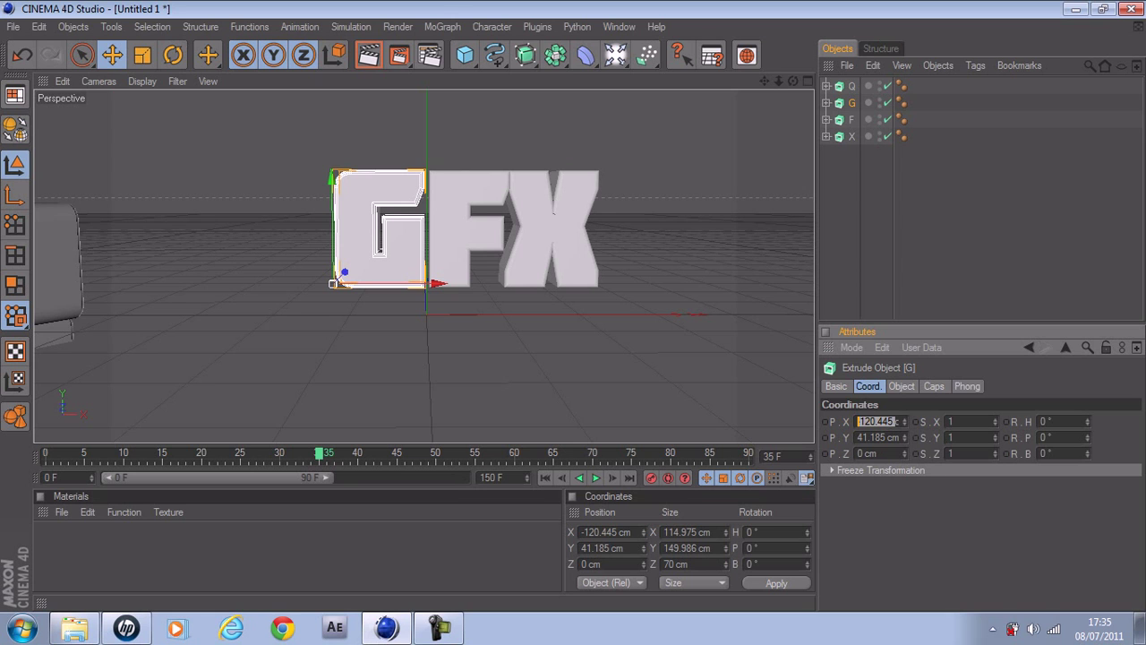
key(Tab)
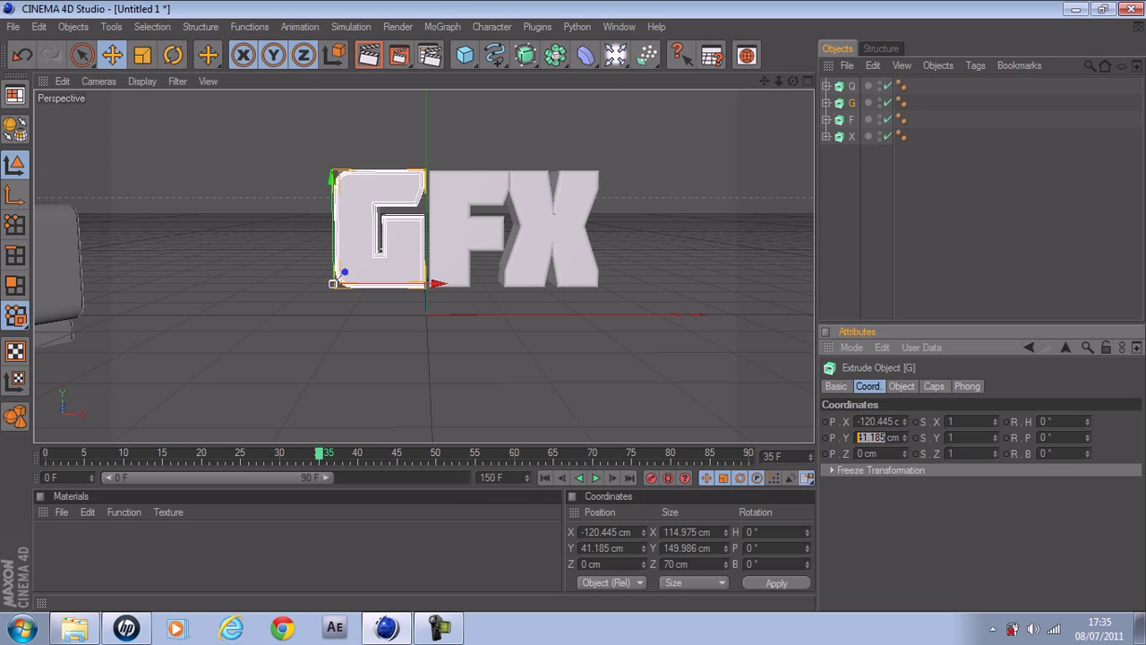
right_click(860, 437)
click(881, 462)
click(851, 86)
click(880, 437)
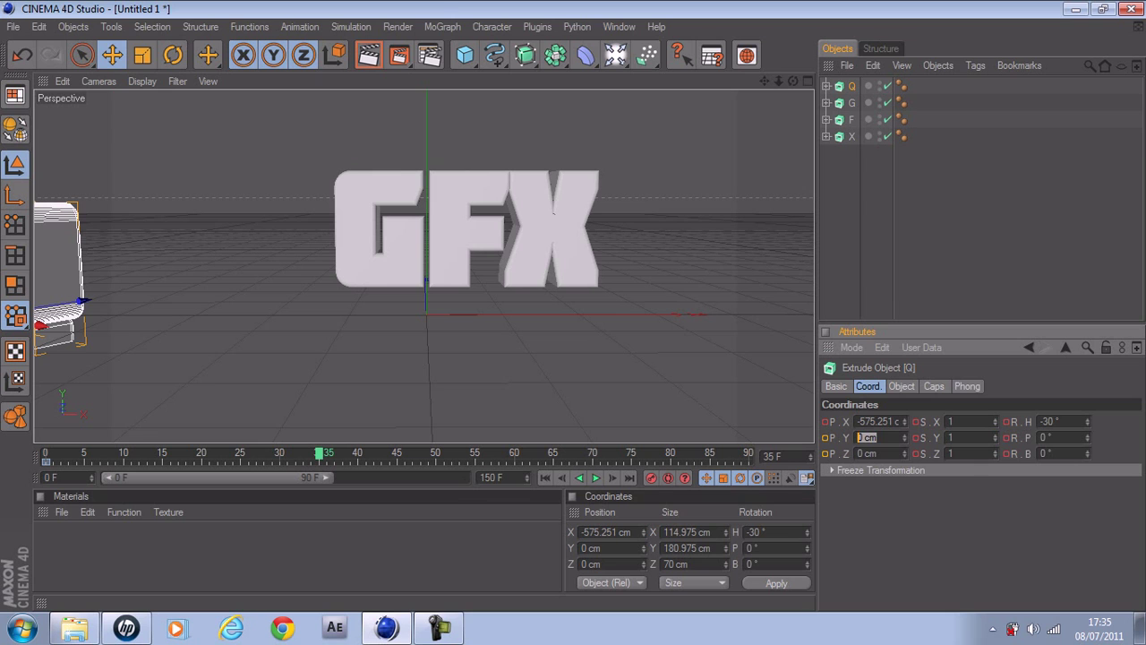
right_click(873, 439)
click(888, 497)
key(Return)
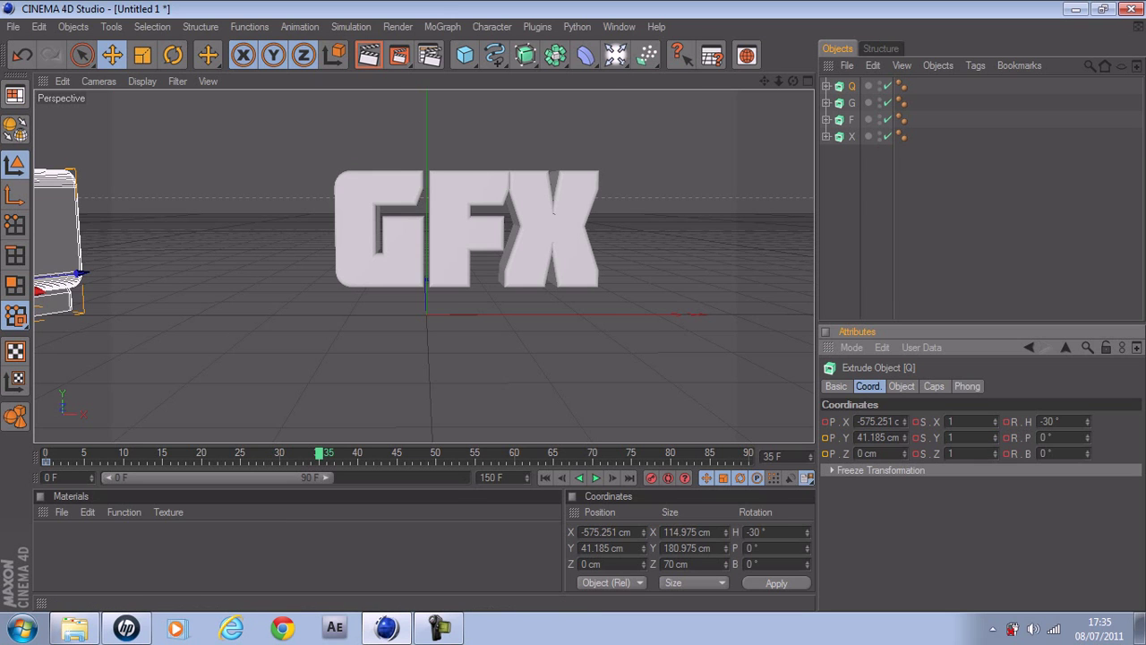
- Place the Q beside the G with heading 0° and X at about -247.8 cm, and record a keyframe at frame 35
key(Return)
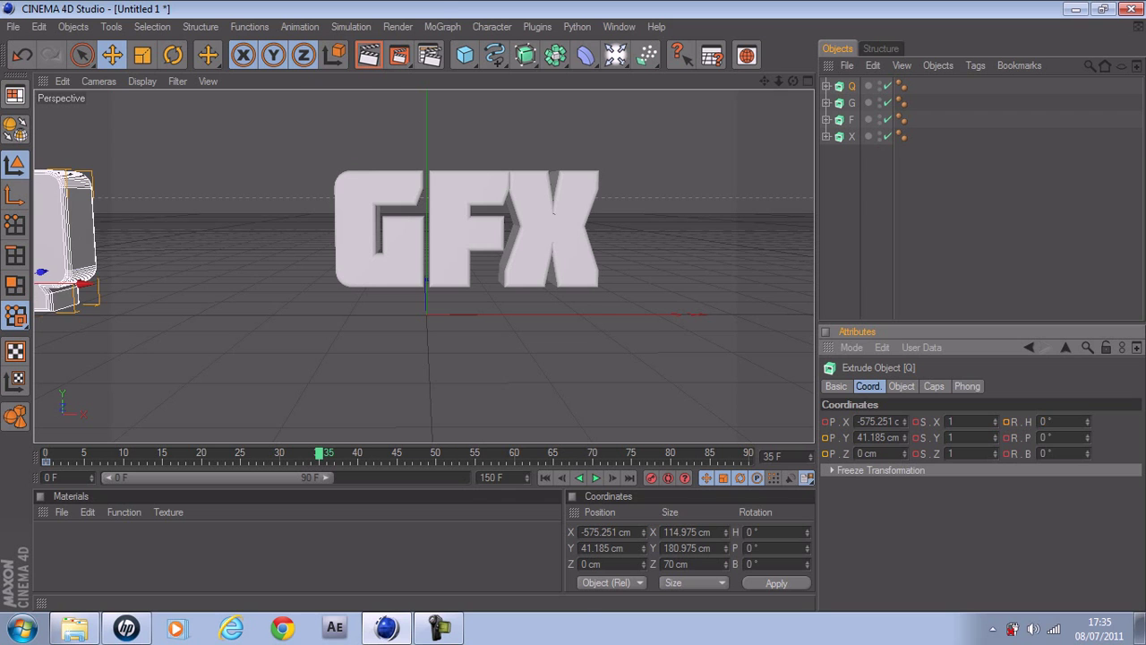
drag(140, 283, 340, 283)
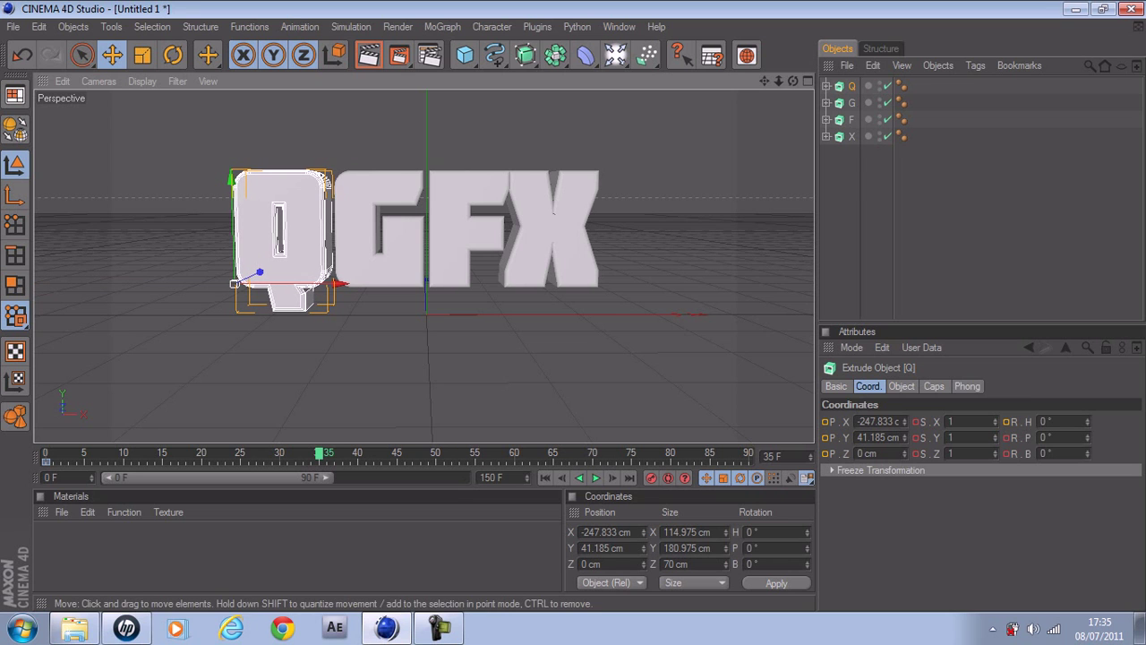
click(873, 224)
mouse_move(793, 80)
mouse_down()
mouse_move(797, 127)
mouse_move(793, 82)
mouse_move(794, 92)
mouse_up()
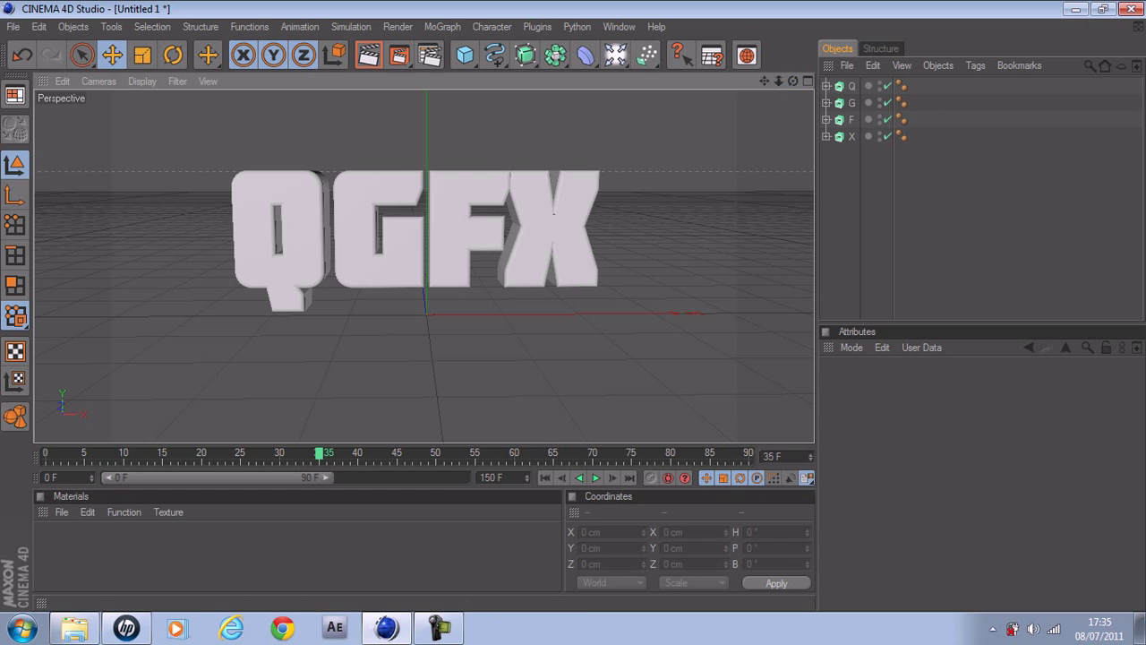
click(852, 86)
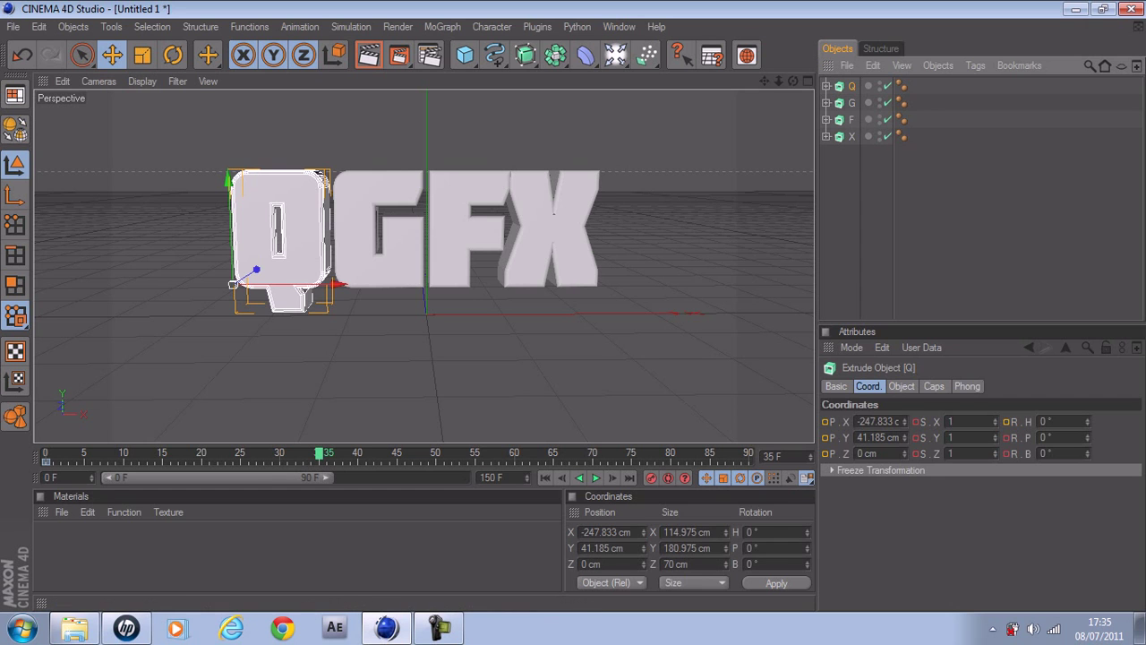
click(651, 477)
- Play the animation from the start, and move the Q's end keyframe to frame 50
click(545, 477)
click(596, 477)
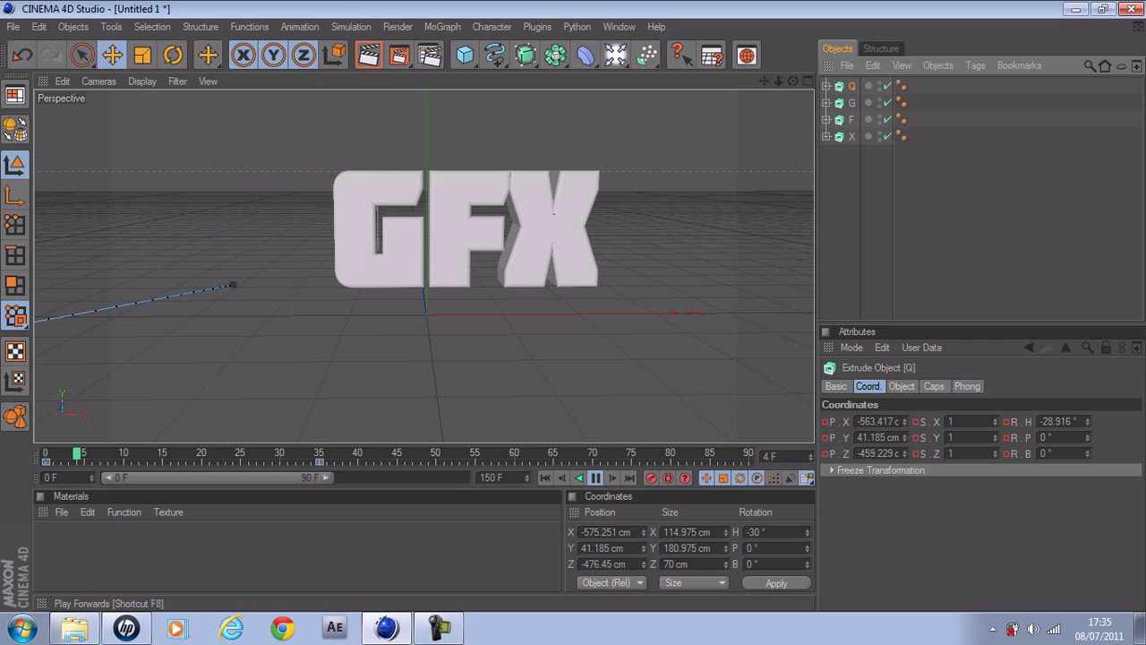
click(595, 477)
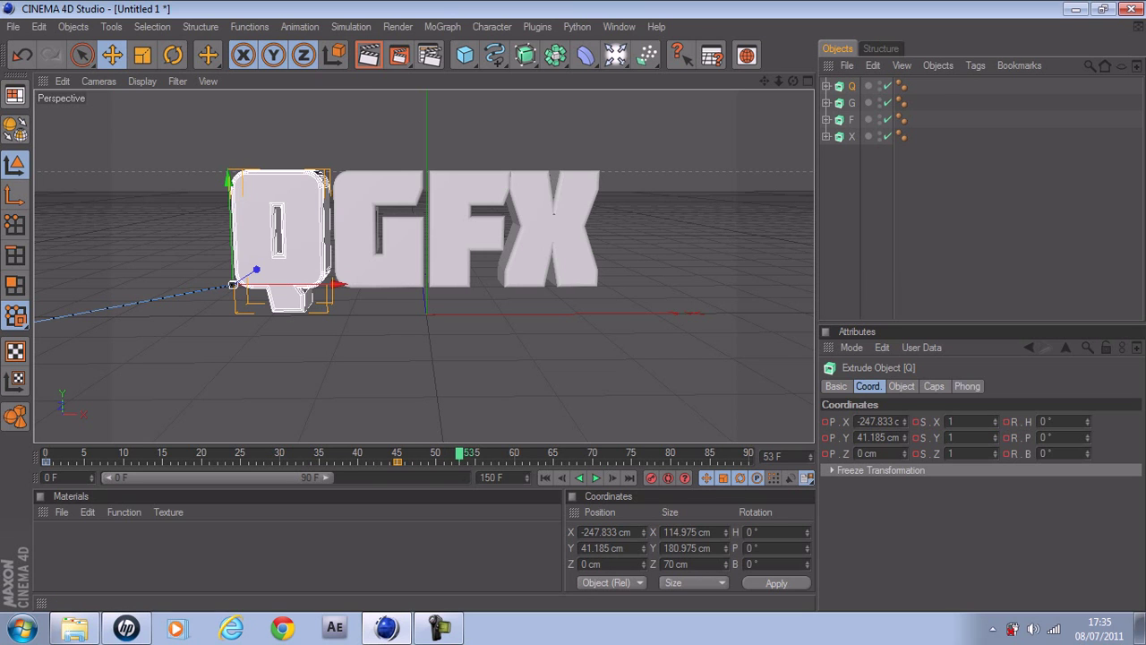
click(545, 477)
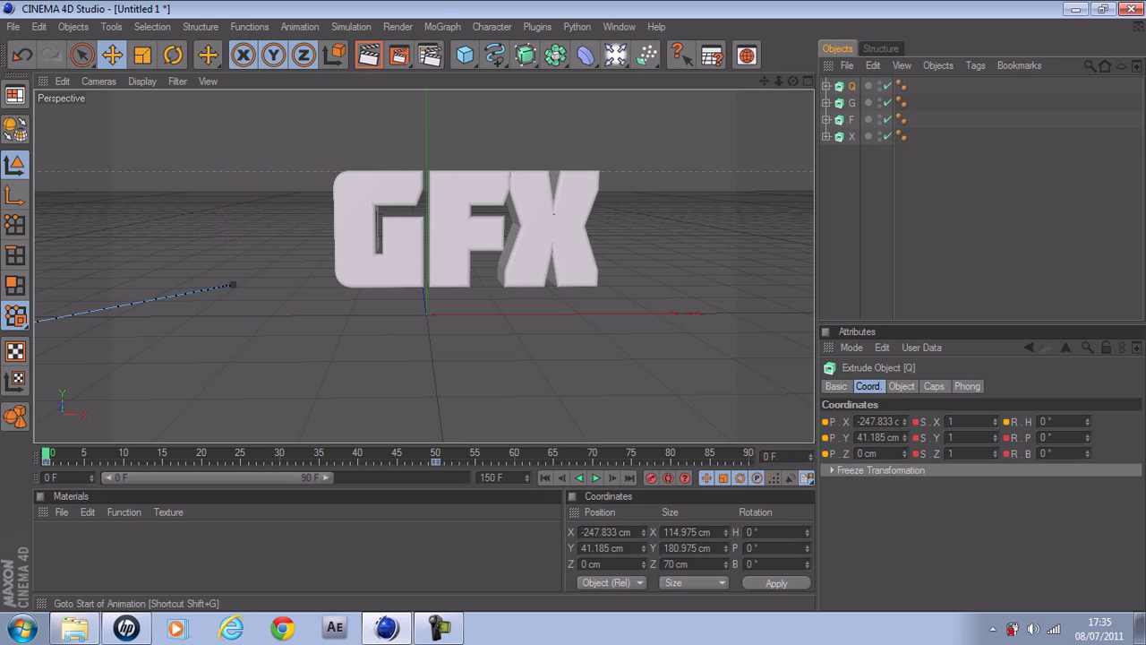
- Play the animation to review the Q's flight, and stop at frame 62
click(595, 477)
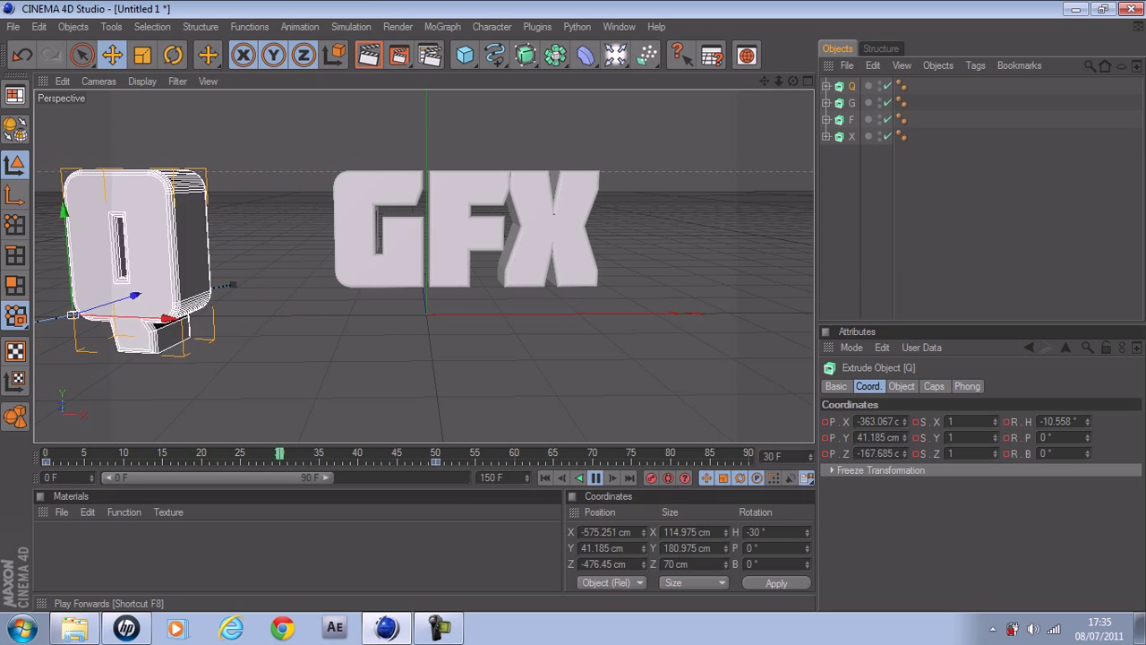
click(596, 478)
click(949, 215)
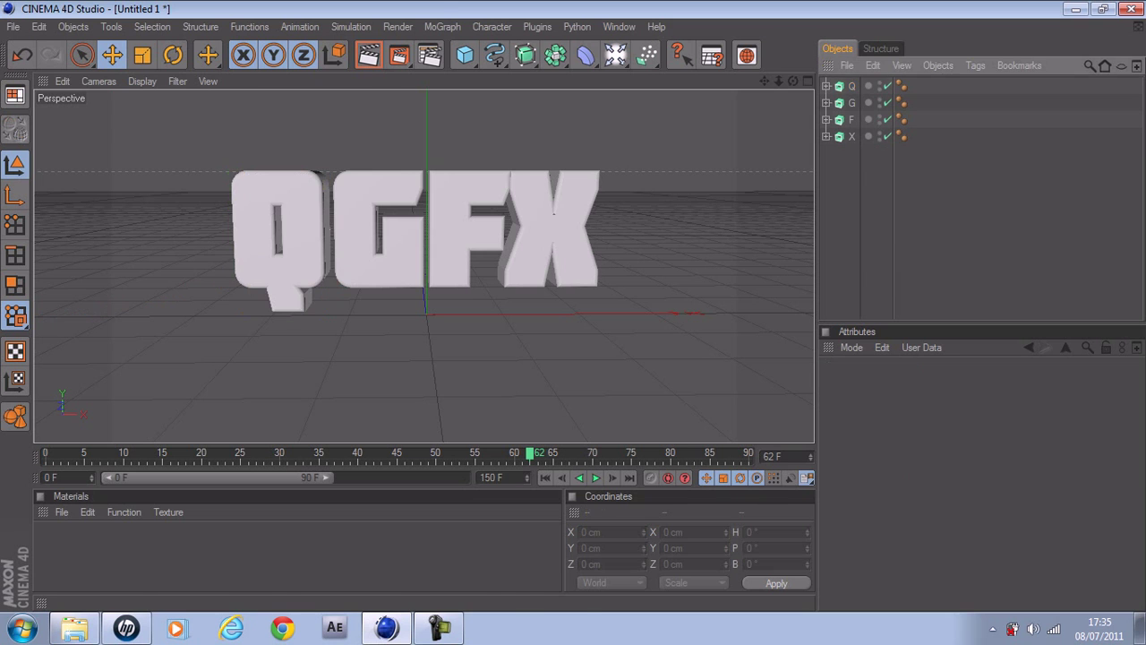
- Move the G toward the camera to about Z -1078 cm and record its keyframe at frame 0
click(376, 255)
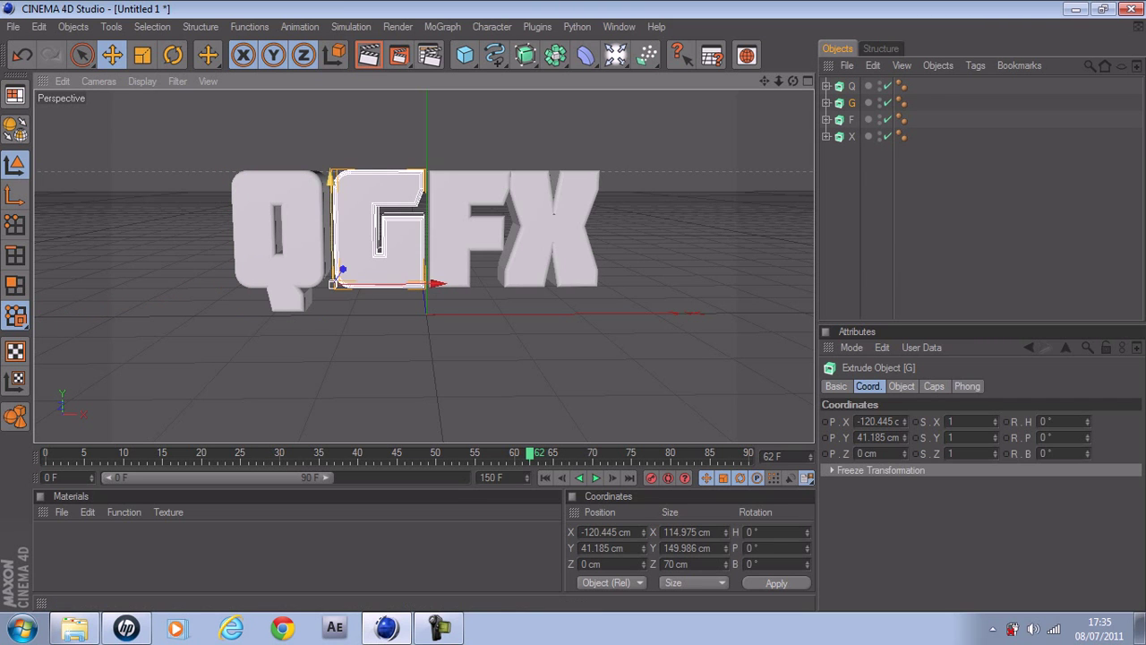
drag(324, 296, 301, 289)
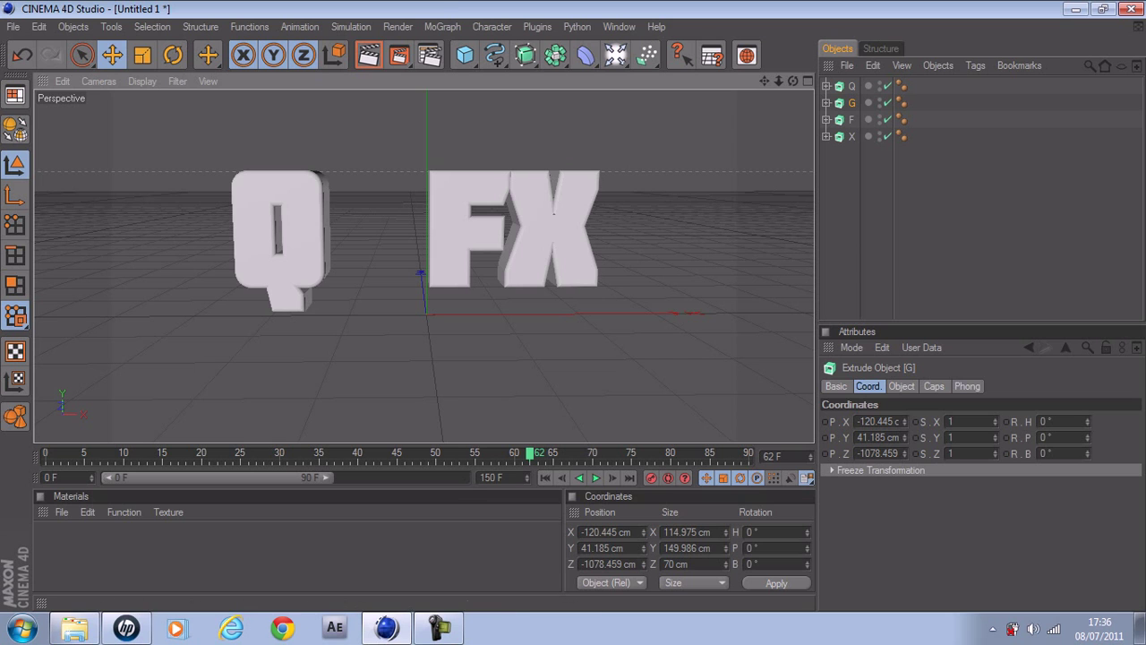
key(shift+g)
key(F9)
- Set the G's Z position to 0 cm at frame 51 and record a keyframe there
key(F8)
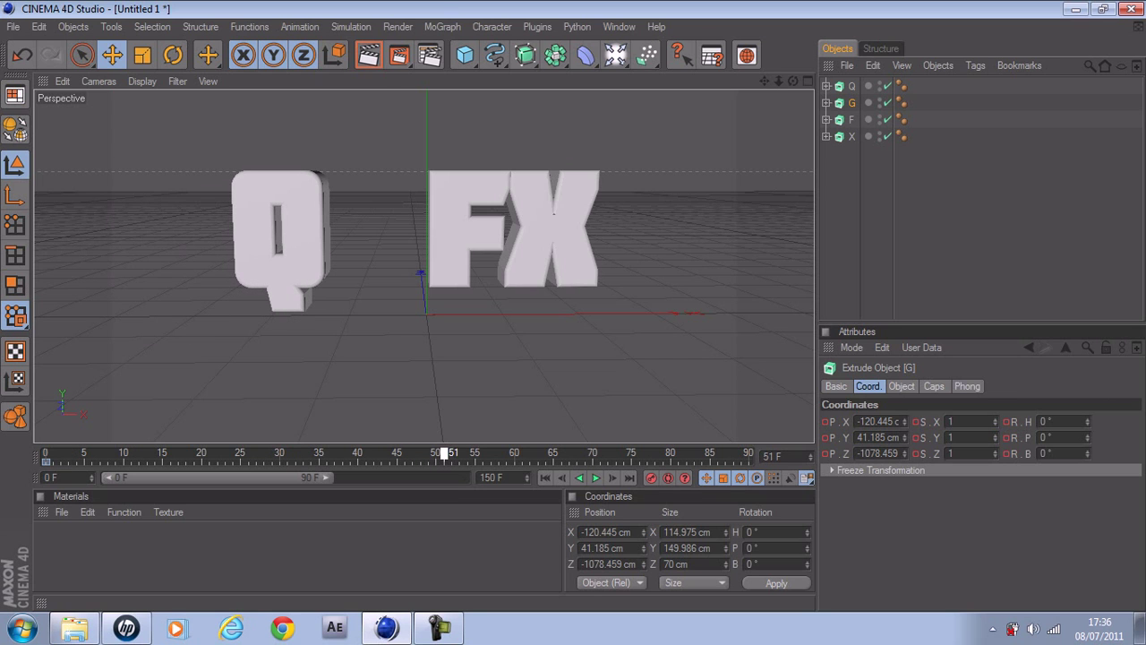
key(f)
drag(899, 453, 847, 453)
text(0)
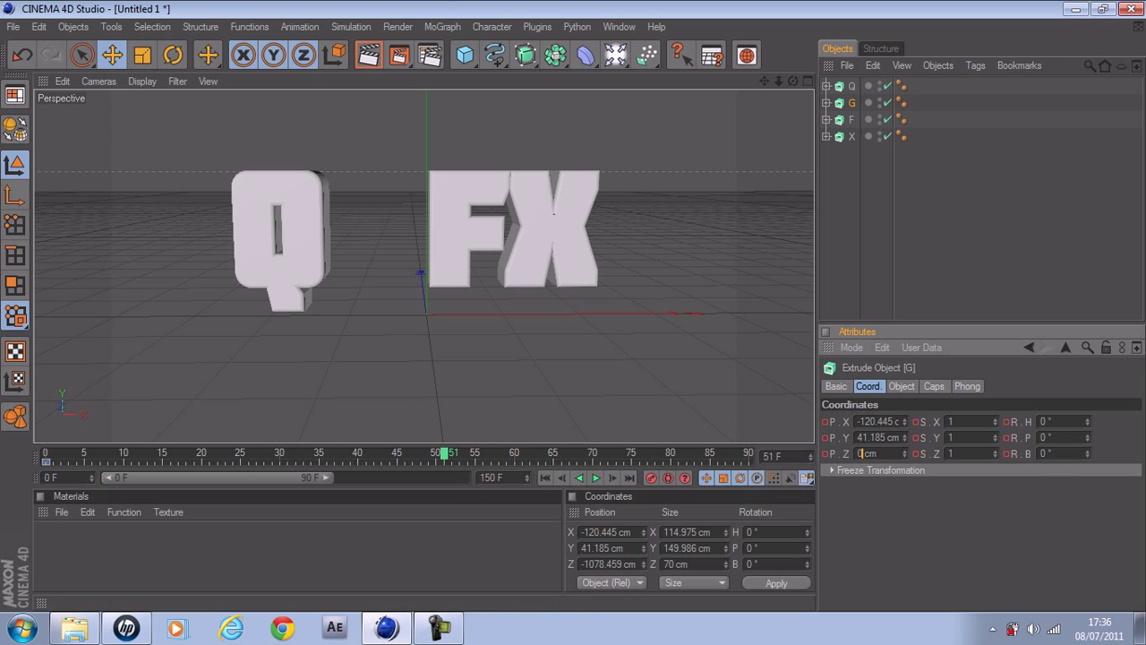
key(Return)
click(651, 477)
- Play the animation from the start to check the G's movement
click(546, 477)
click(595, 477)
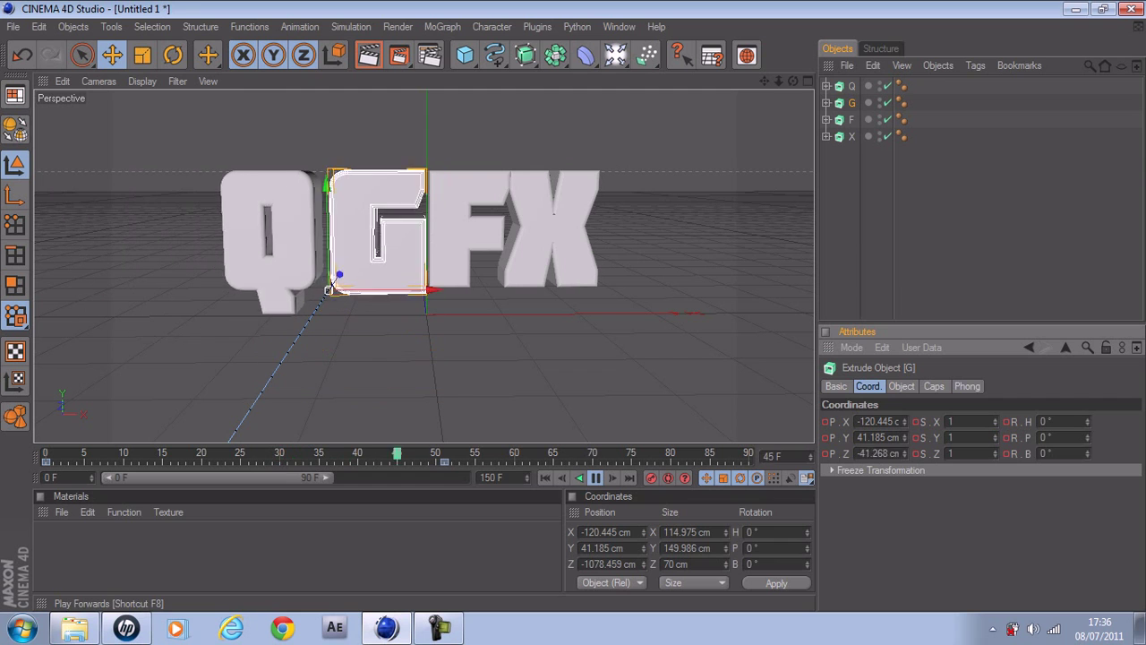
click(904, 224)
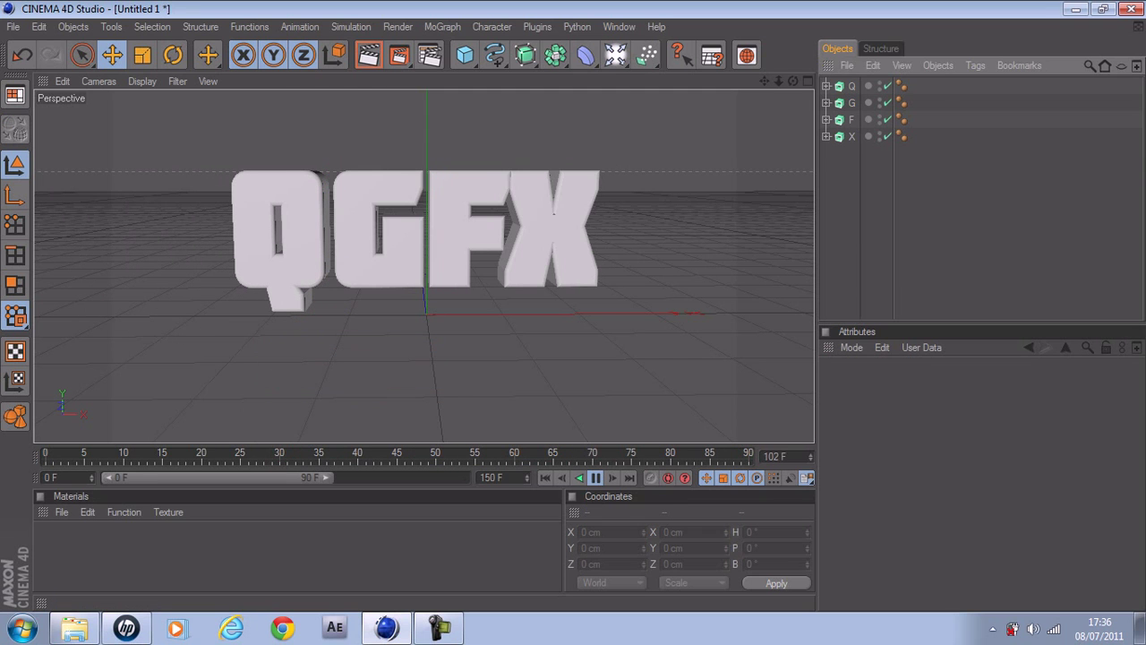
- Move the F toward the camera to about Z -925 cm and record its keyframe at frame 0
click(452, 223)
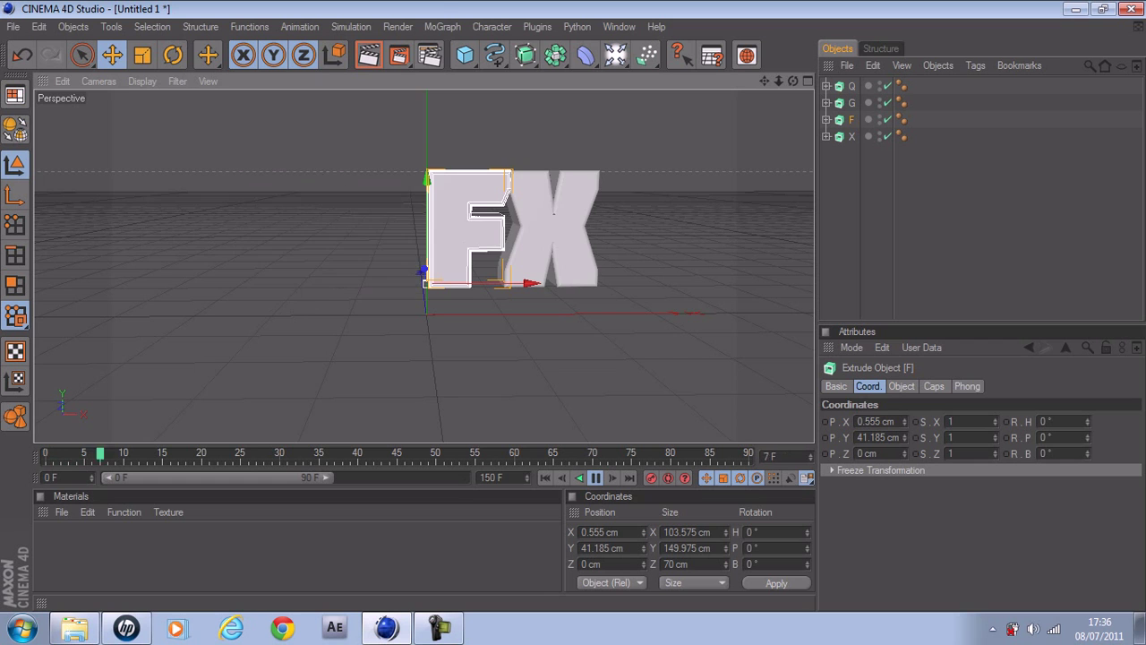
click(595, 477)
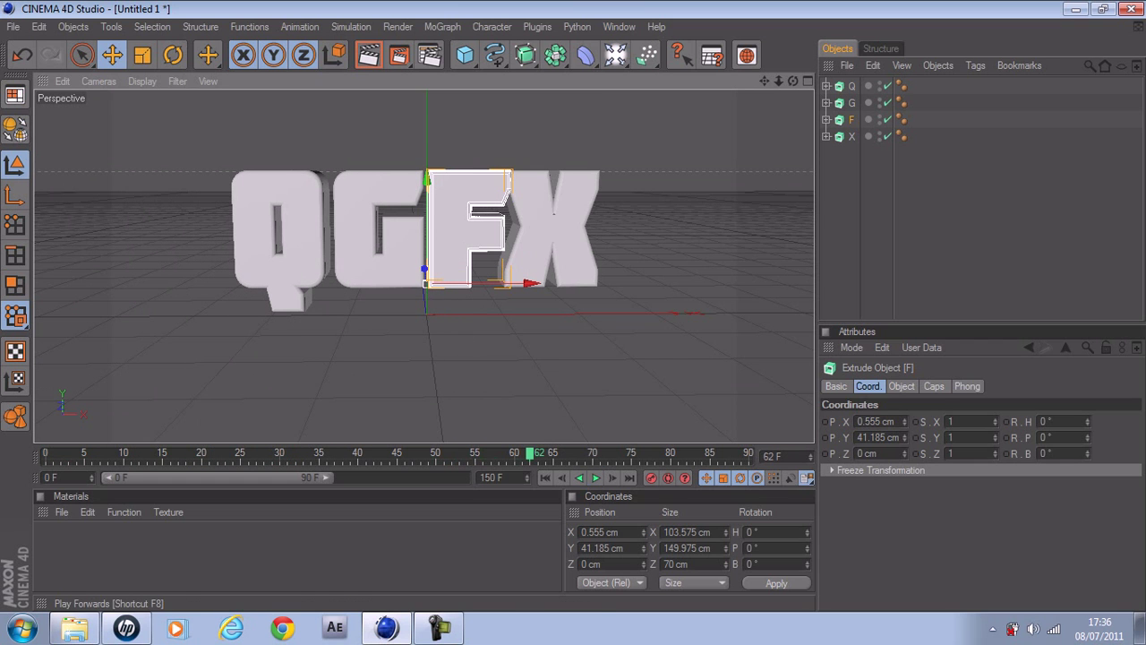
alt+drag(528, 300, 279, 442)
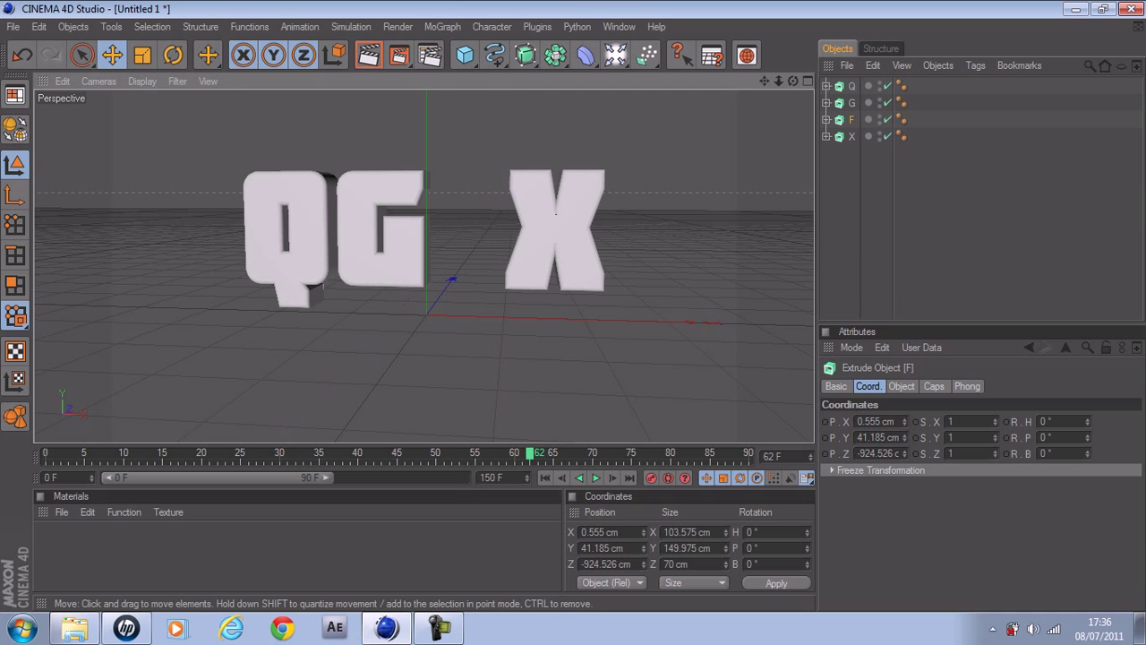
mouse_move(794, 82)
mouse_down()
mouse_move(736, 70)
mouse_move(889, 126)
mouse_move(866, 123)
mouse_move(854, 99)
mouse_move(802, 86)
mouse_up()
click(940, 215)
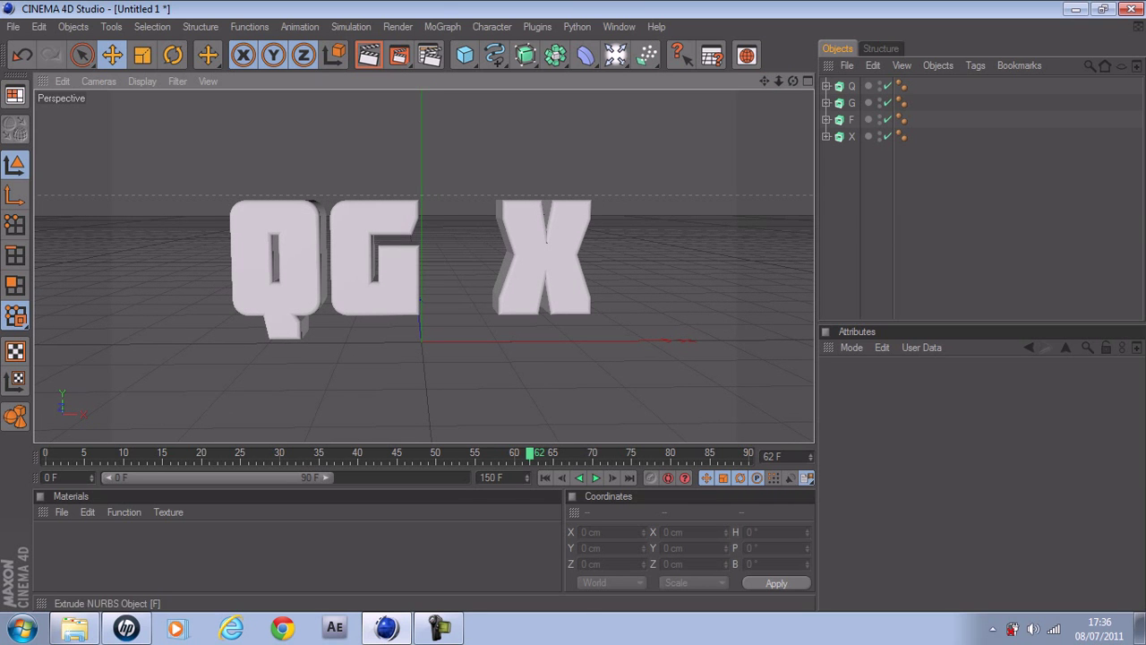
click(851, 120)
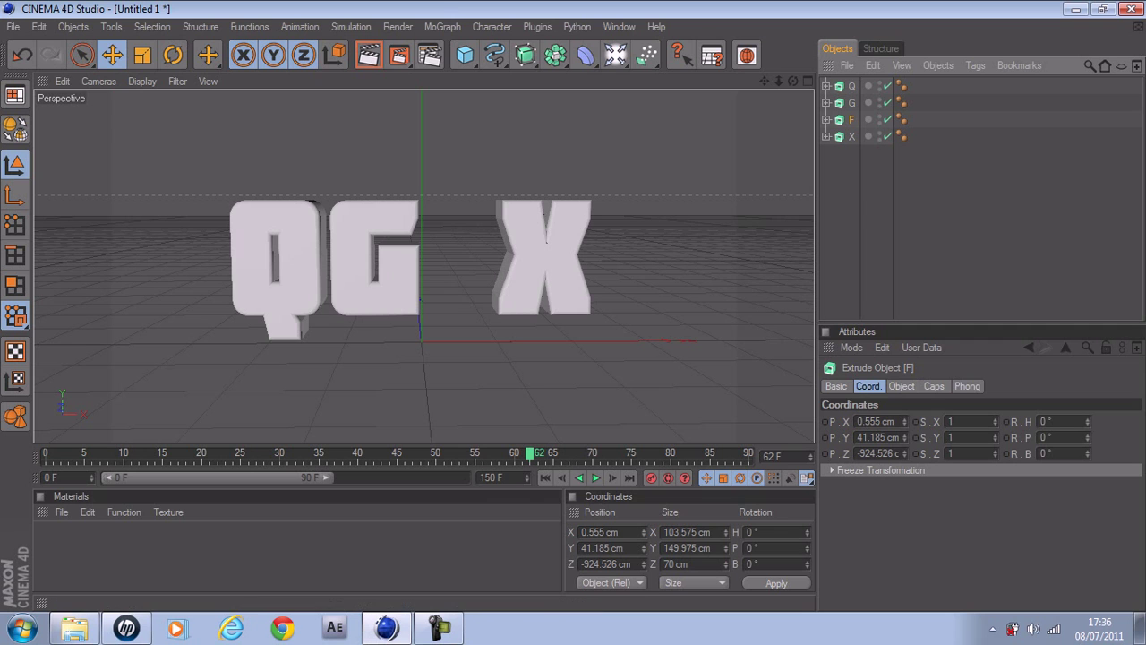
click(544, 478)
click(651, 477)
- Set the F's Z position to 0 cm at frame 53 and record a keyframe there
drag(46, 455, 452, 455)
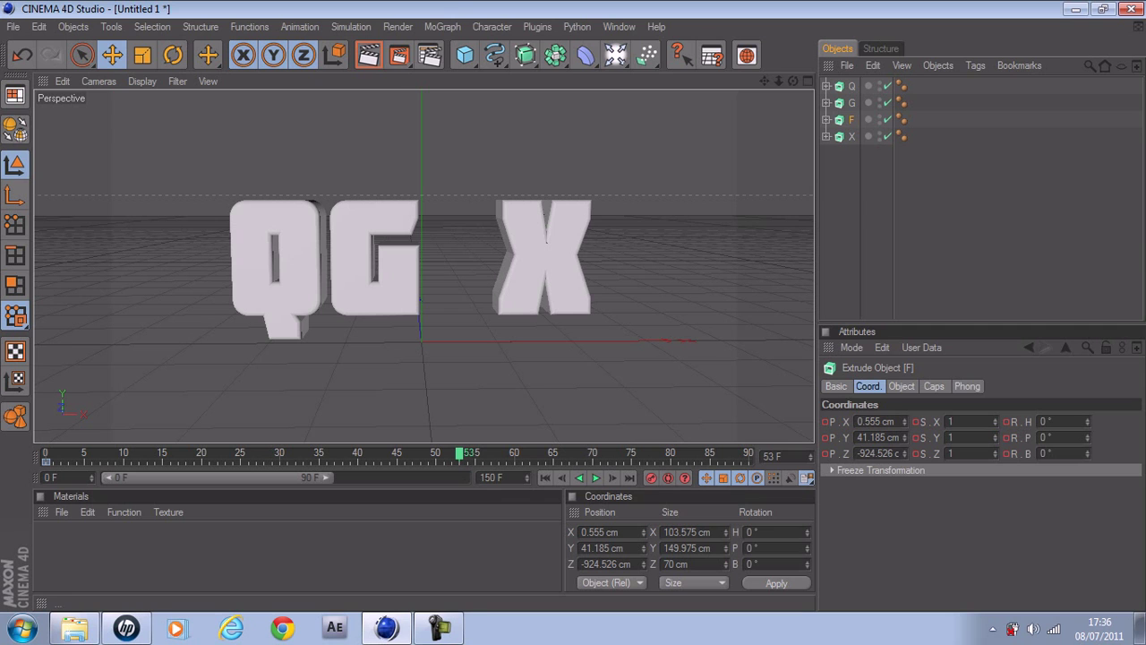
double_click(876, 453)
text(0)
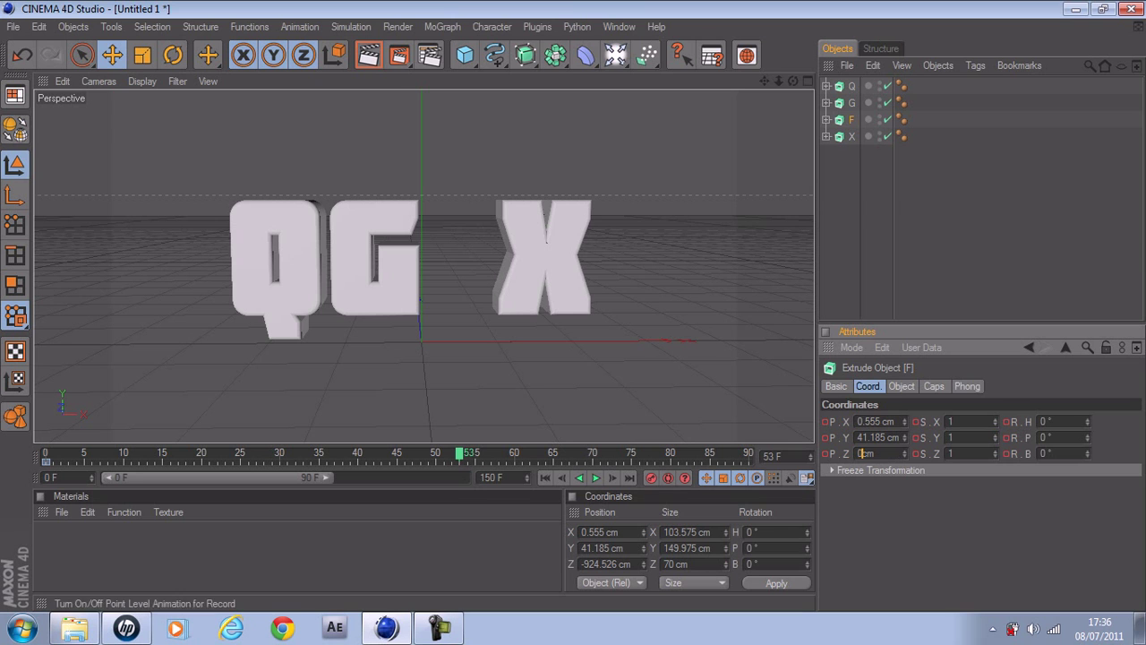
key(Return)
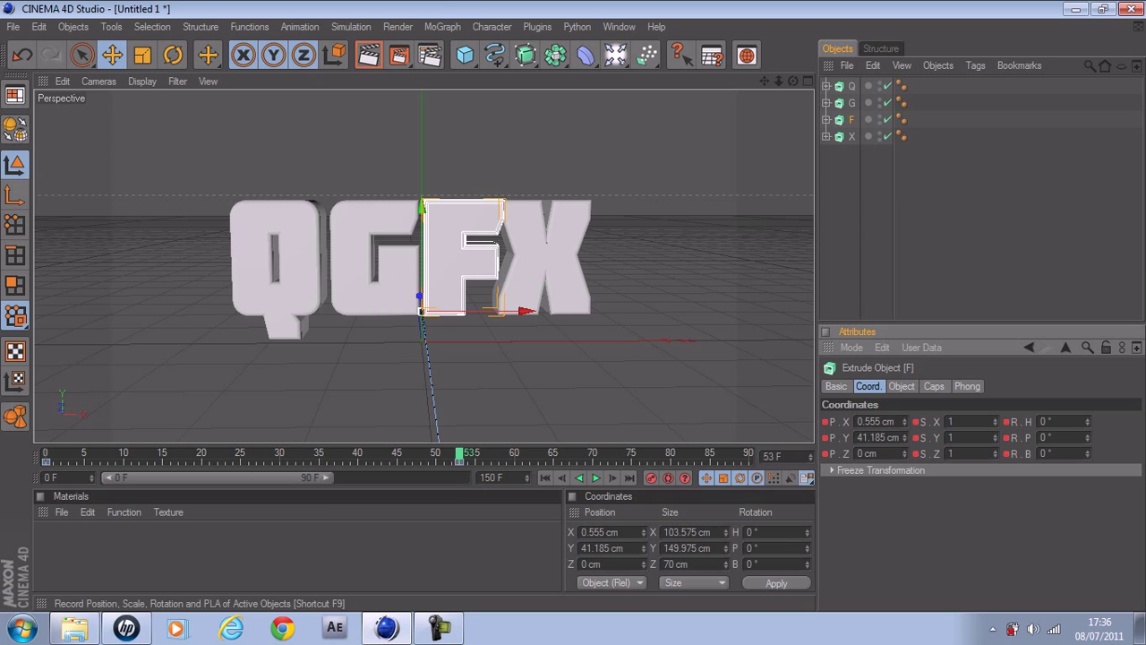
- Play the animation from the start, and move the F's end keyframe to frame 58
click(544, 478)
click(596, 477)
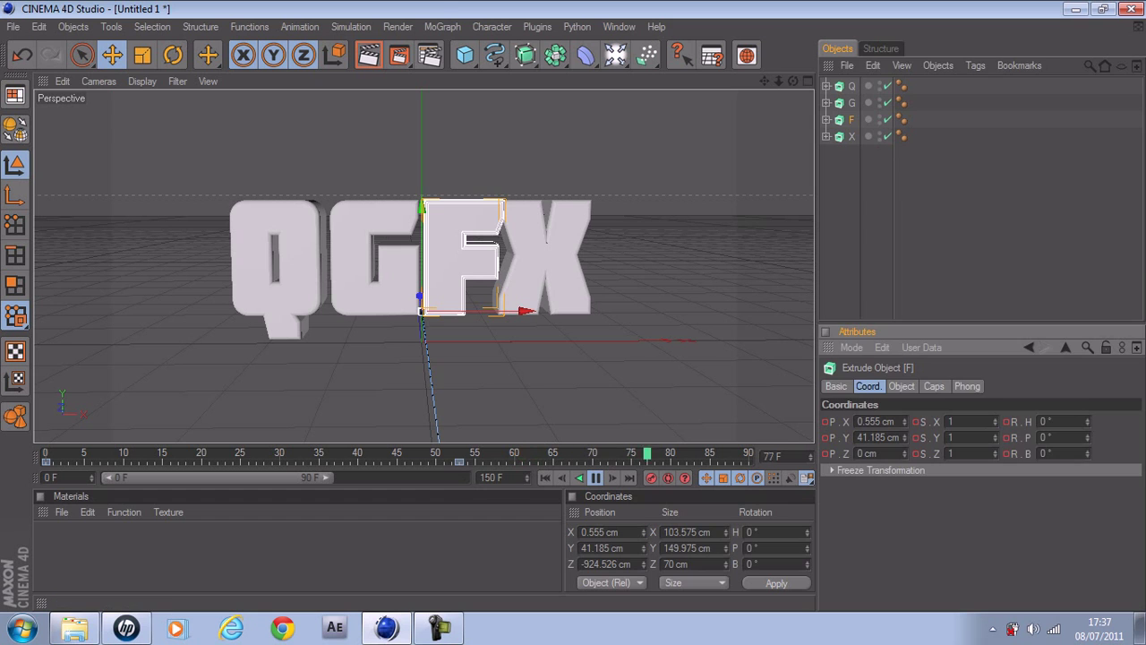
click(949, 224)
click(445, 259)
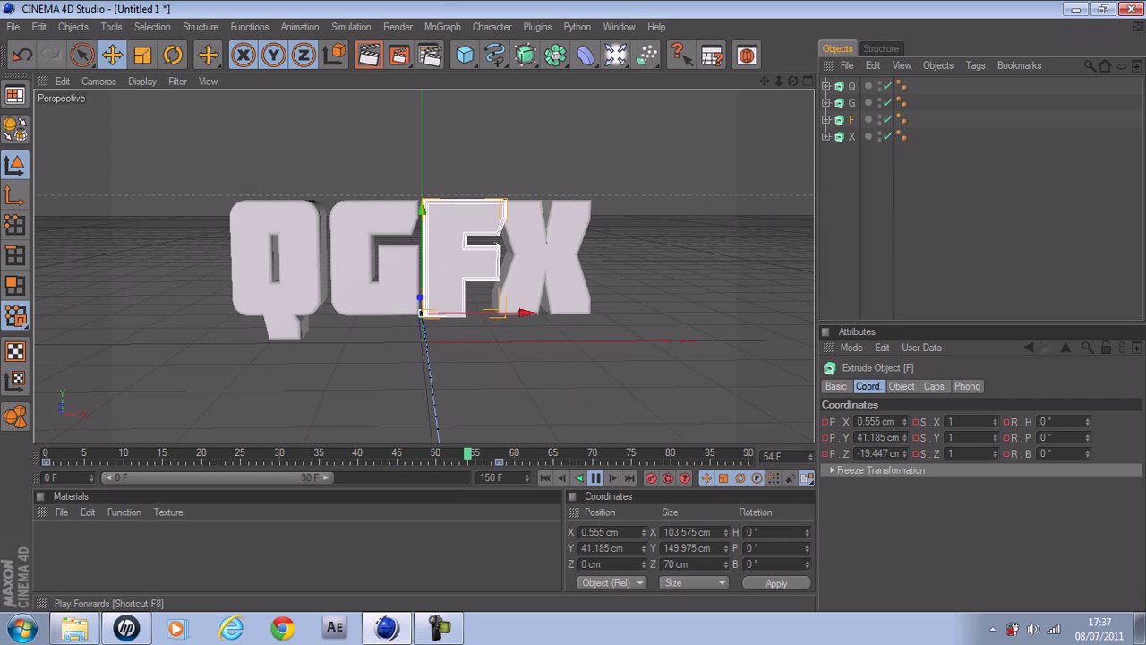
click(904, 201)
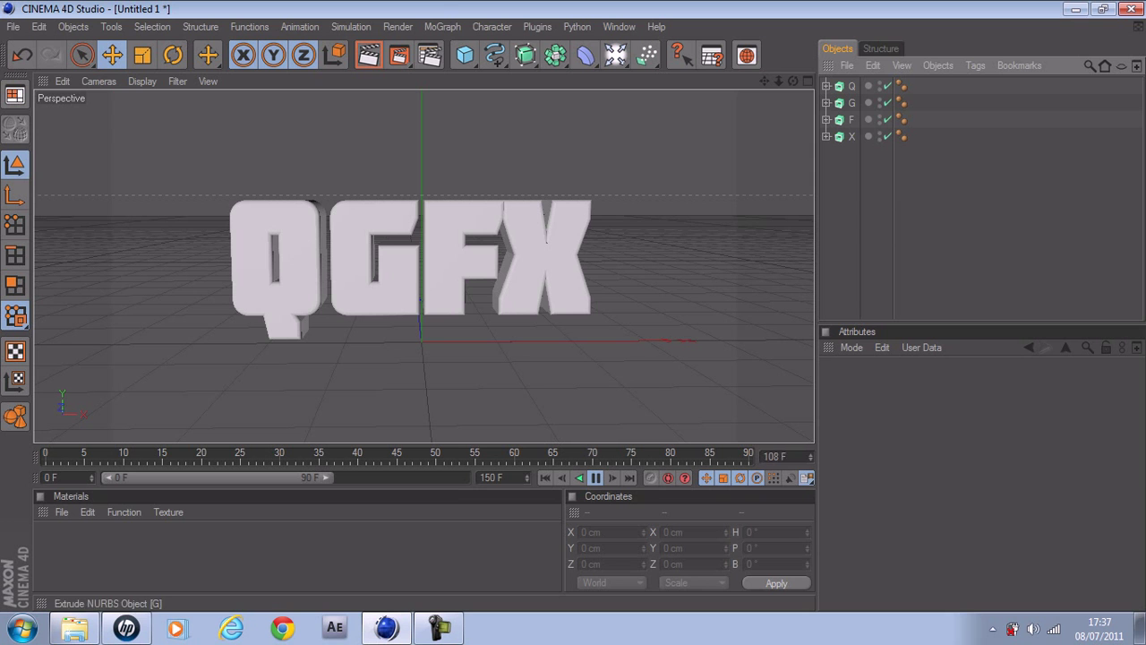
- Stop playback and try a heading of 35° on the X, and set it back to 0°
click(851, 137)
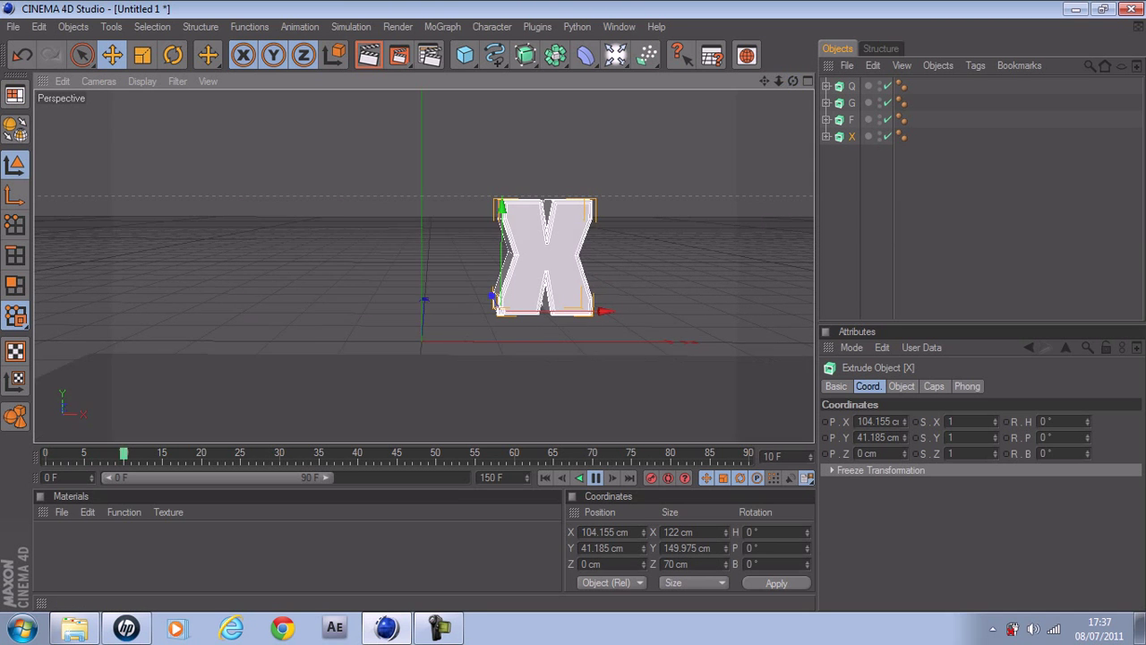
click(595, 478)
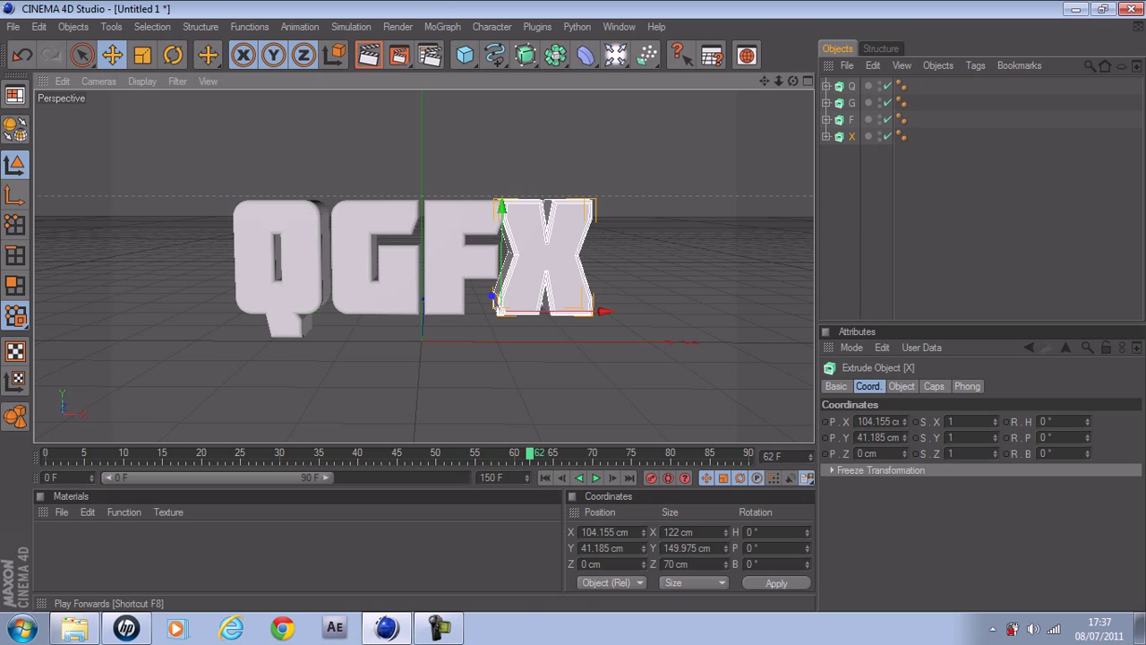
click(1046, 421)
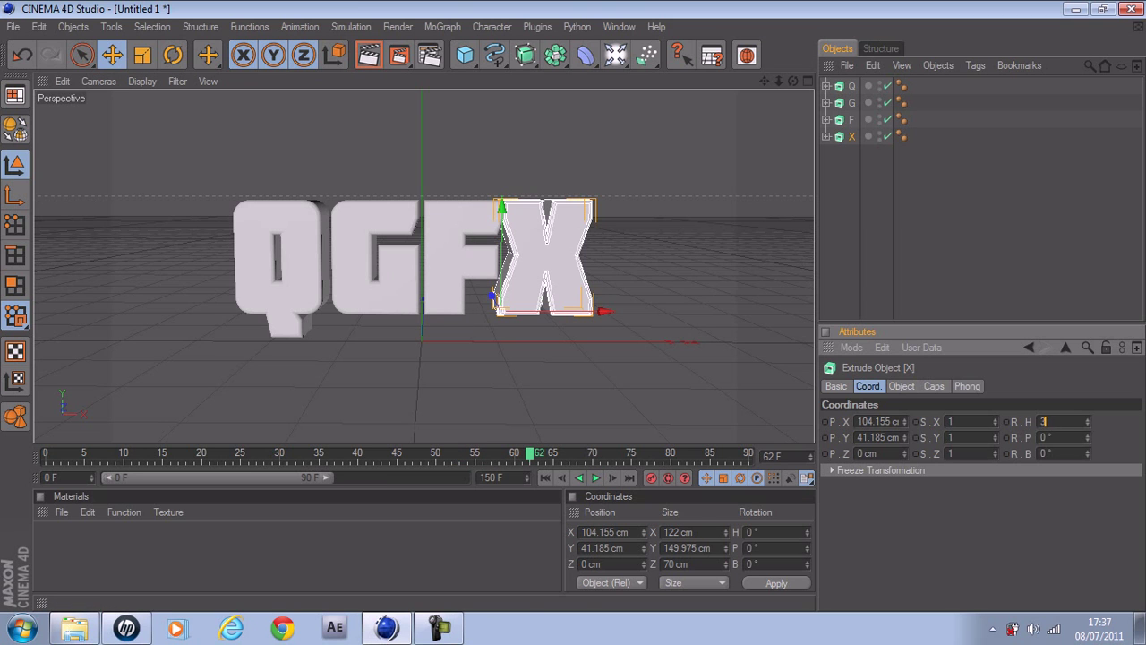
key(Return)
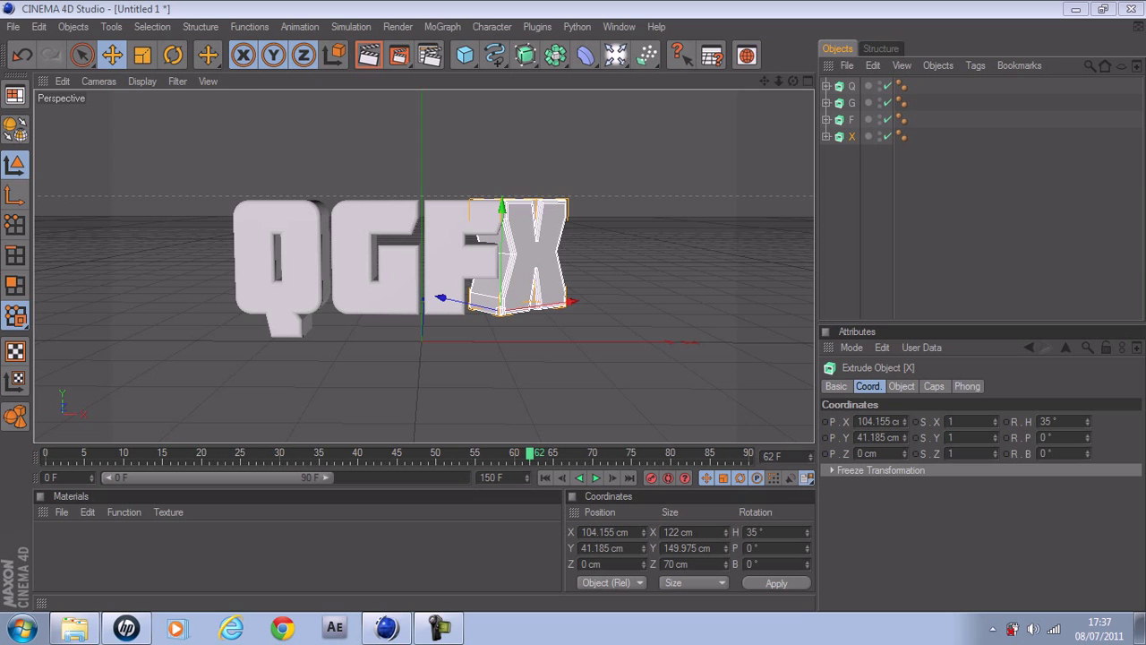
double_click(1047, 422)
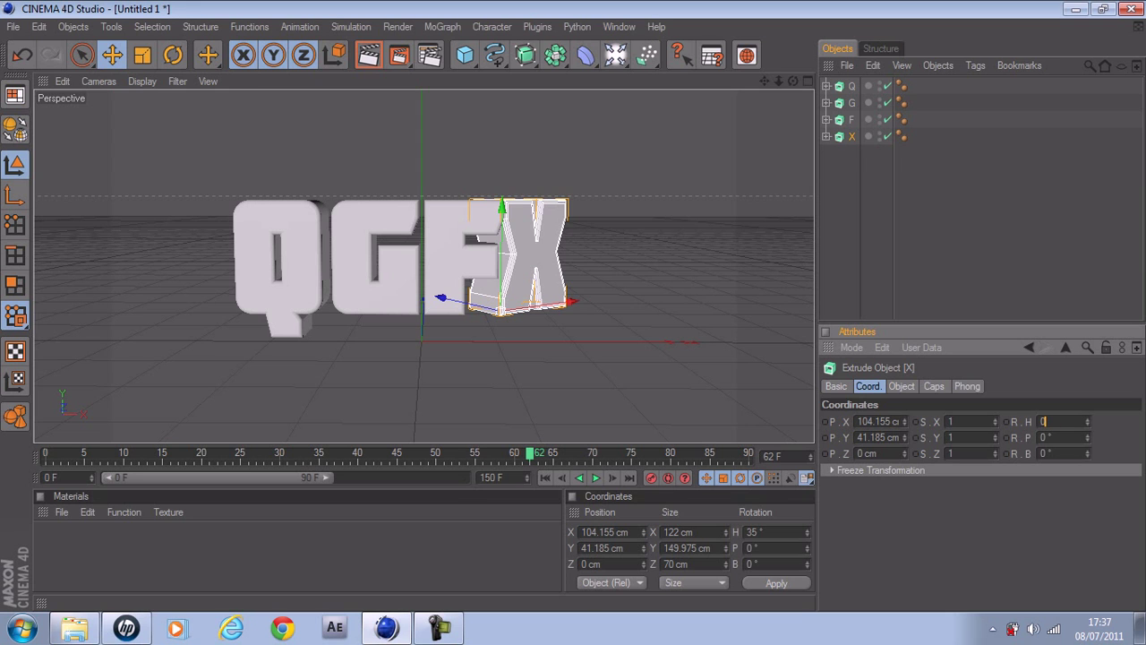
- Move the X sideways out of view to about X 620 cm, Y 31 cm, Z 6 cm, and record a keyframe at frame 0
drag(548, 273, 927, 253)
drag(850, 288, 854, 319)
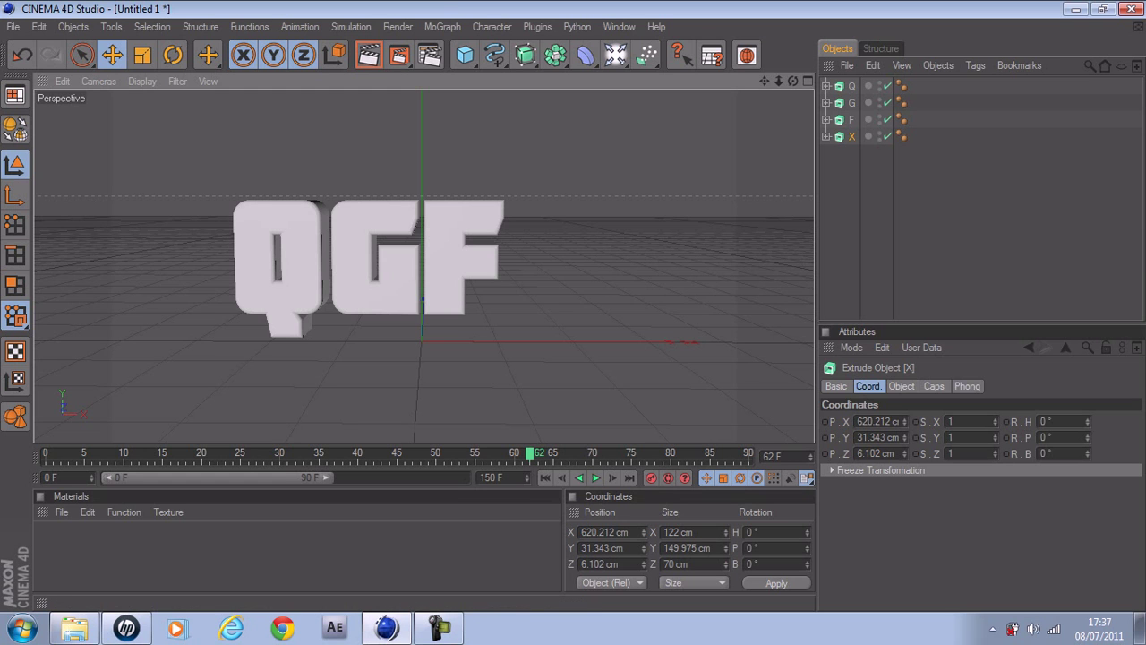
click(544, 477)
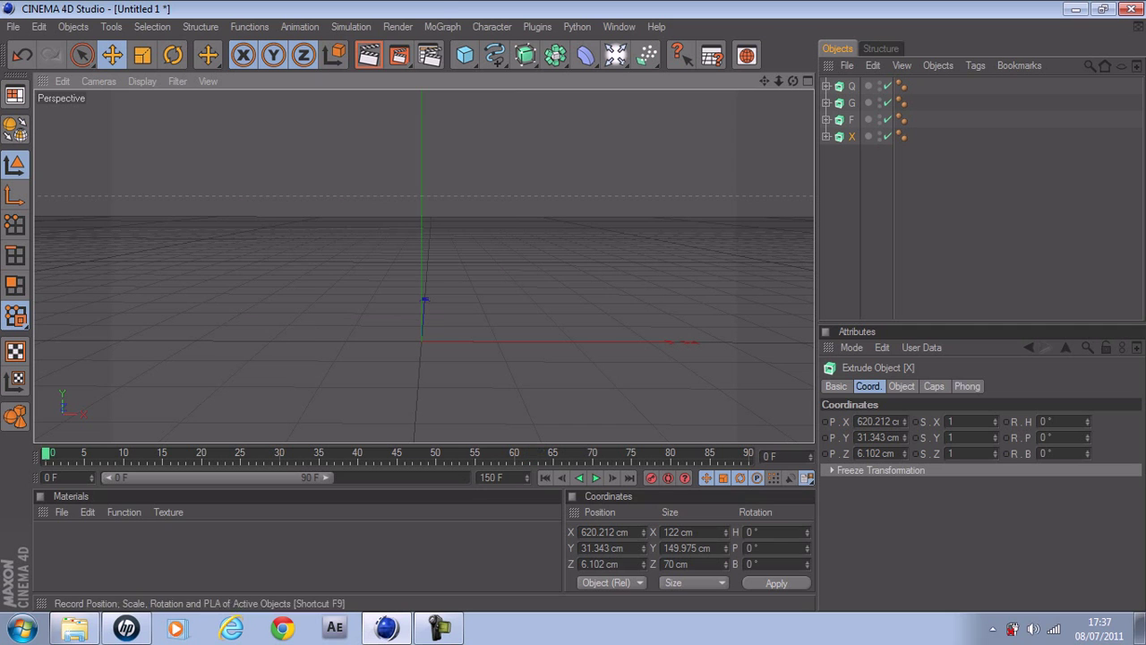
click(651, 477)
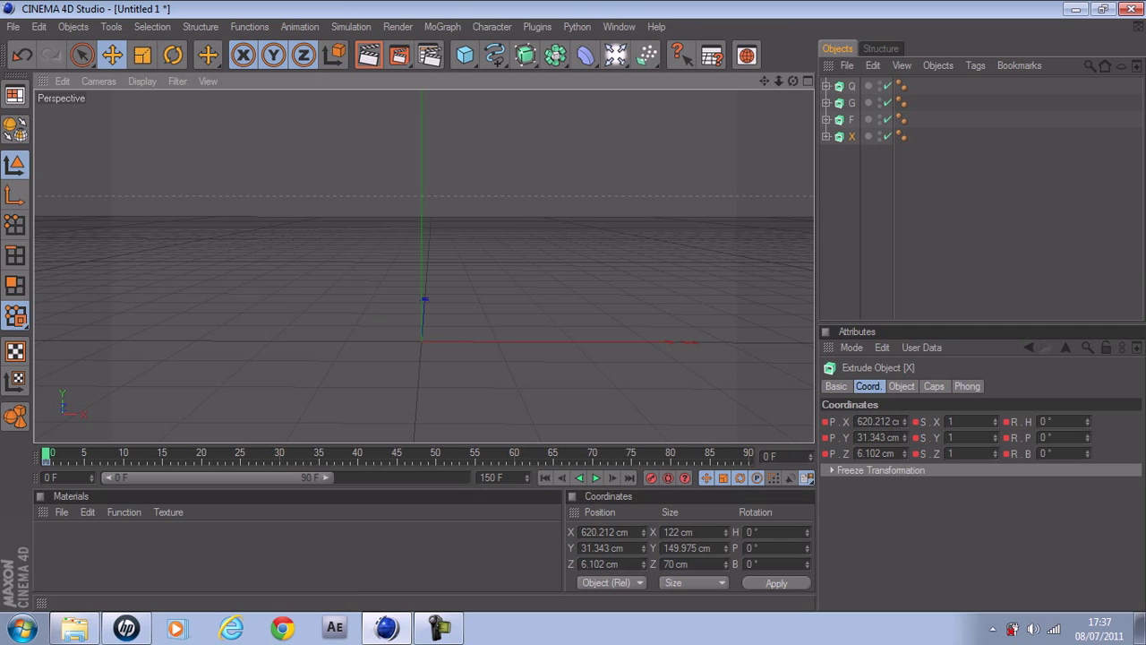
- At frame 65, set the X letter's X, Y and Z positions to 0 cm
drag(45, 455, 553, 456)
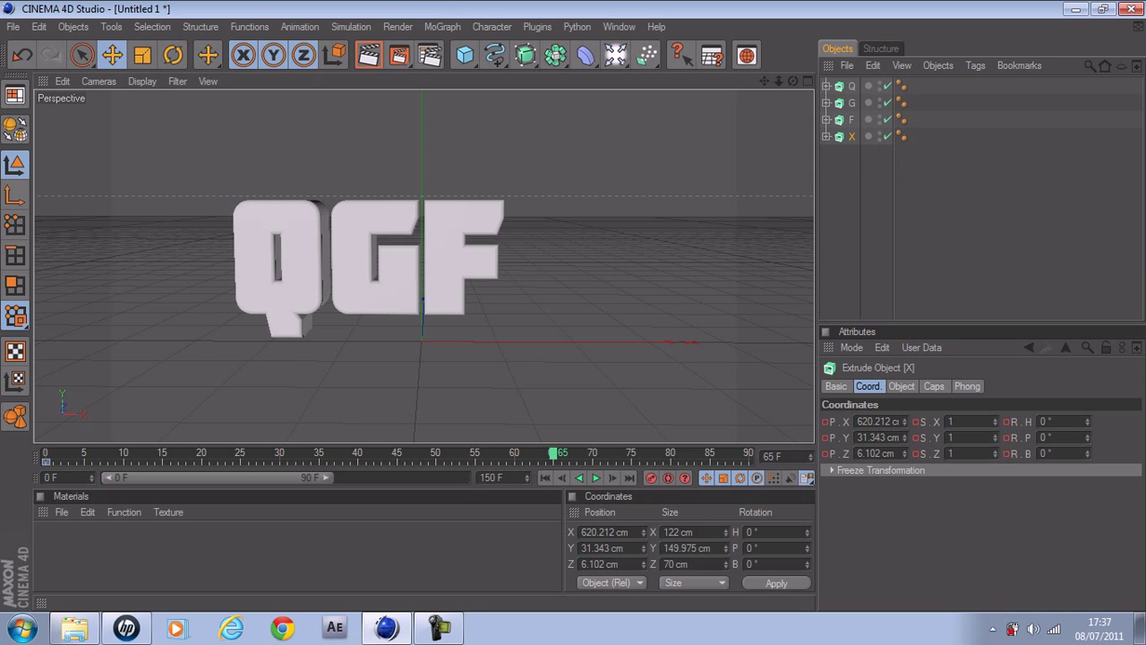
double_click(862, 453)
text(0)
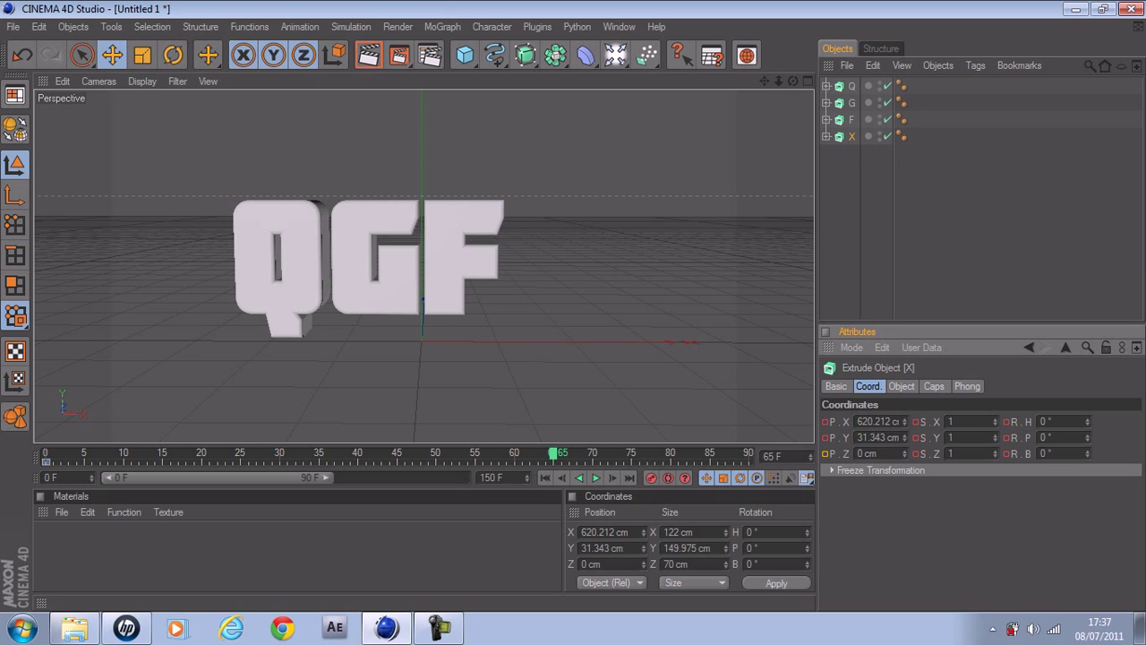
double_click(875, 437)
text(0)
key(Return)
scroll(424, 266, down, 4)
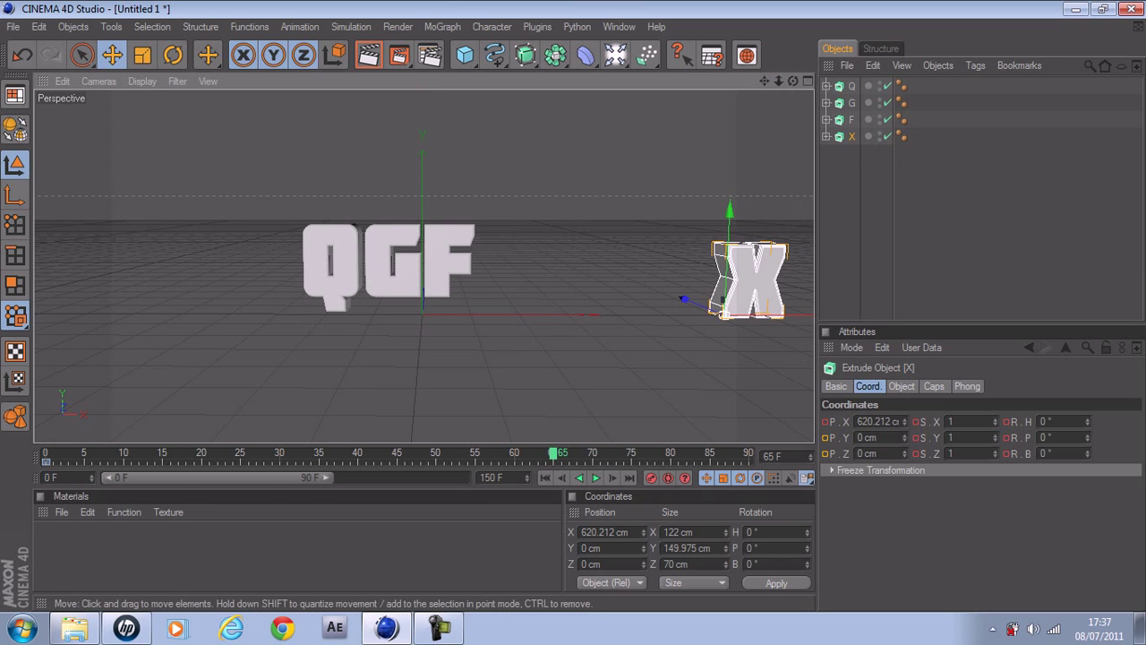
drag(724, 300, 487, 300)
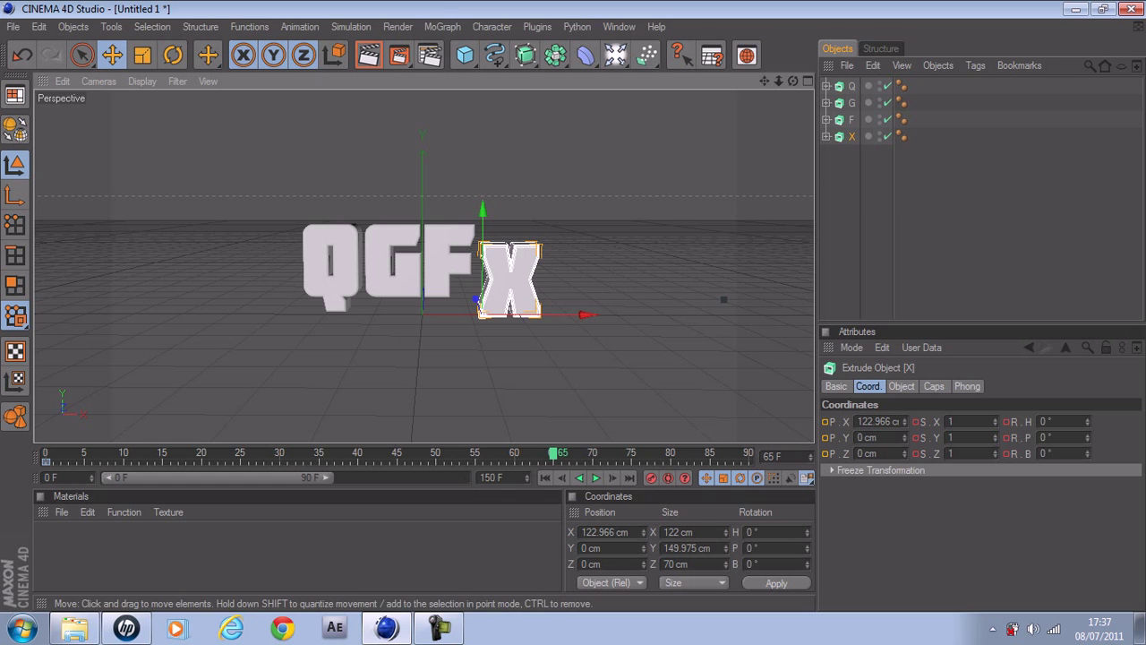
double_click(875, 421)
text(0)
key(Return)
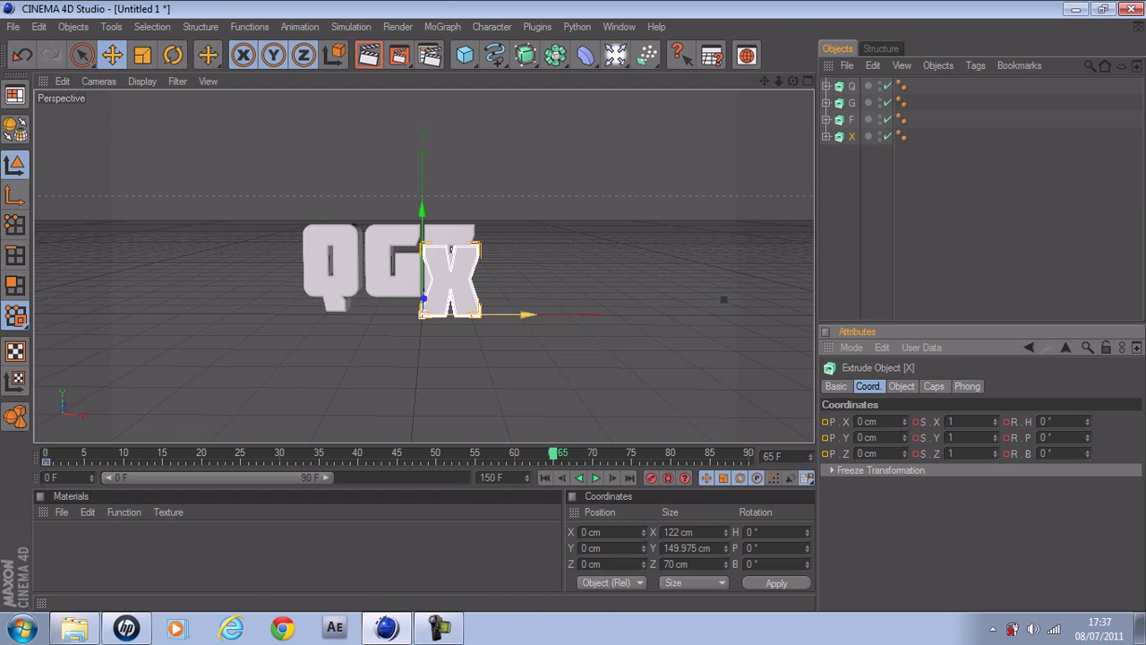
- Place the X beside the F at frame 65, at about X 114 cm, Y 38 cm, Z 1 cm
drag(452, 282, 508, 263)
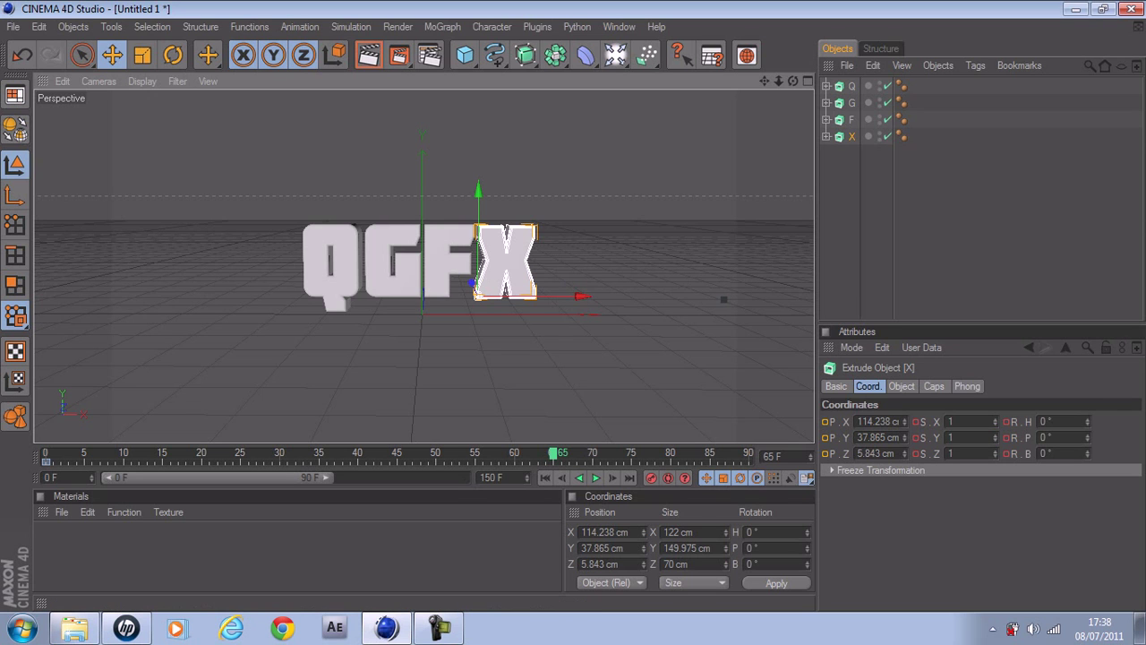
click(949, 224)
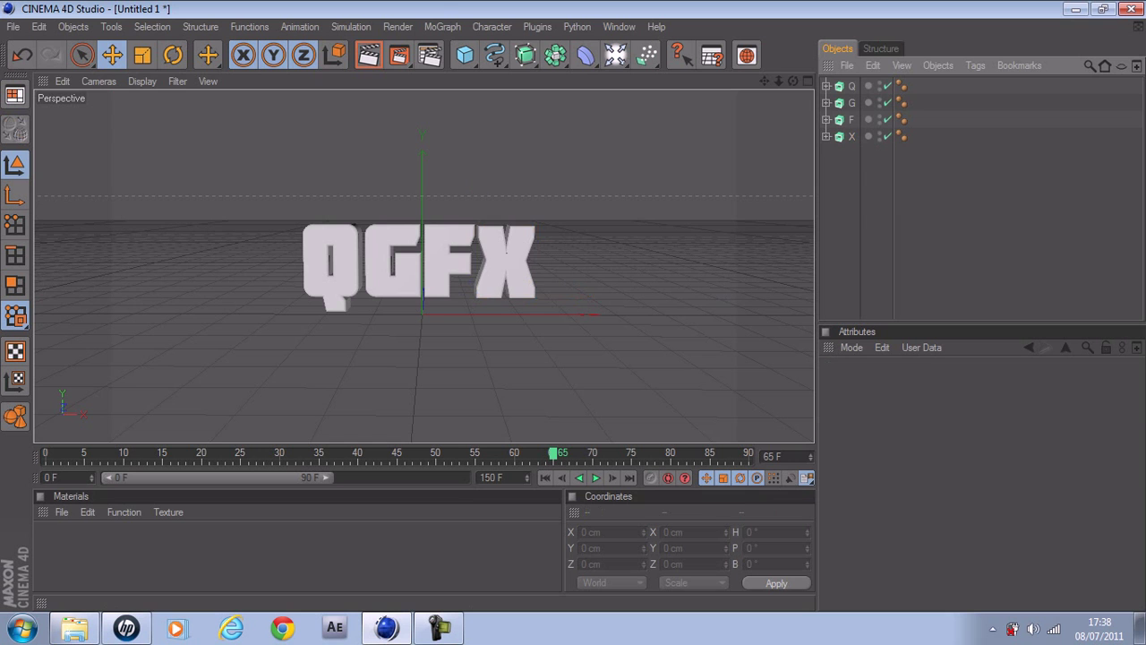
drag(794, 82, 674, 88)
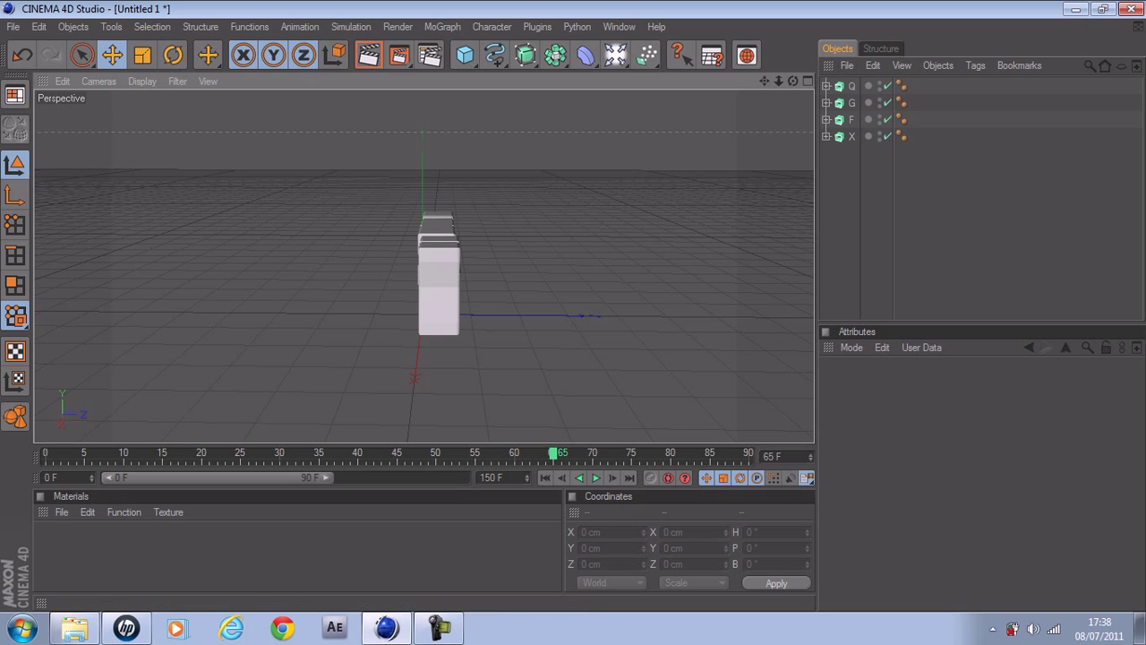
click(852, 137)
drag(529, 313, 526, 313)
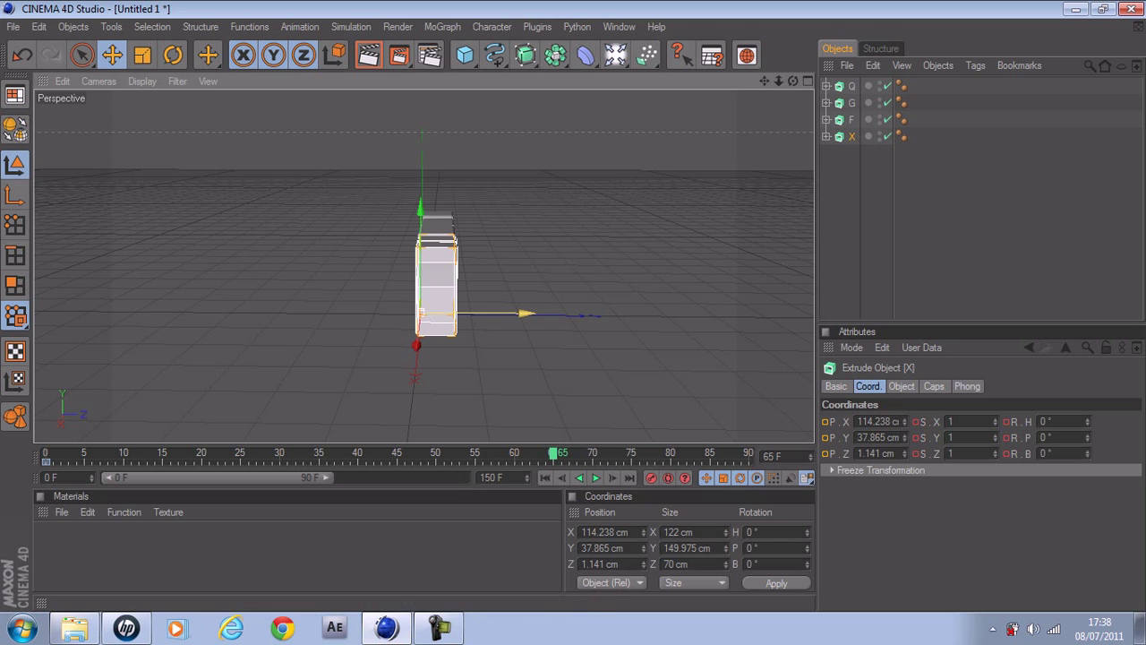
click(895, 224)
drag(793, 82, 779, 82)
click(851, 137)
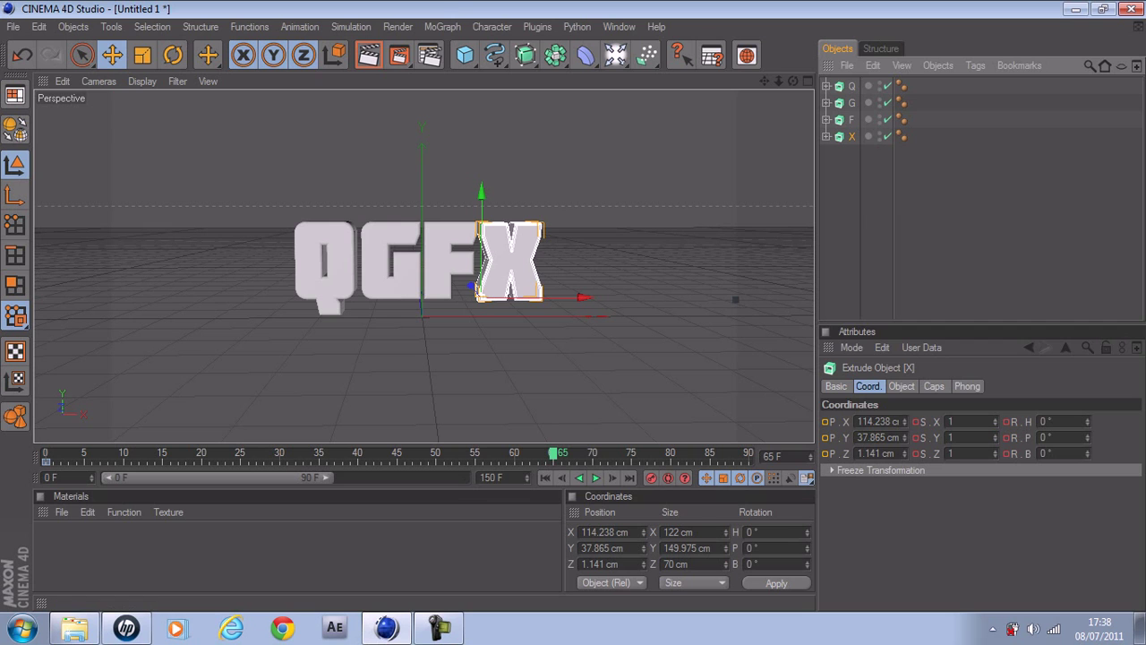
- Try a heading of 45° on the X and record it as a keyframe at frame 65
drag(1053, 422, 1041, 422)
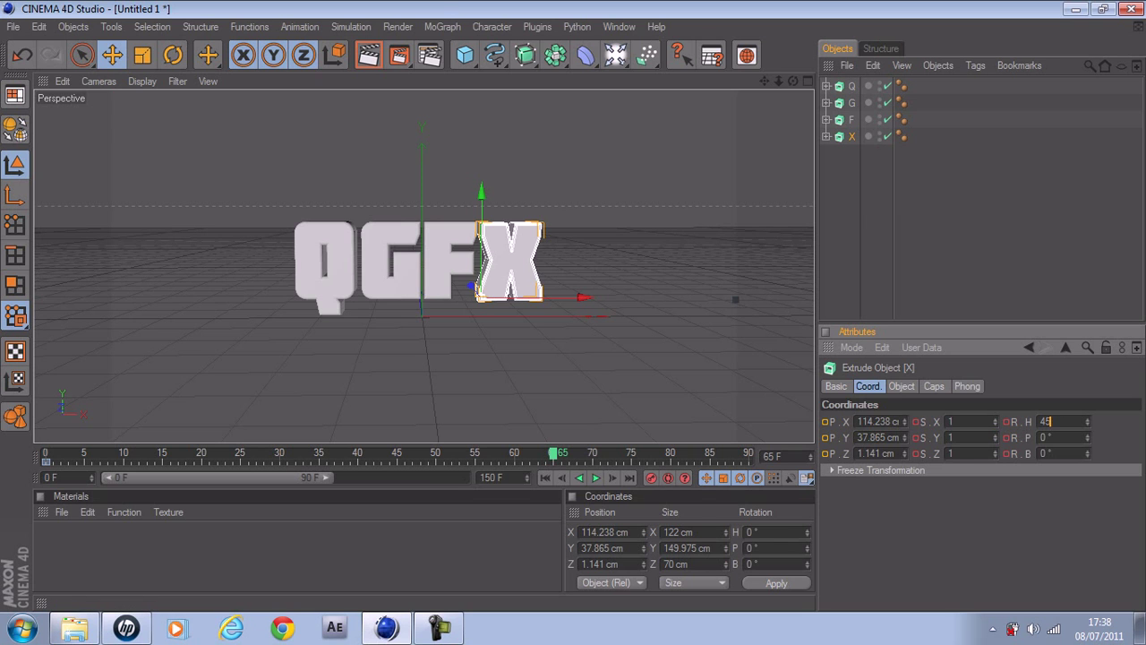
text(45)
key(Return)
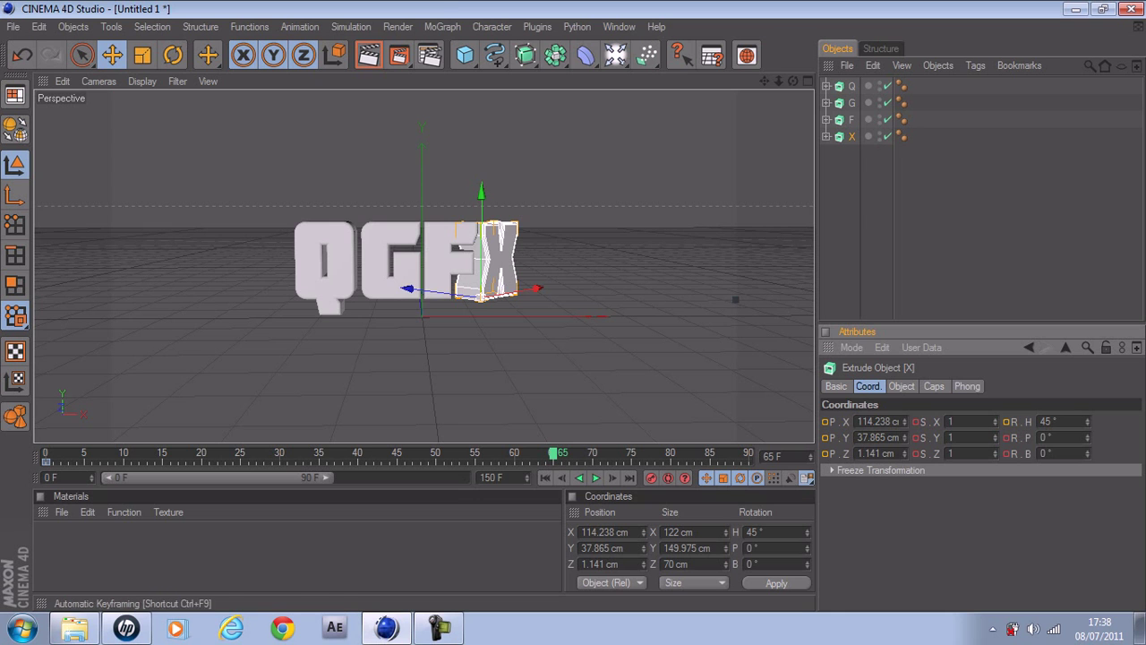
click(650, 477)
mouse_move(553, 455)
mouse_down()
mouse_move(242, 454)
mouse_move(598, 455)
mouse_move(552, 454)
mouse_move(562, 454)
mouse_up()
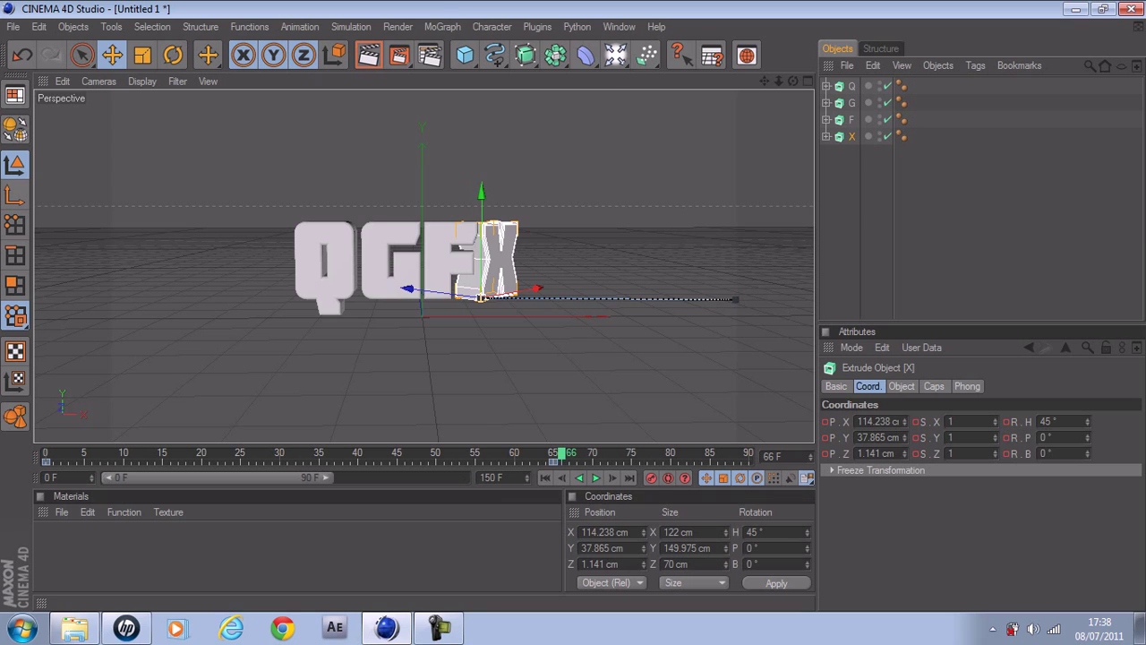
- Undo the X's rotation, placement beside the F and recorded keyframes
key(ctrl+z)
key(ctrl+z)
key(ctrl+z)
key(ctrl+z)
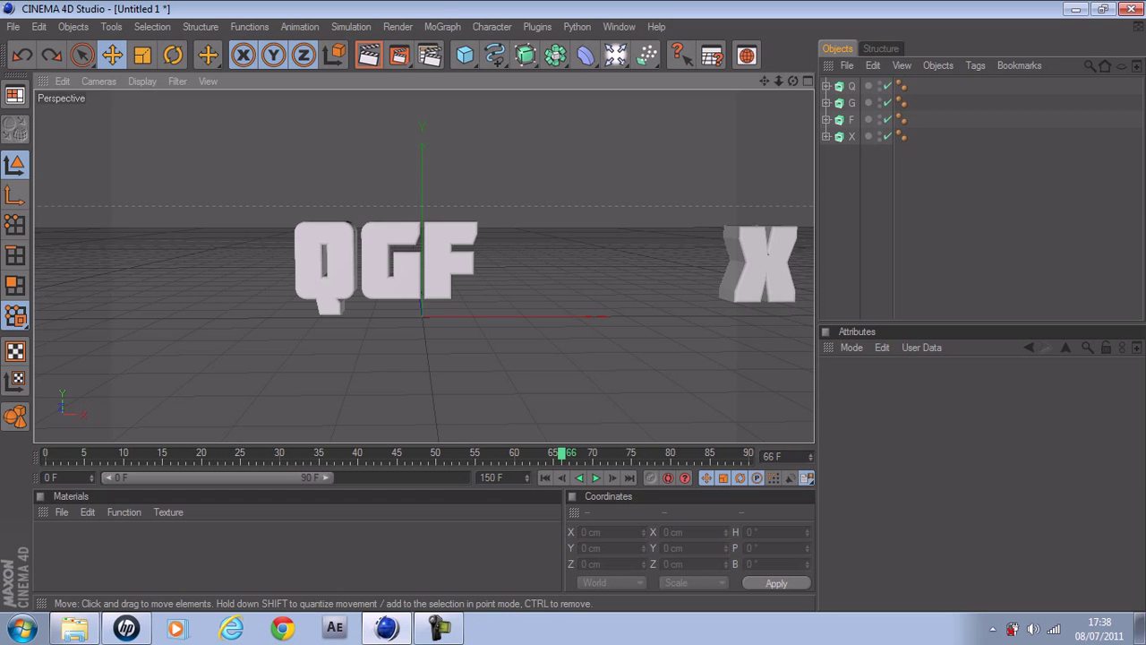
key(ctrl+y)
key(ctrl+z)
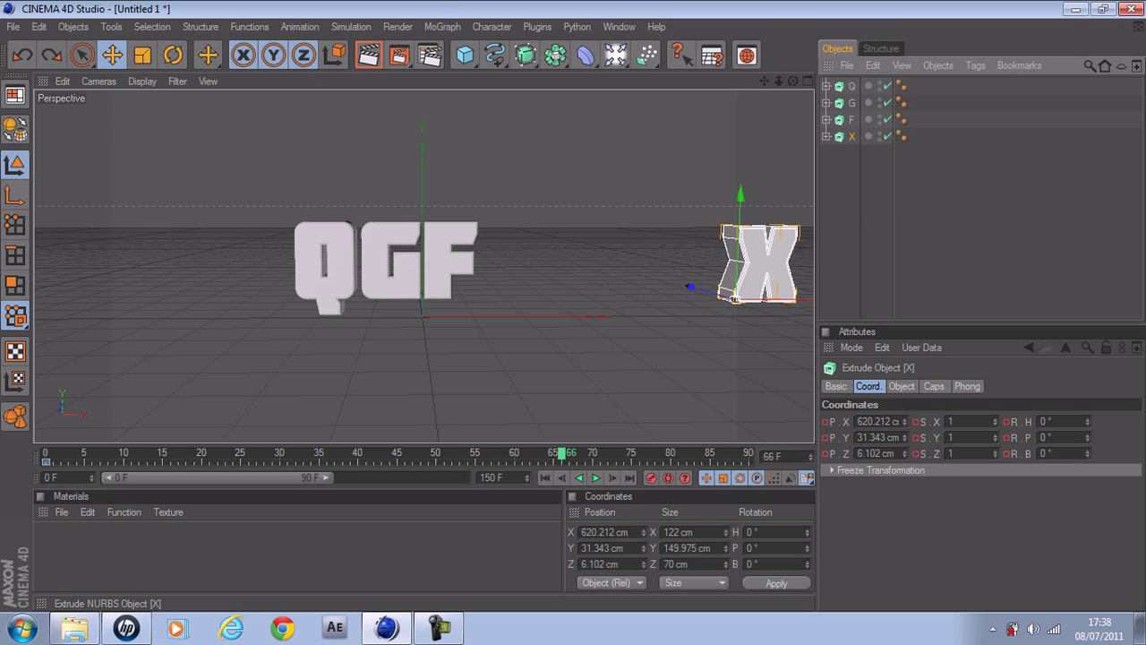
key(ctrl+y)
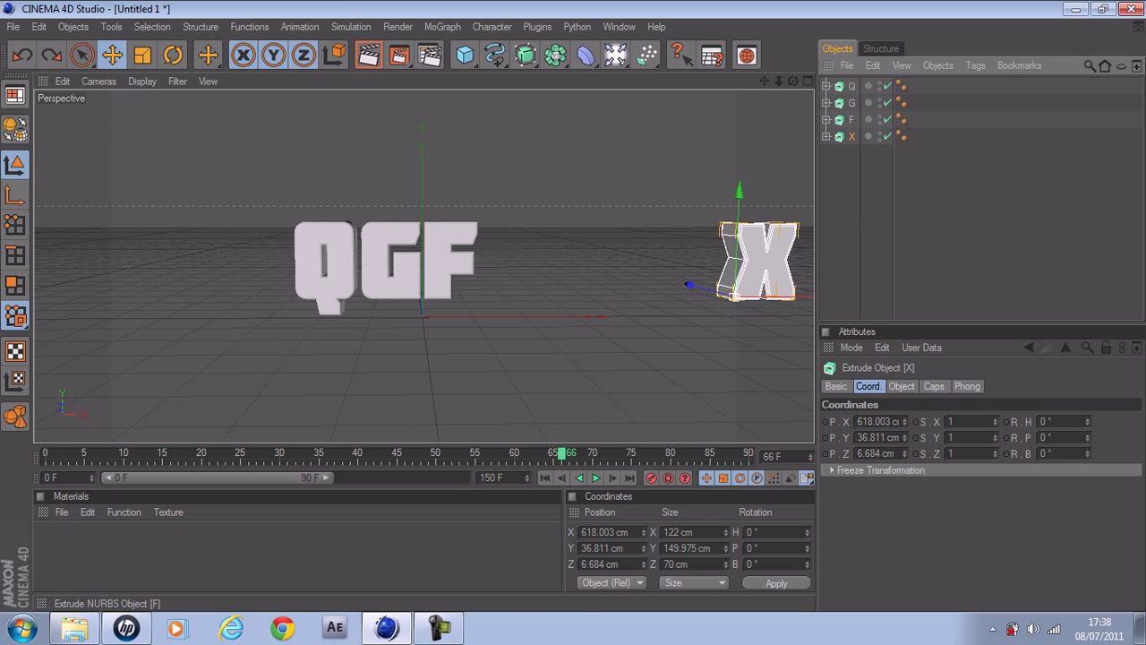
- At frame 0, set the X's heading to 45° and record a keyframe with it out of view
mouse_move(779, 81)
mouse_down()
mouse_move(831, 81)
mouse_move(781, 81)
mouse_up()
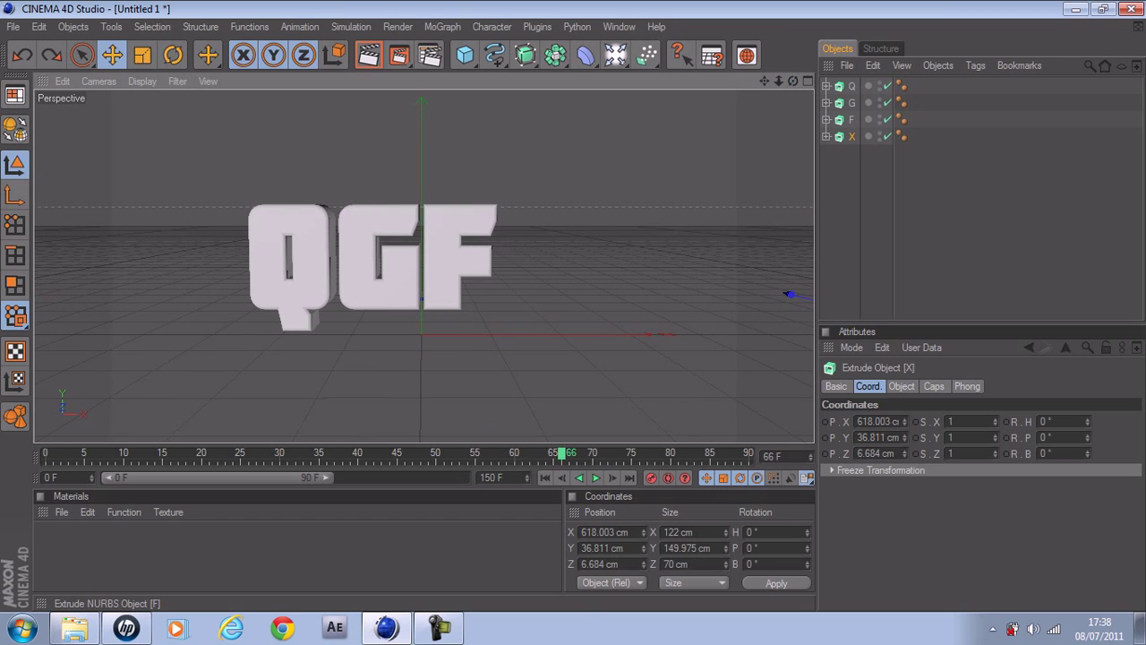
click(545, 478)
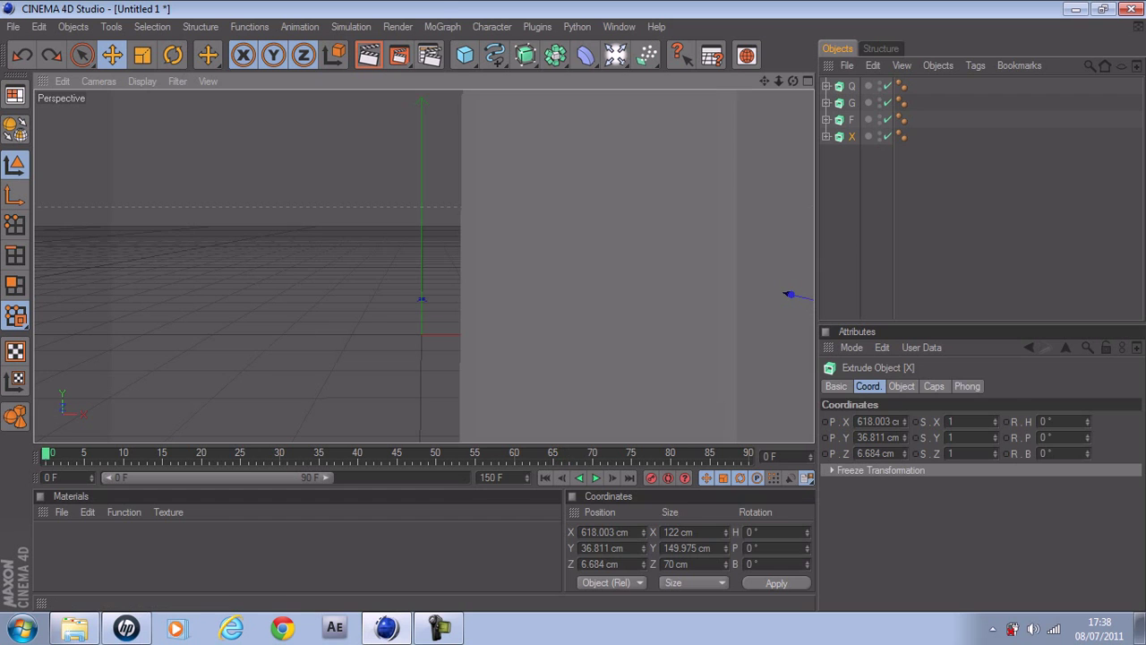
click(422, 306)
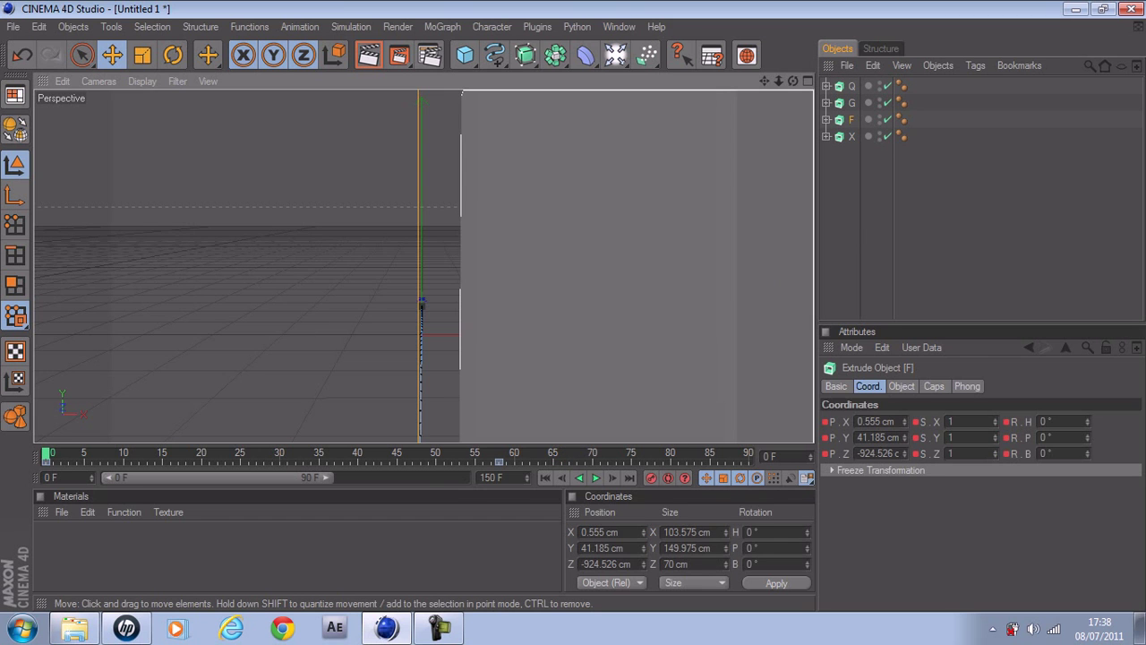
drag(778, 81, 832, 81)
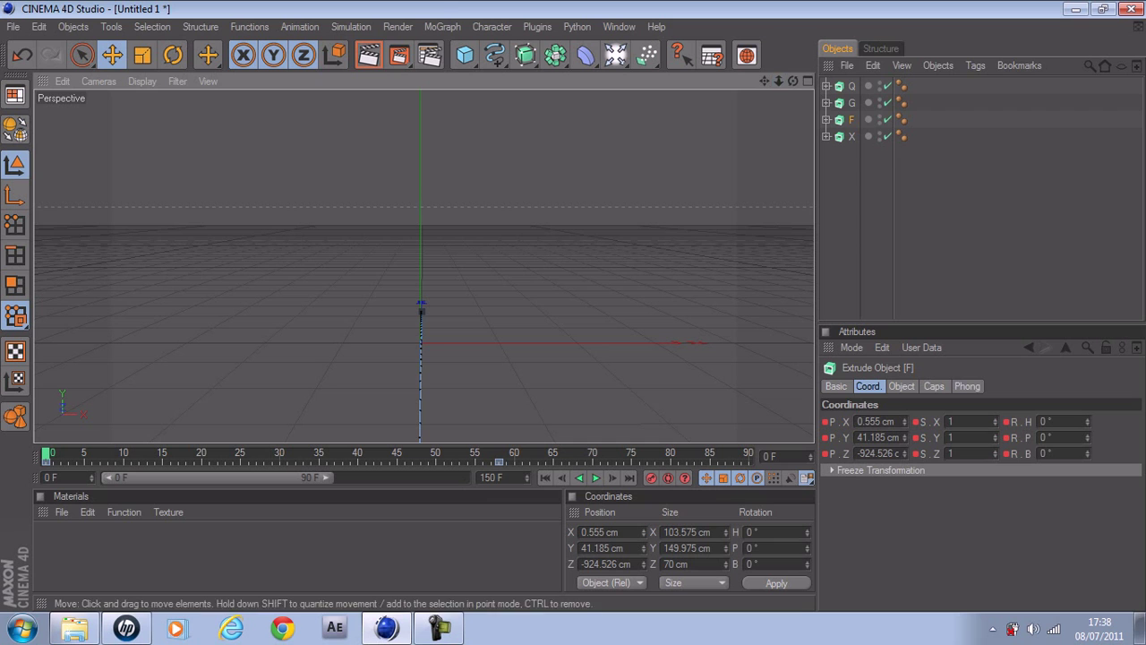
click(852, 137)
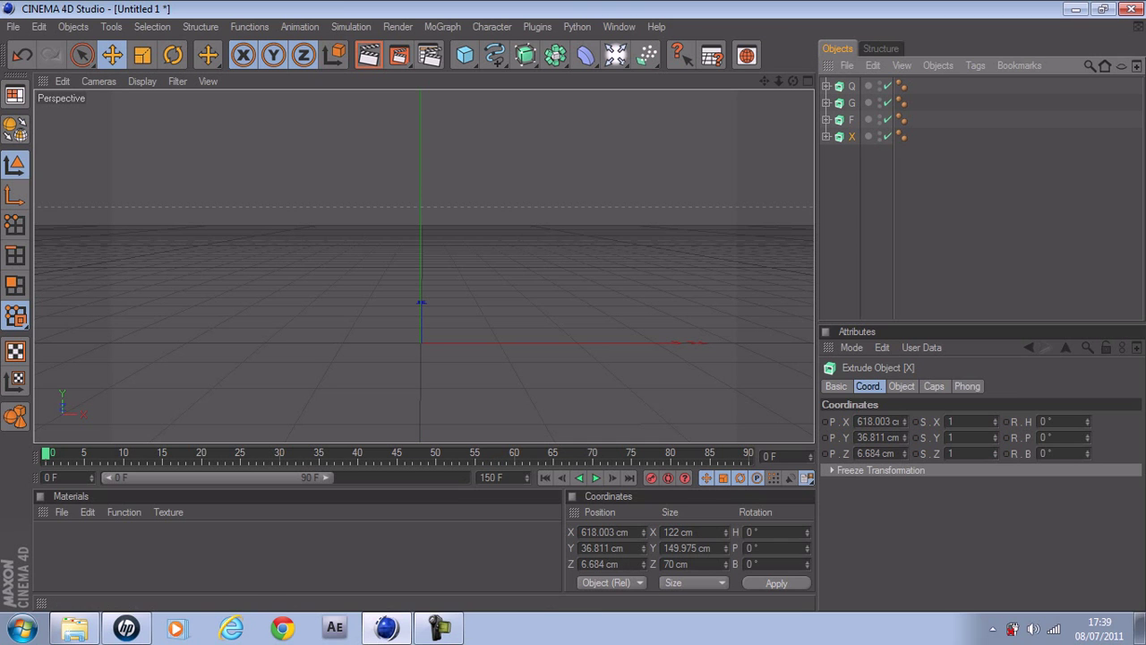
click(1045, 420)
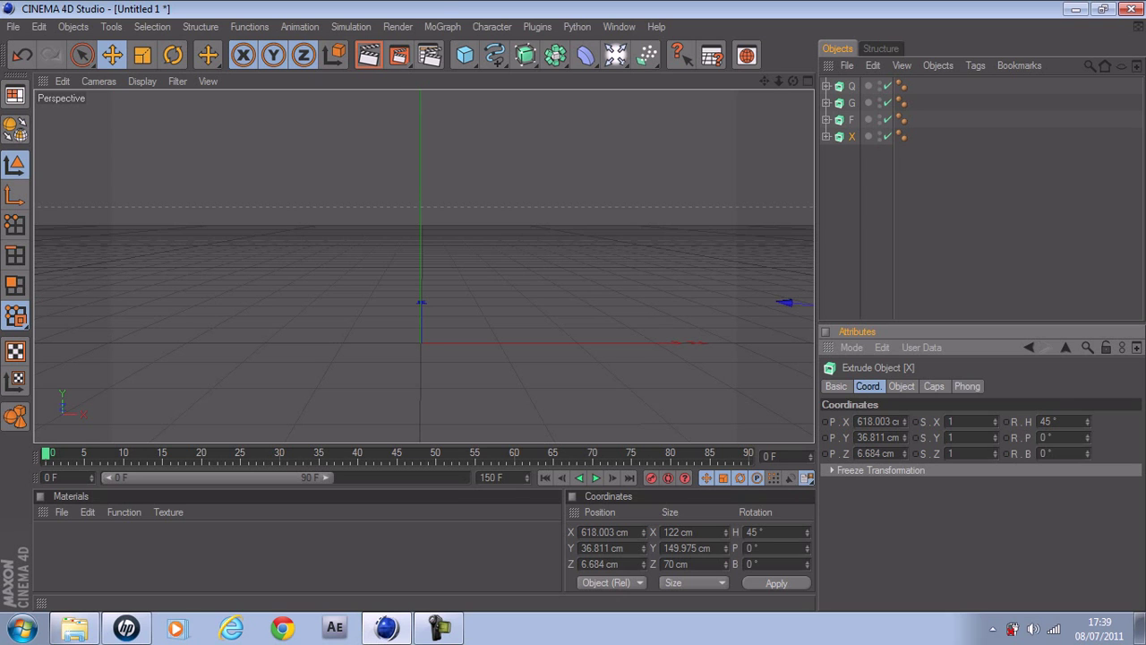
click(651, 477)
- At frame 67, move the X towards the F to about X 171 cm, and set its Z position to 0 cm
drag(45, 454, 475, 454)
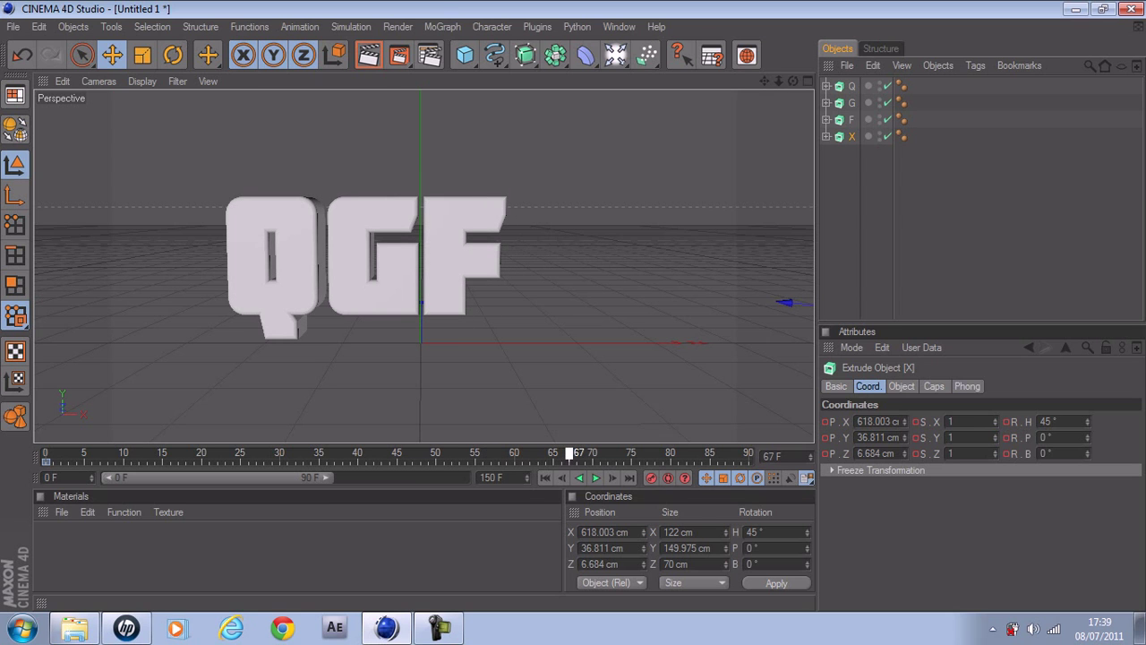
drag(785, 303, 763, 299)
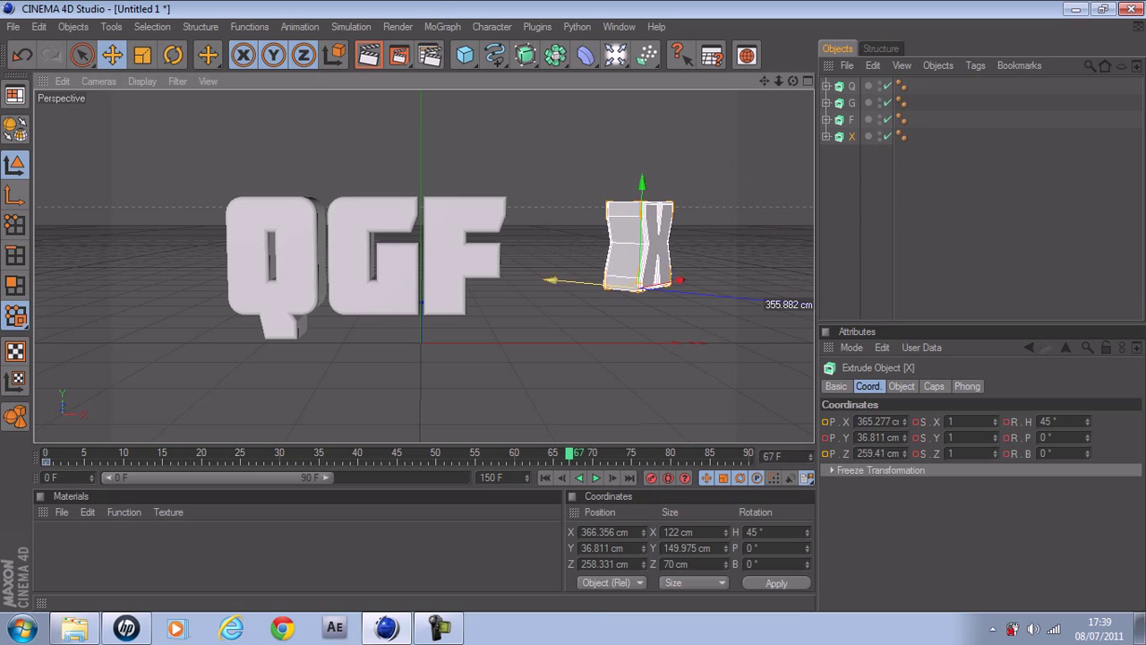
drag(549, 280, 580, 282)
drag(708, 281, 601, 311)
drag(470, 307, 534, 320)
double_click(875, 453)
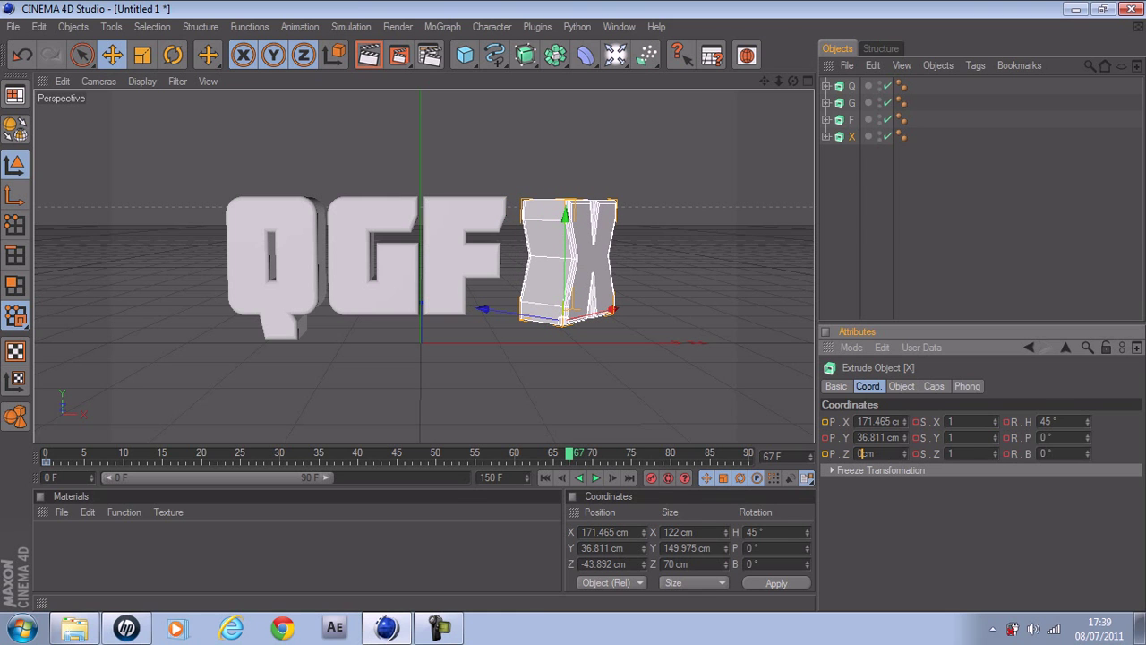
text(0)
key(Return)
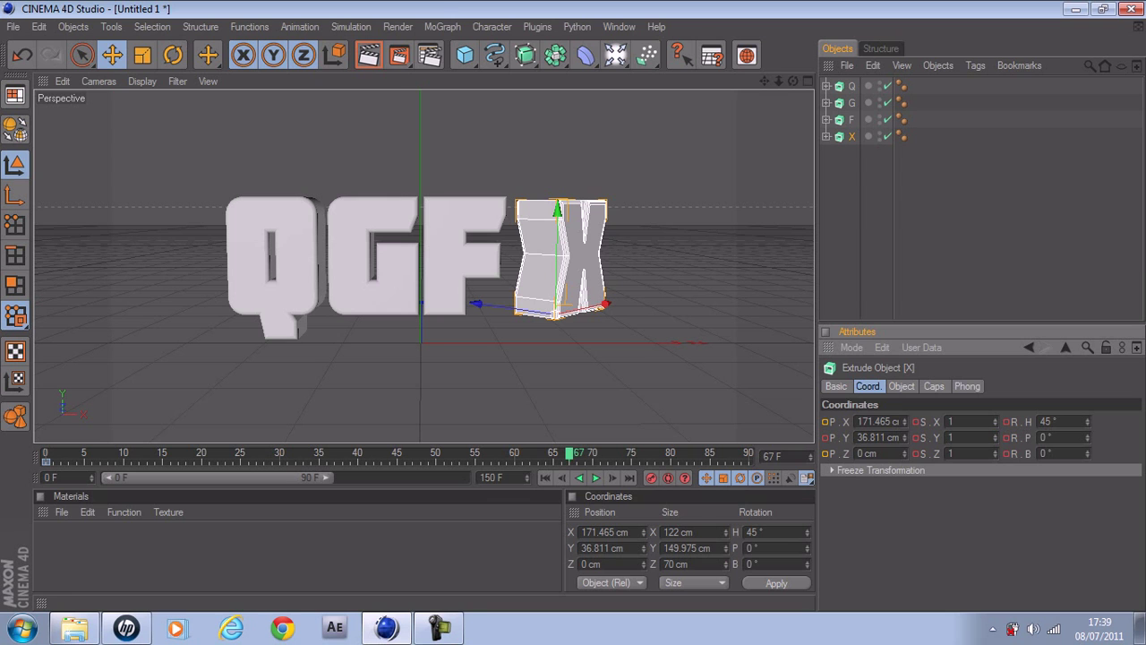
- Set the X's heading to 0° and fit it against the F at about X 111 cm, Y 39 cm, Z -10 cm
text(0)
key(Return)
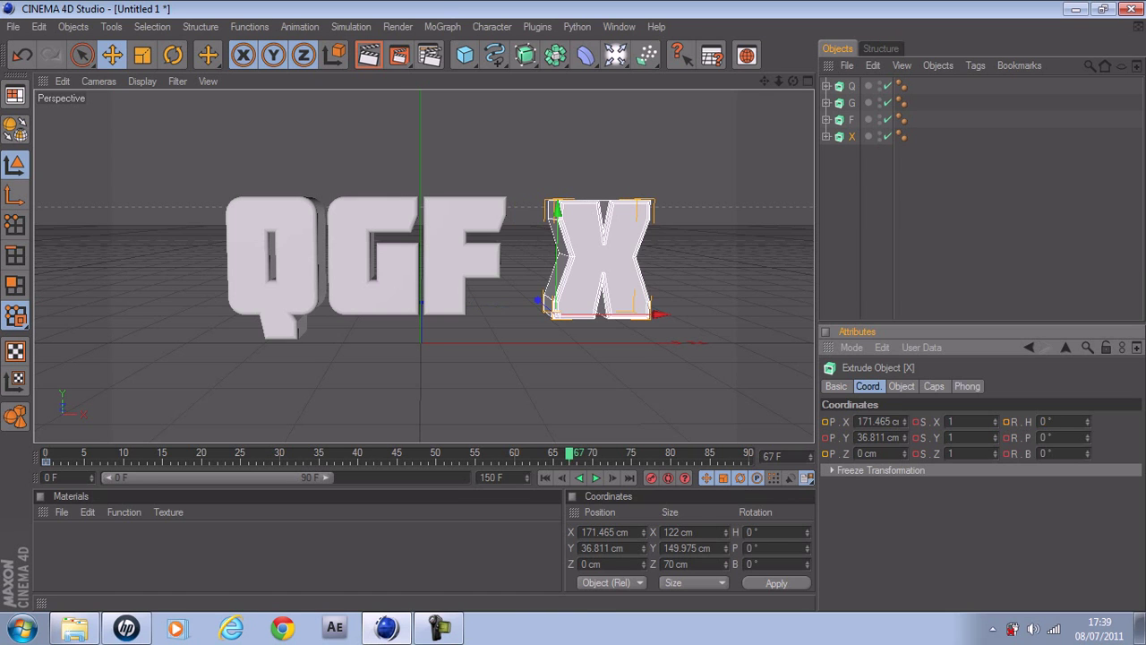
drag(538, 299, 541, 302)
drag(595, 269, 555, 268)
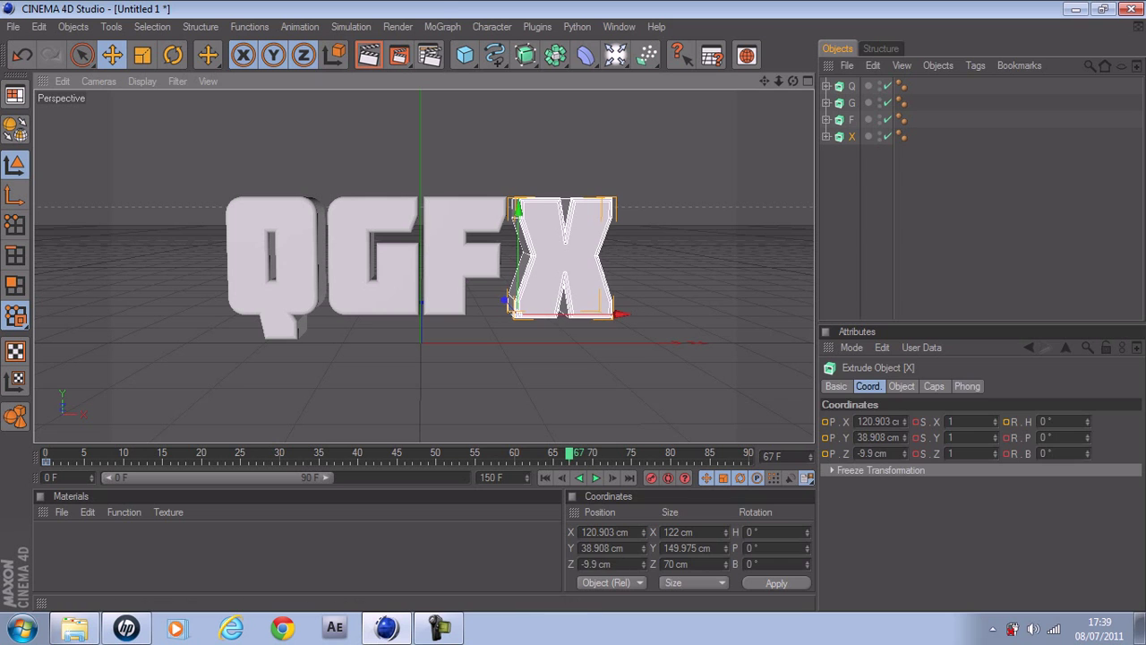
click(913, 219)
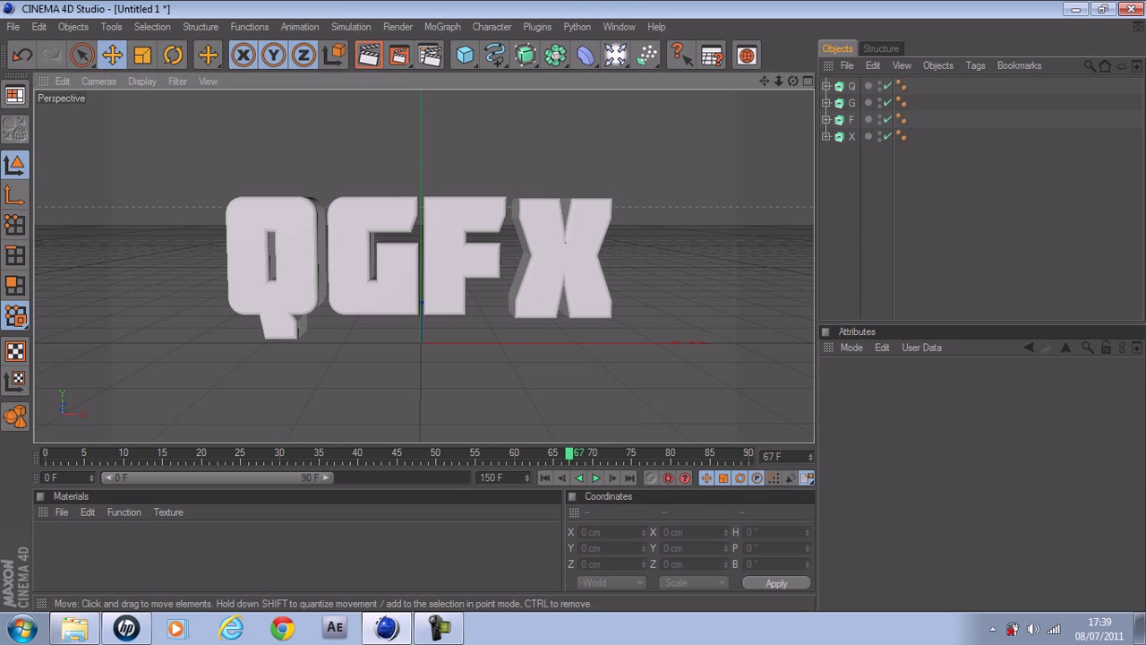
click(577, 268)
drag(621, 315, 613, 315)
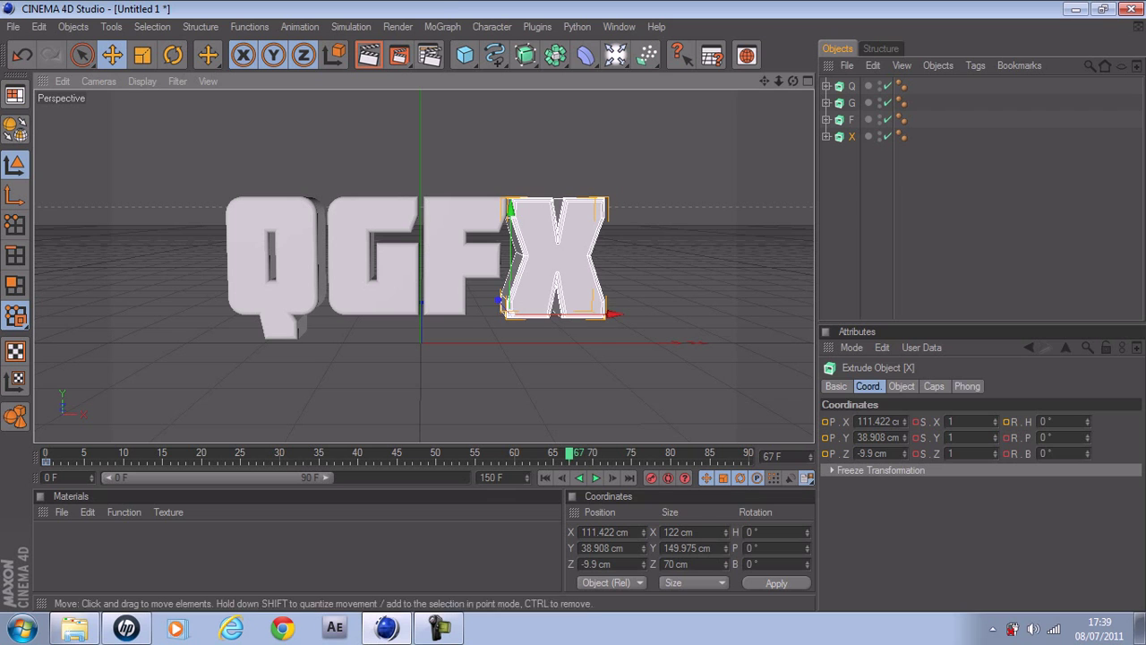
click(913, 219)
click(851, 137)
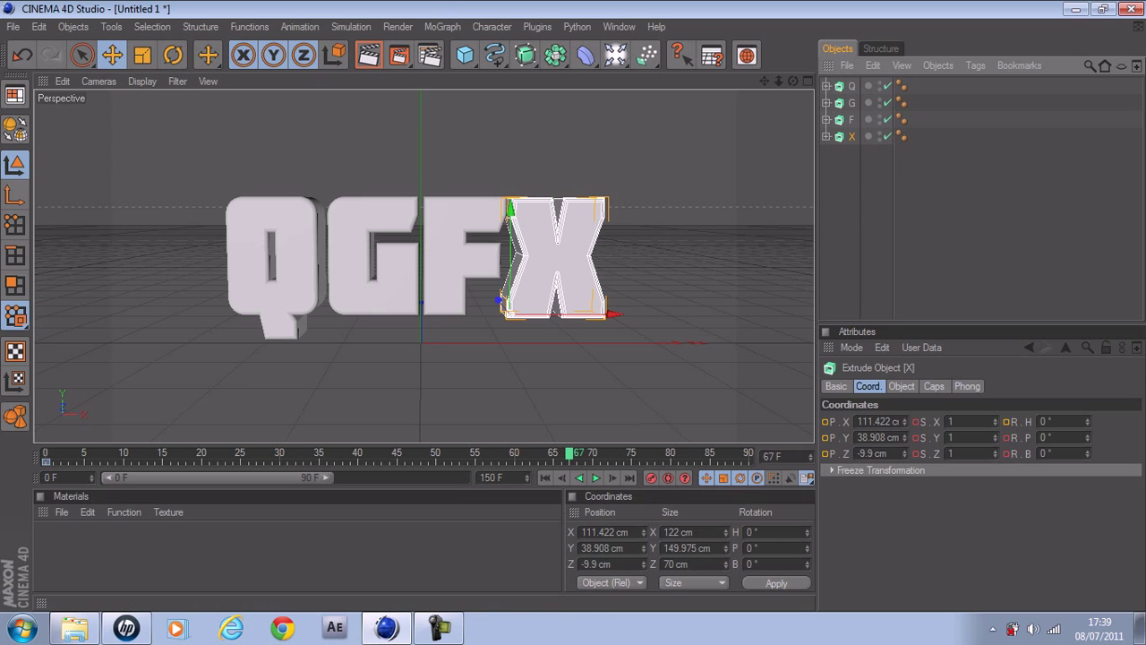
- At frame 66, bring the X back into view at about X 182 cm, Z -148 cm, and set its heading to 0°
mouse_move(569, 453)
mouse_down()
mouse_move(162, 454)
mouse_move(552, 454)
mouse_up()
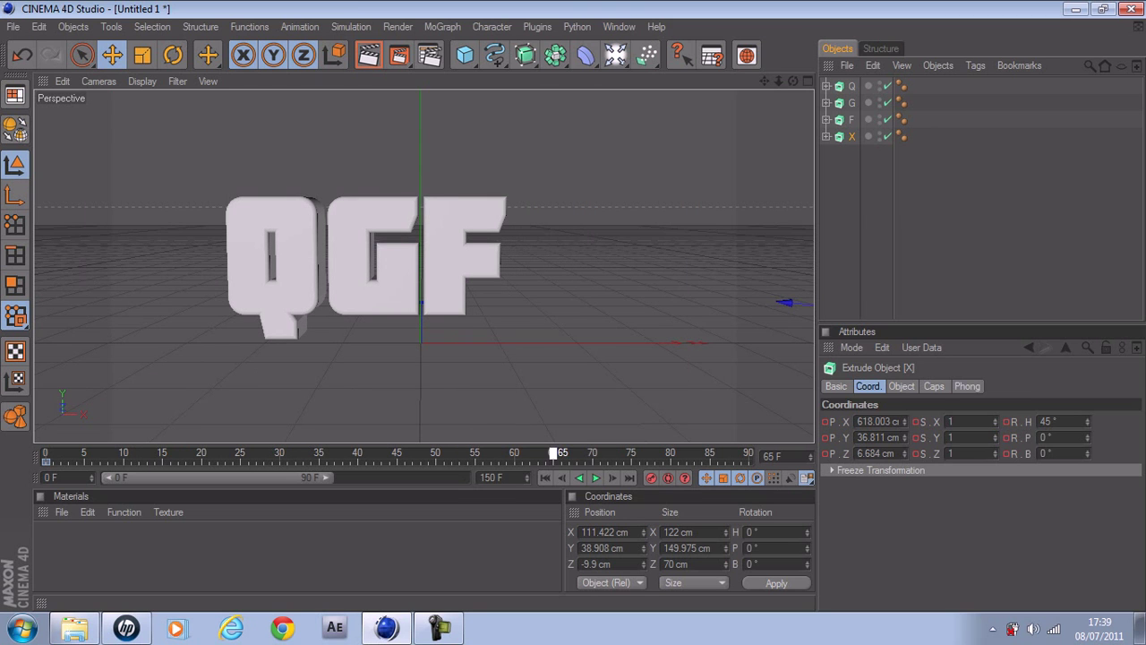
drag(785, 301, 637, 288)
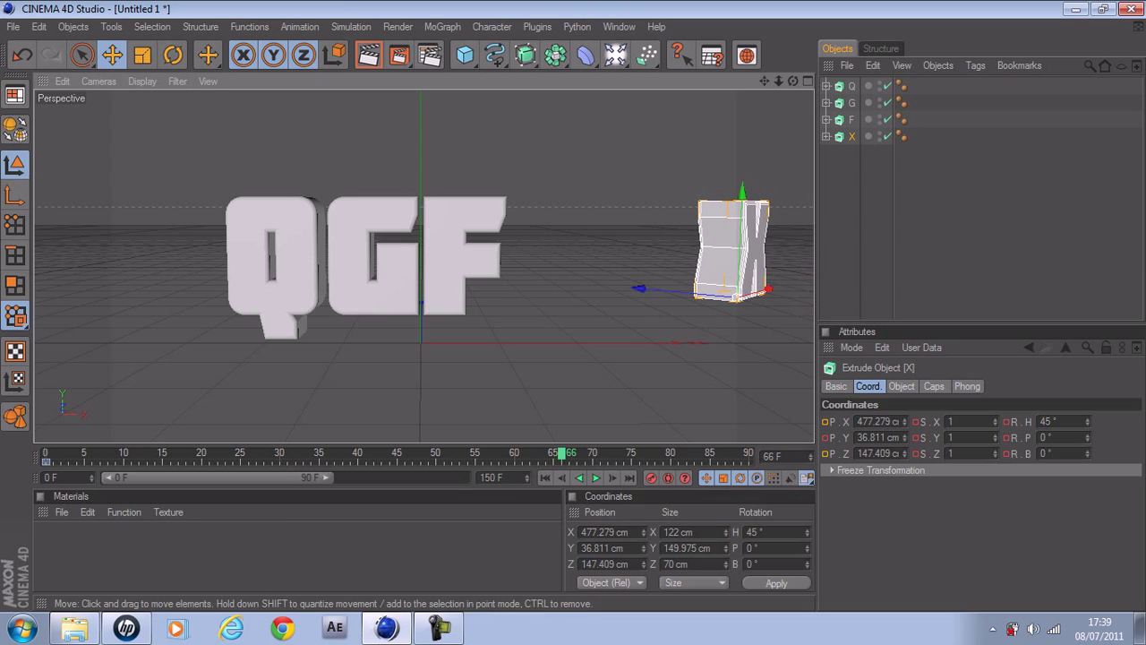
drag(767, 290, 635, 327)
drag(506, 327, 511, 325)
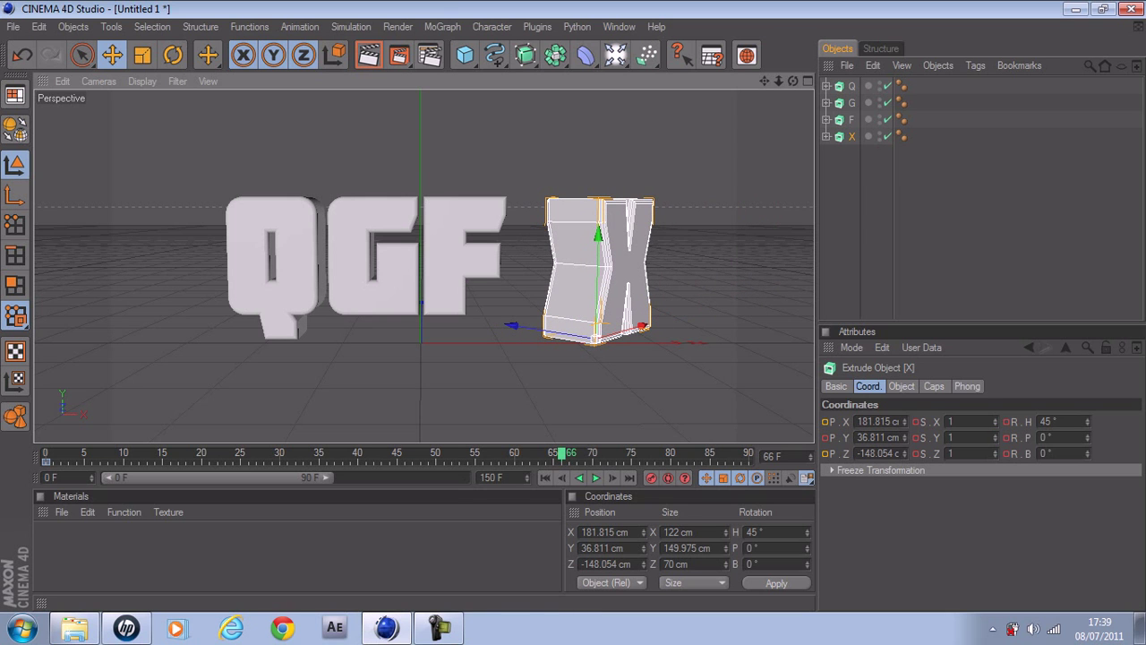
drag(1059, 421, 1041, 421)
text(0)
key(Return)
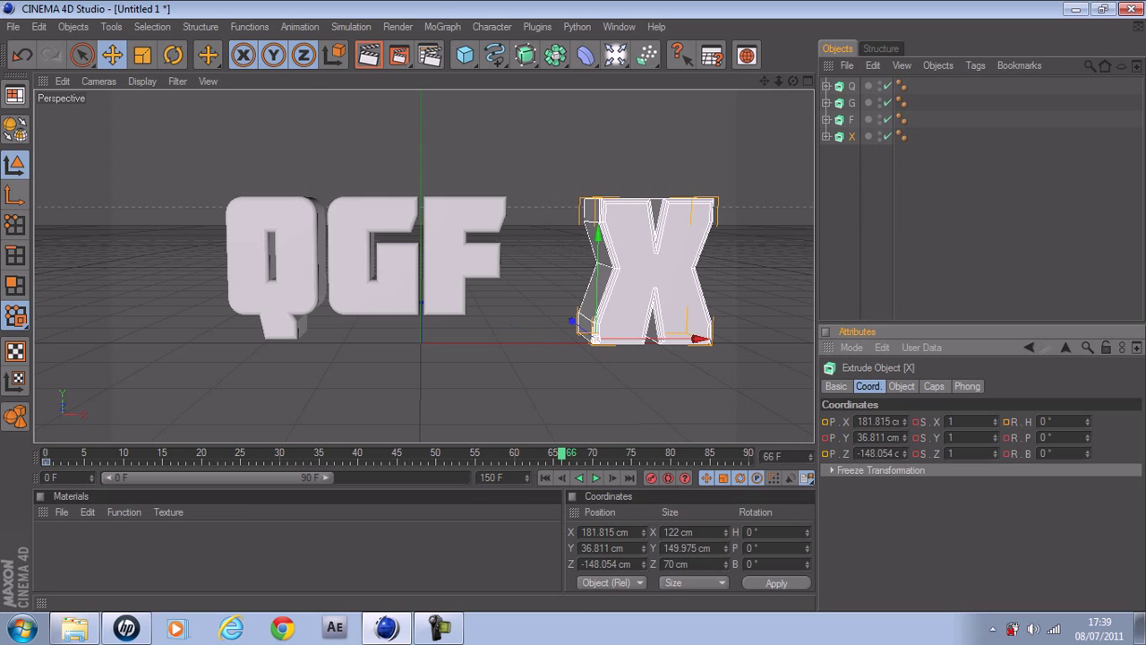
- Align the X with the F at about X 107 cm, Y 42 cm, Z -24 cm, and record a keyframe at frame 66
drag(571, 320, 624, 326)
click(684, 305)
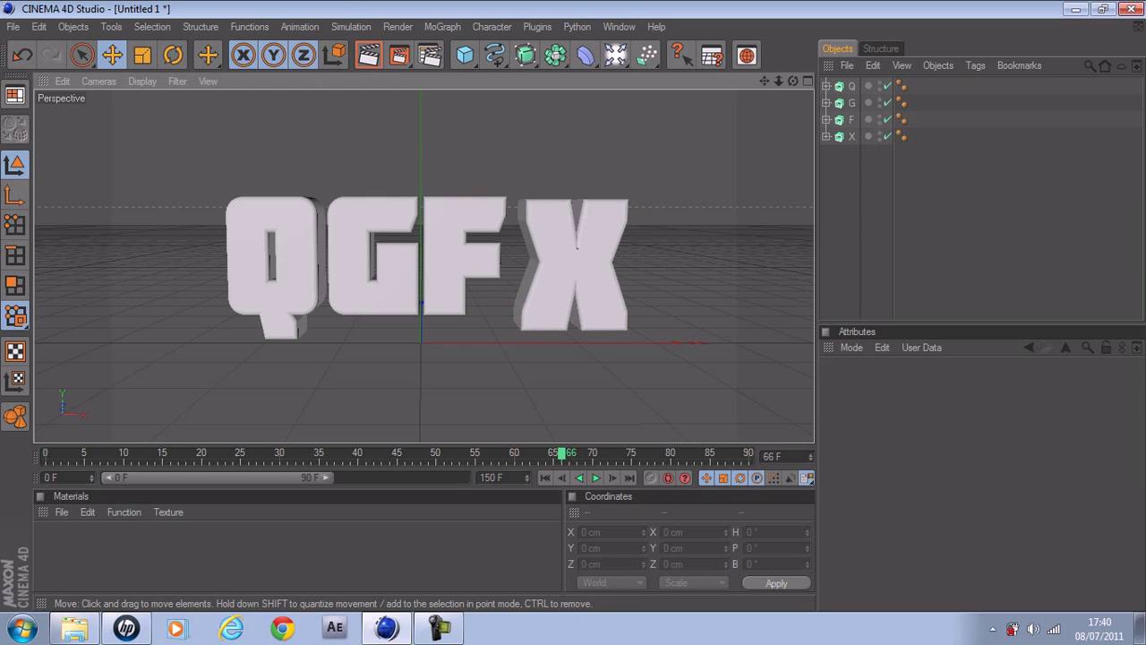
click(575, 273)
drag(510, 313, 504, 302)
drag(622, 318, 612, 318)
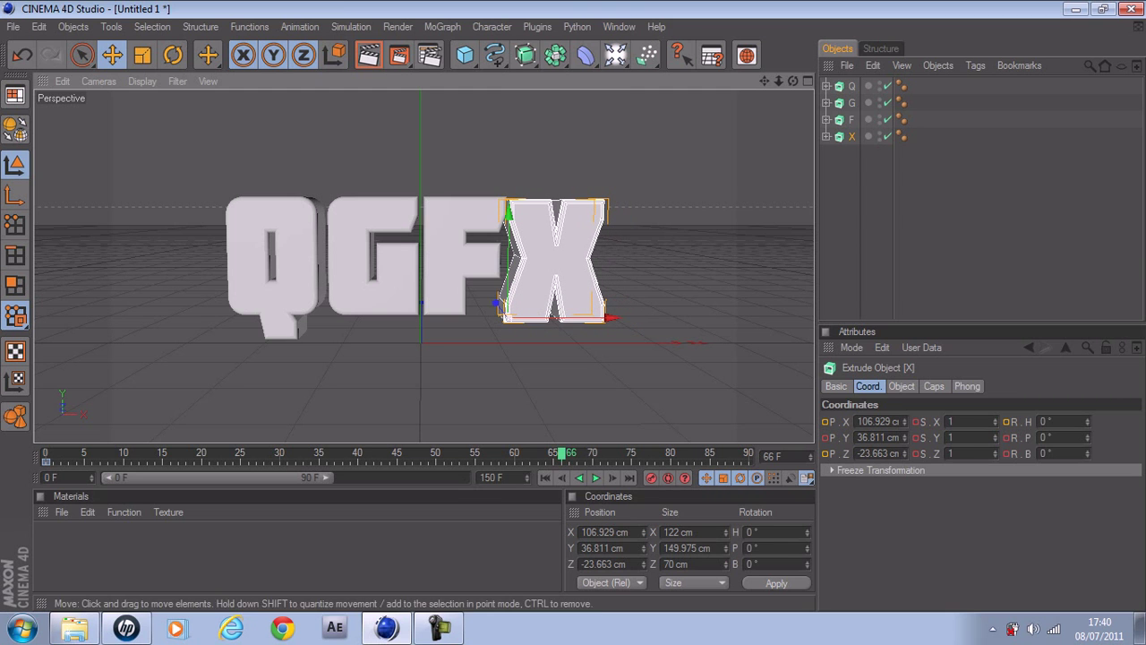
drag(509, 213, 509, 209)
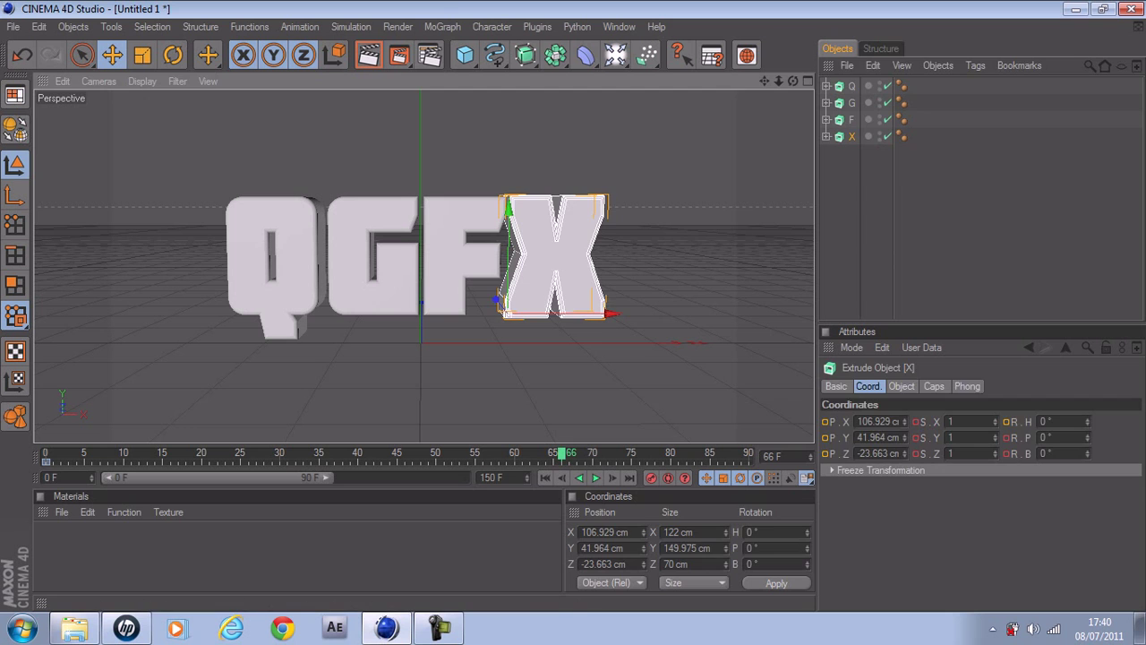
key(ctrl+shift+a)
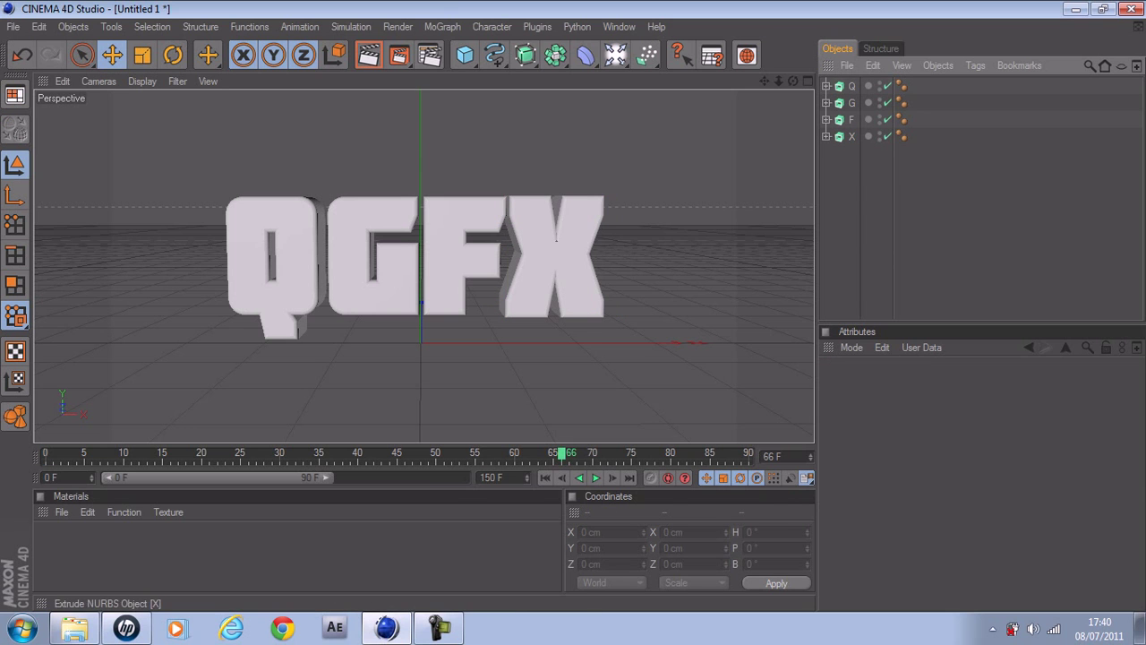
click(556, 240)
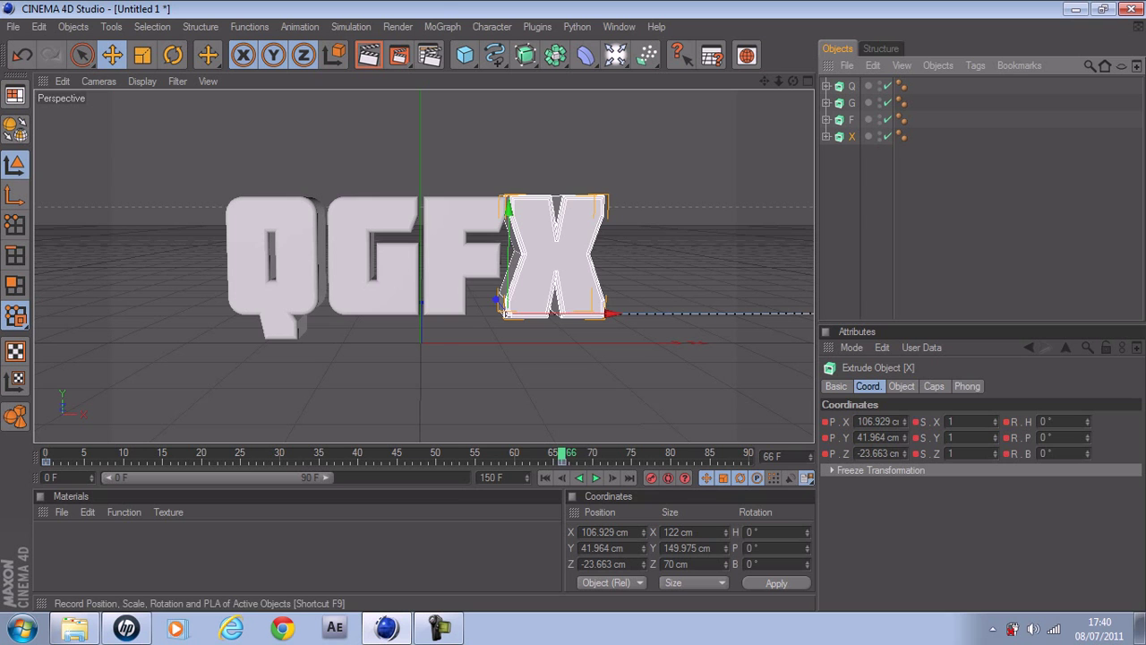
- Play the animation from the first frame to review how the four letters fly into place
click(545, 477)
click(596, 477)
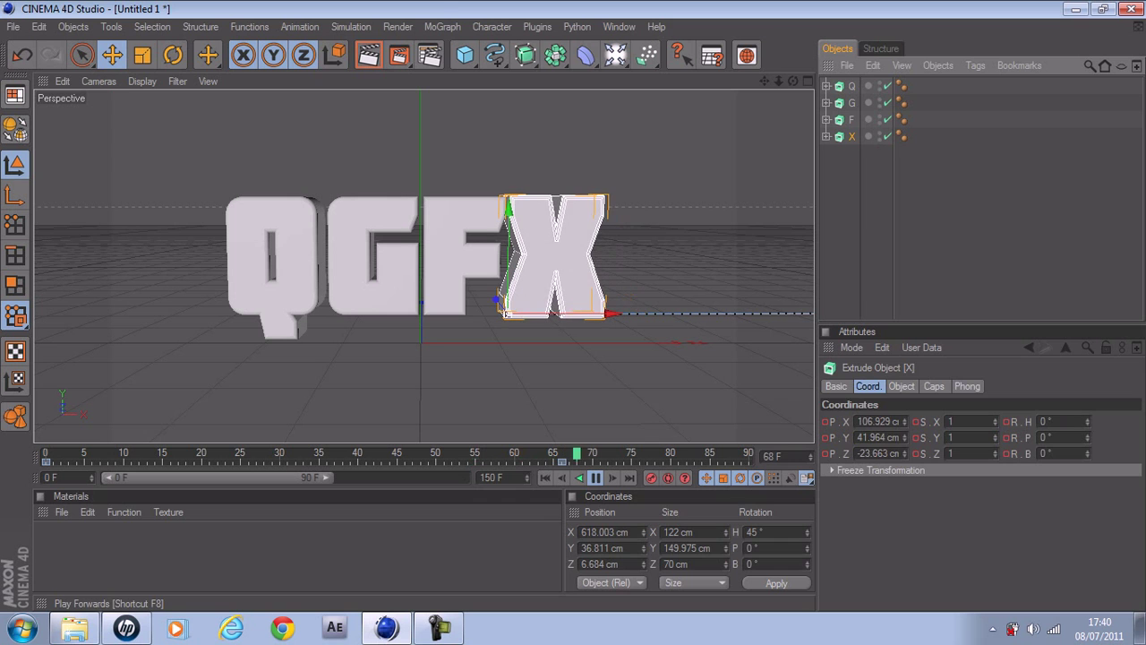
click(947, 226)
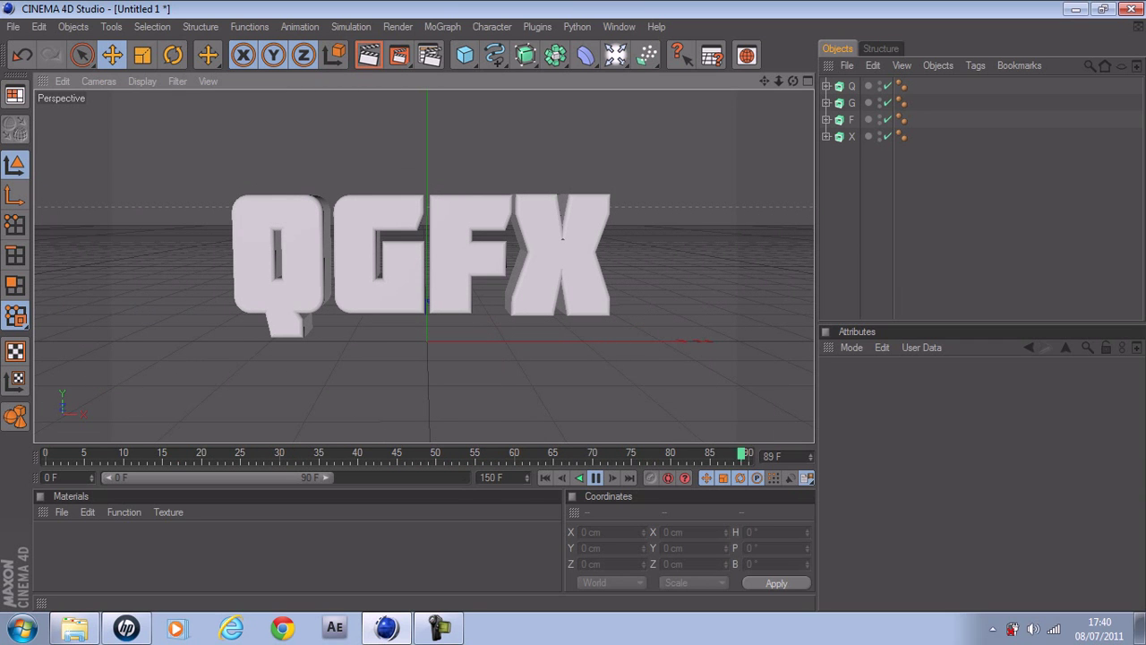
click(596, 478)
- Create two new materials and set the colour of Mat to bright blue (R 0, G 195, B 255)
double_click(295, 553)
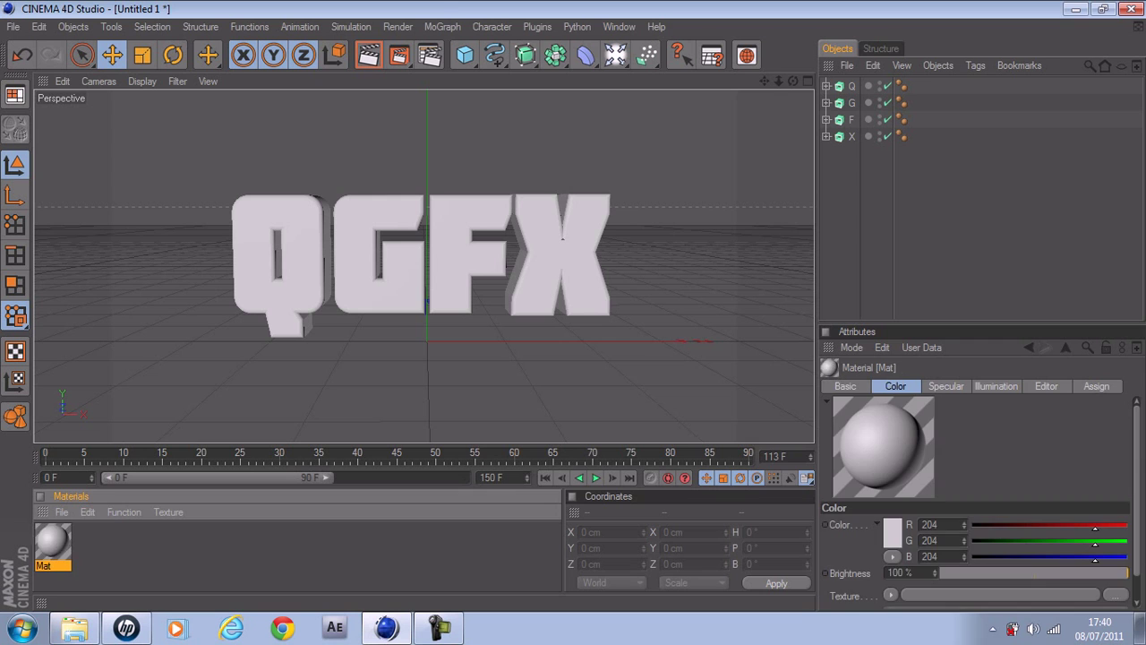
double_click(295, 553)
double_click(93, 541)
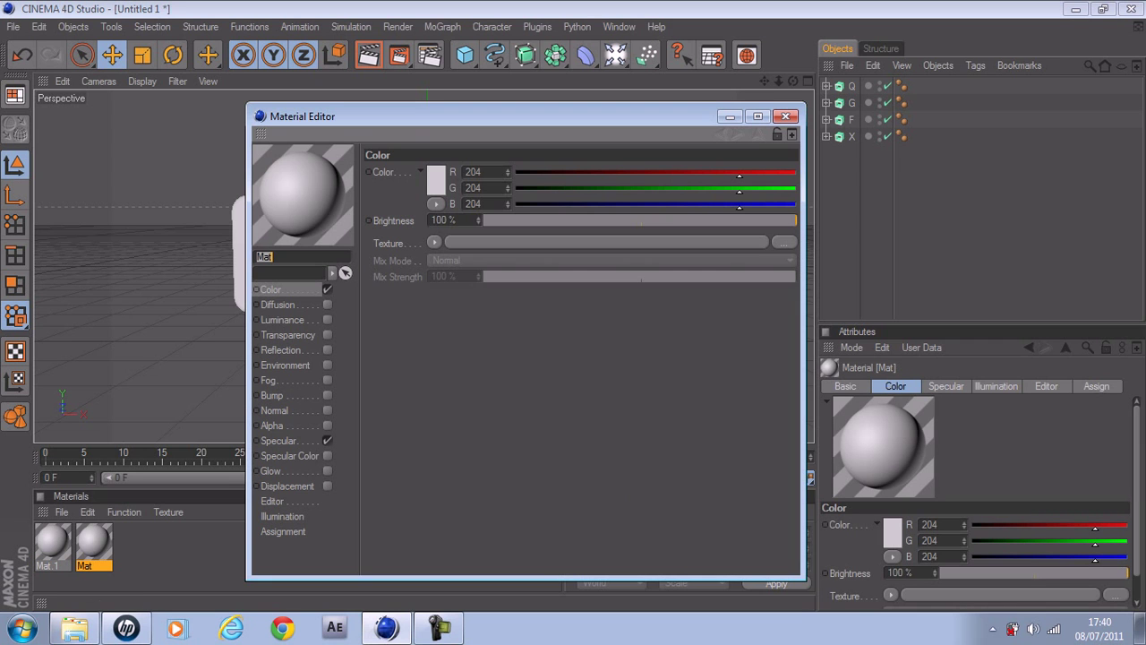
click(436, 179)
drag(497, 120, 480, 120)
click(446, 129)
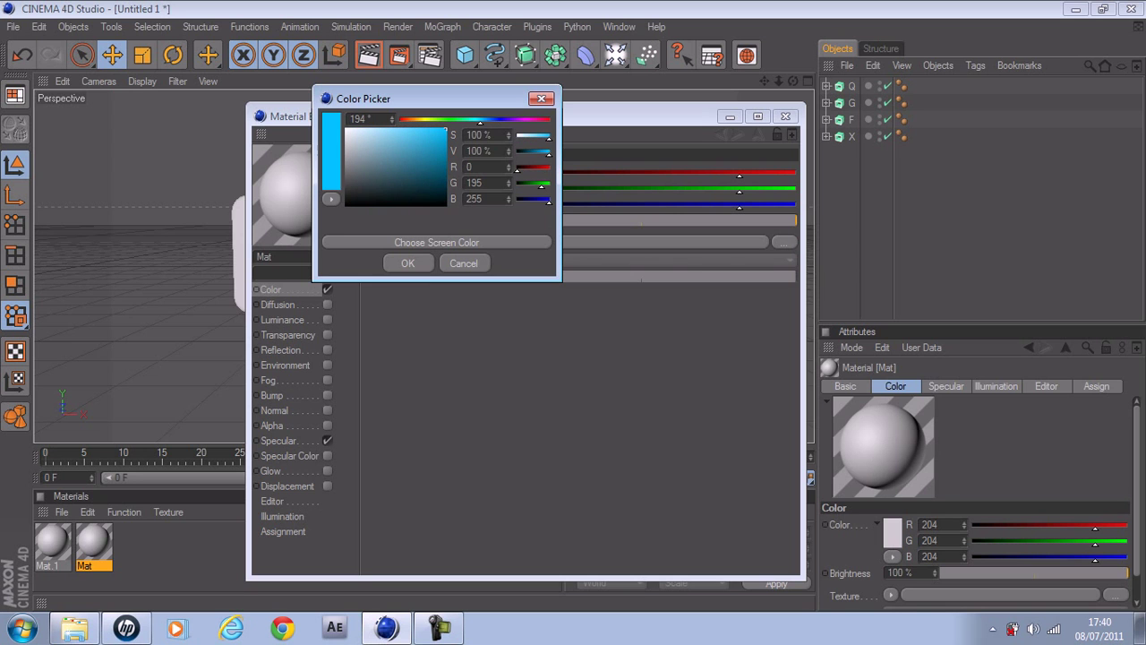
click(409, 264)
- Enable reflection on the blue material at 50% brightness with a Fresnel texture, and disable its specular channel
click(327, 350)
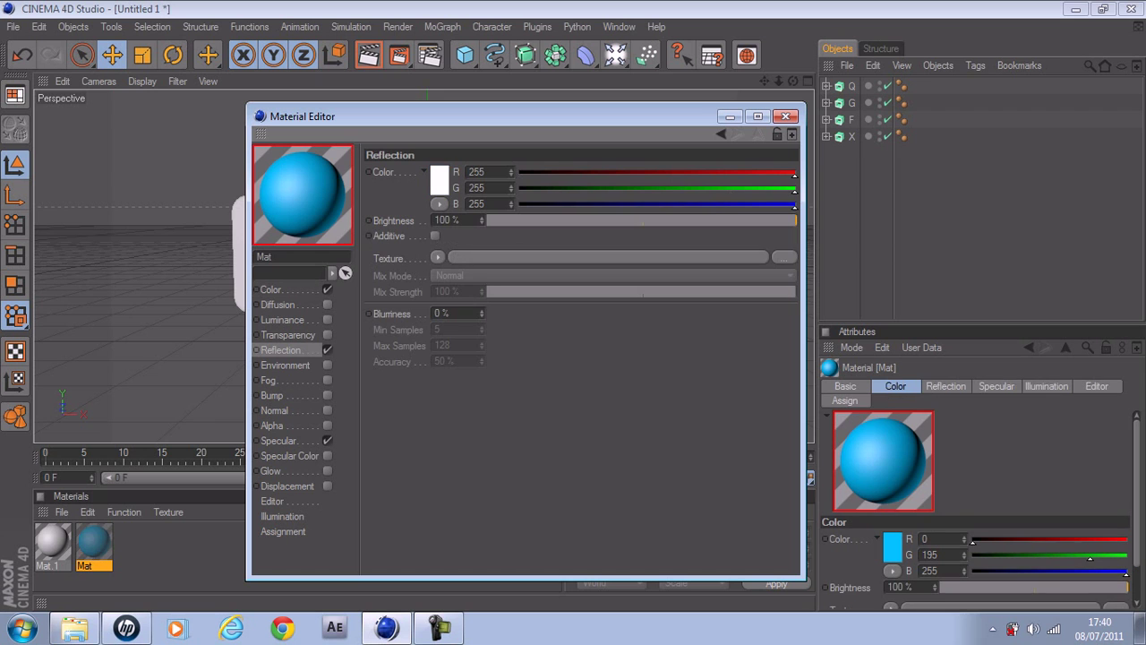
click(642, 220)
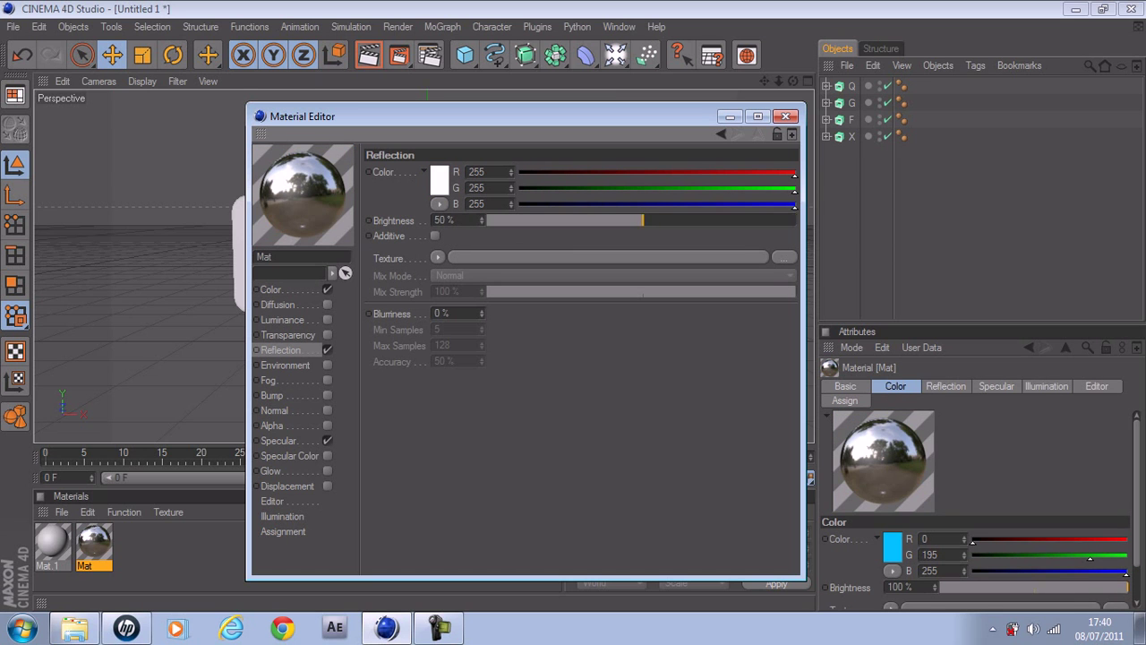
click(437, 257)
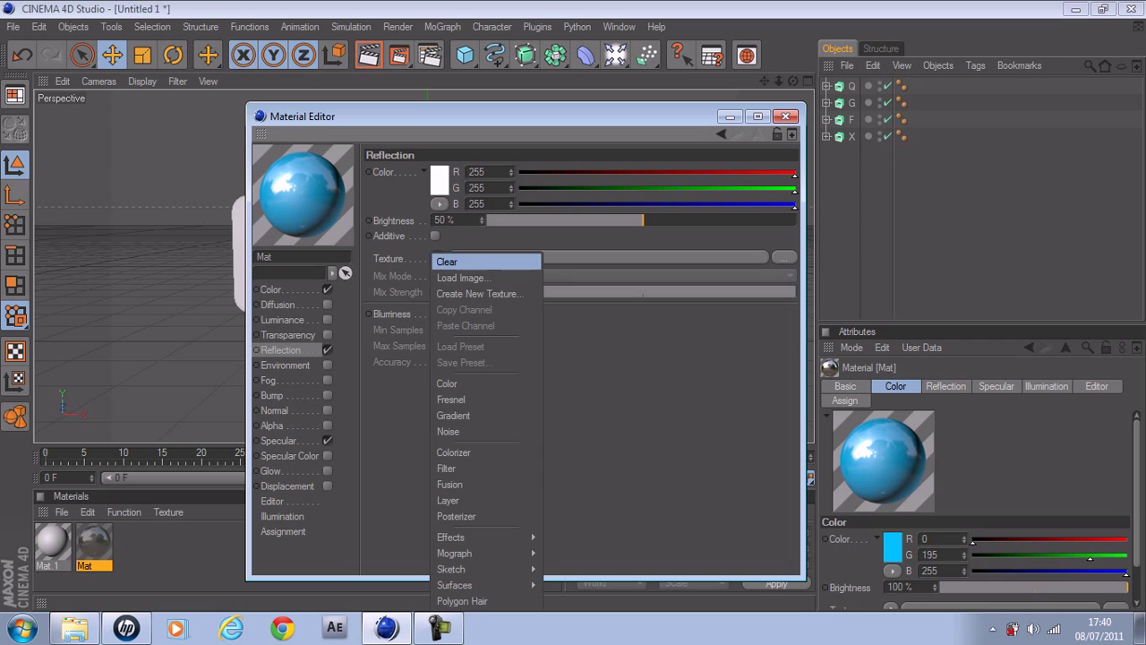
click(466, 415)
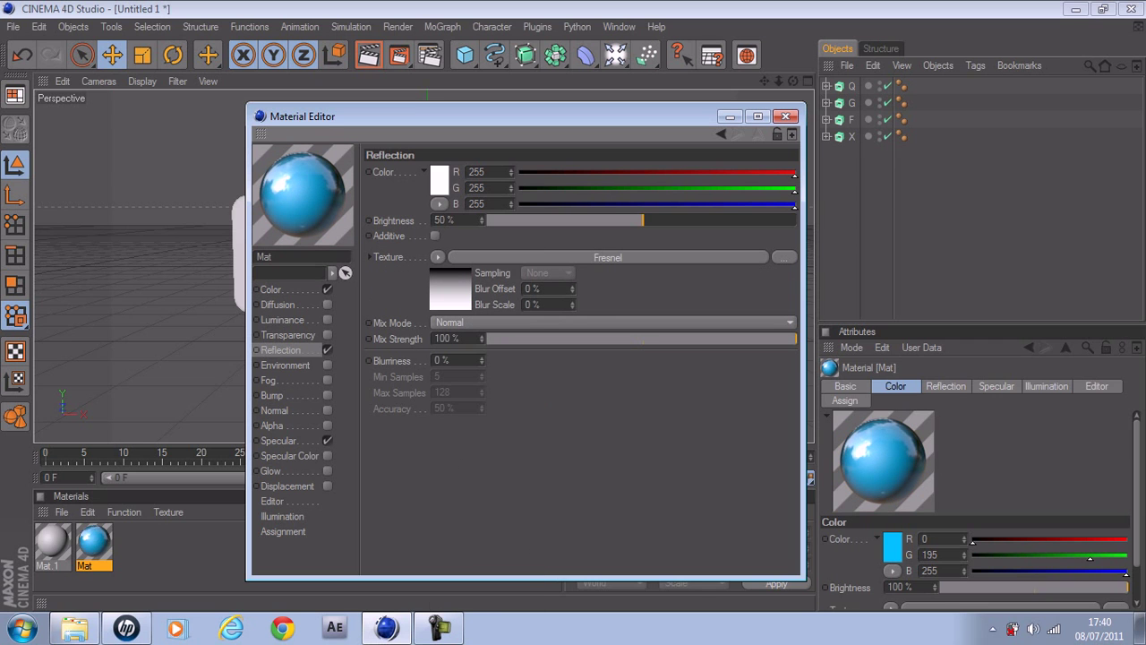
click(327, 440)
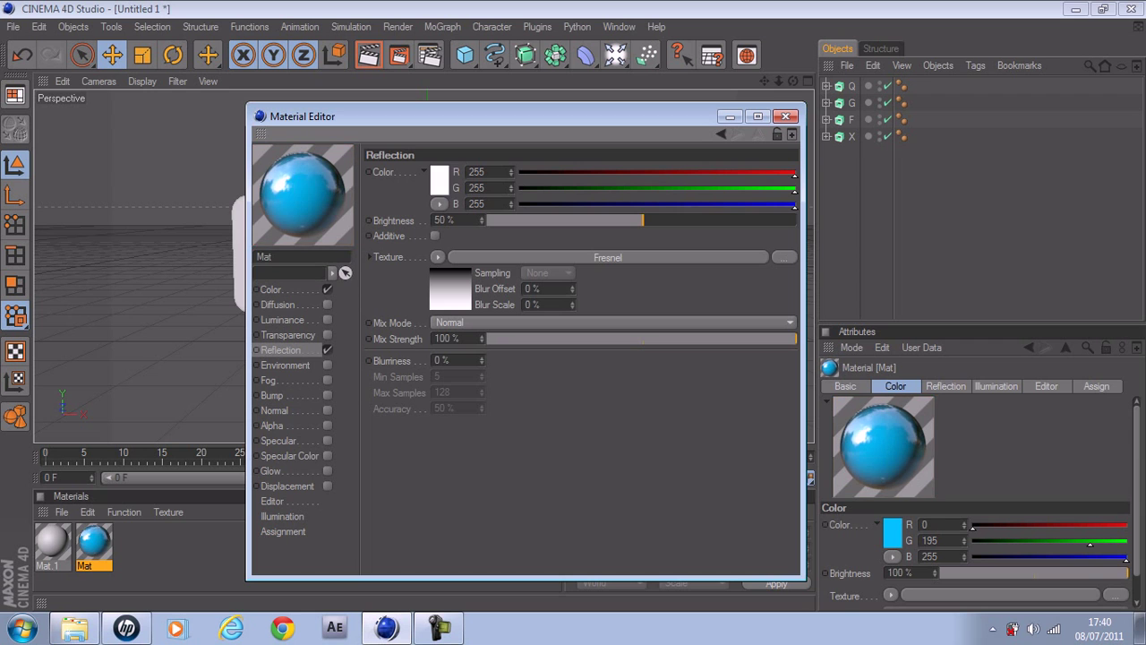
click(784, 116)
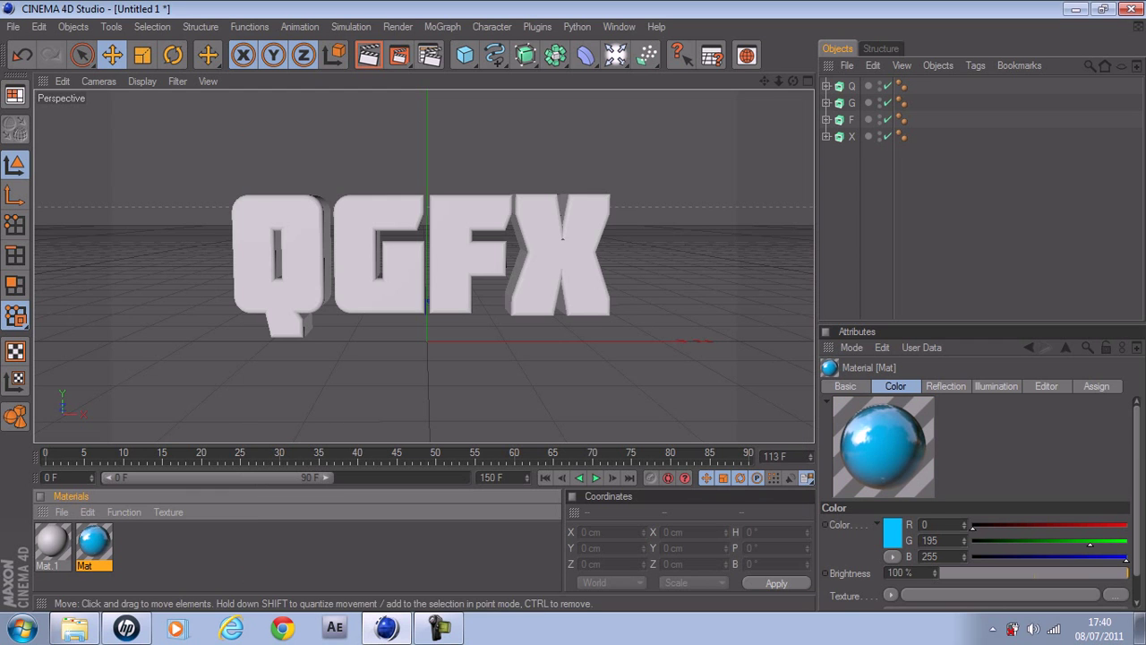
- Set the colour of the grey material Mat.1 to black (R 0, G 0, B 0)
double_click(51, 542)
click(271, 290)
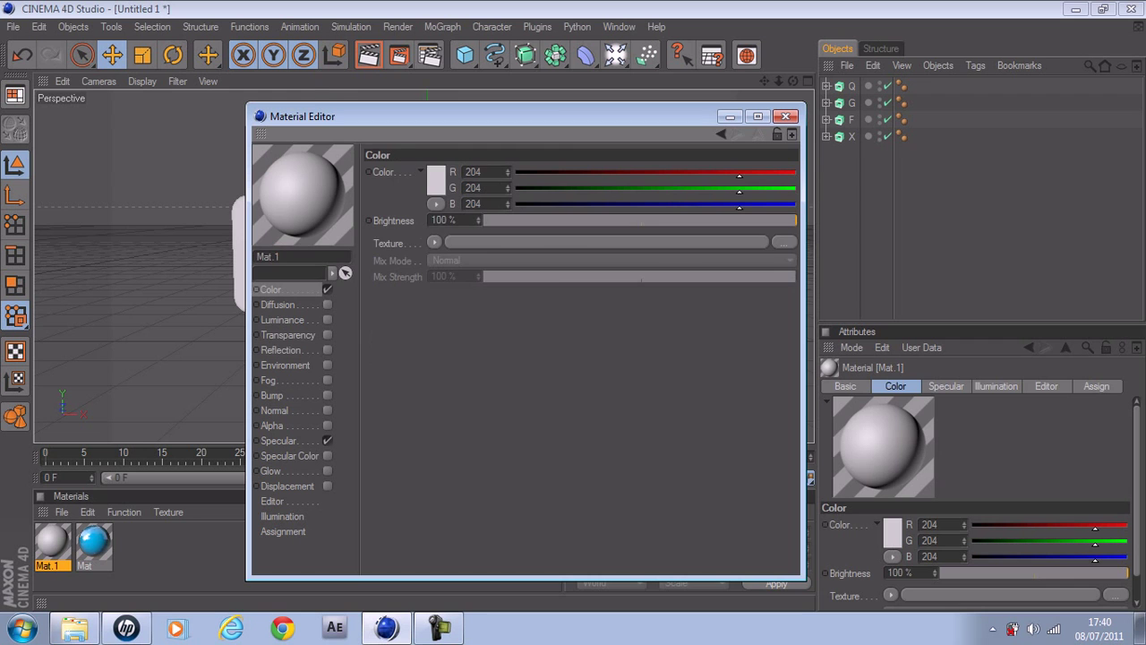
click(436, 179)
click(349, 201)
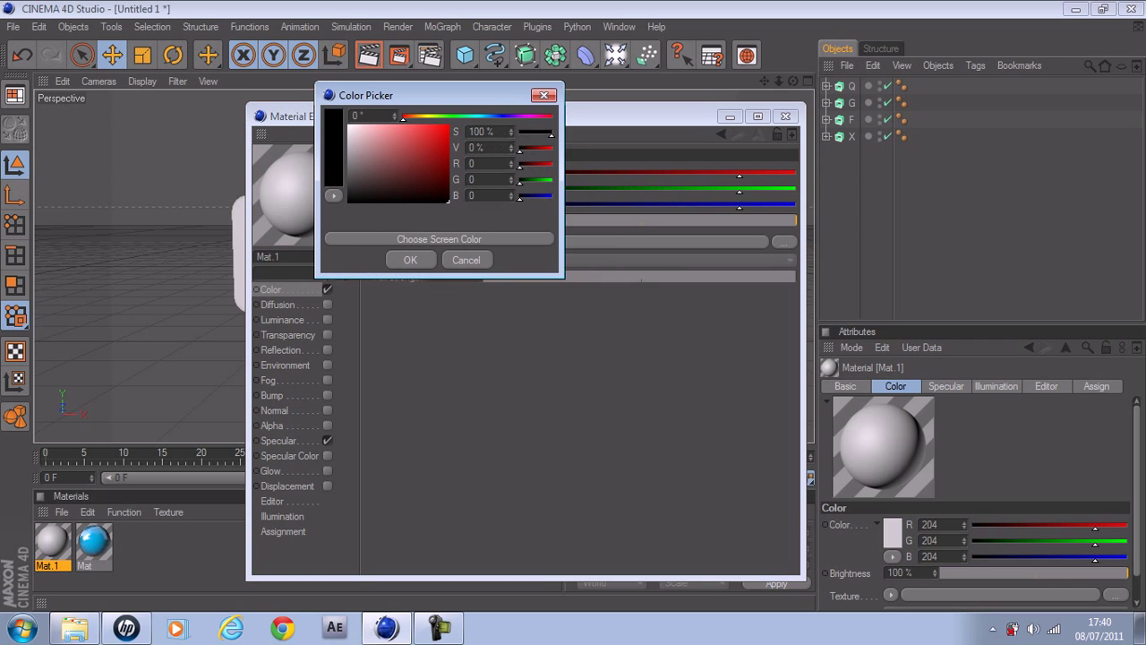
click(410, 260)
- Enable reflection on the black material at 50% brightness and disable its specular channel
click(328, 350)
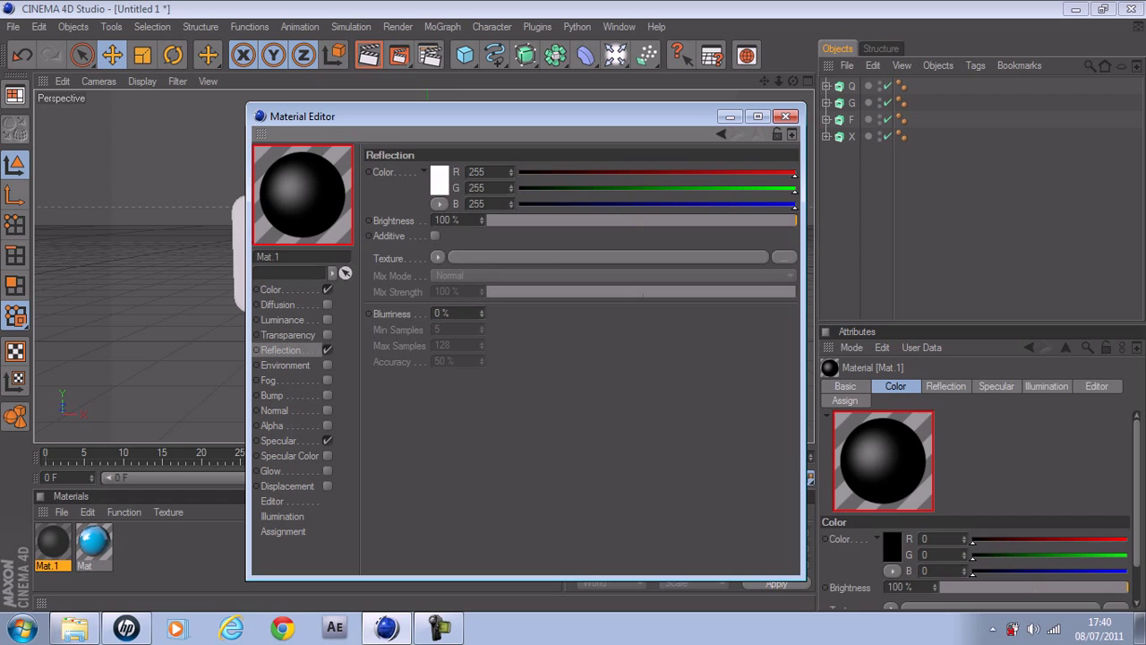
drag(645, 221, 639, 221)
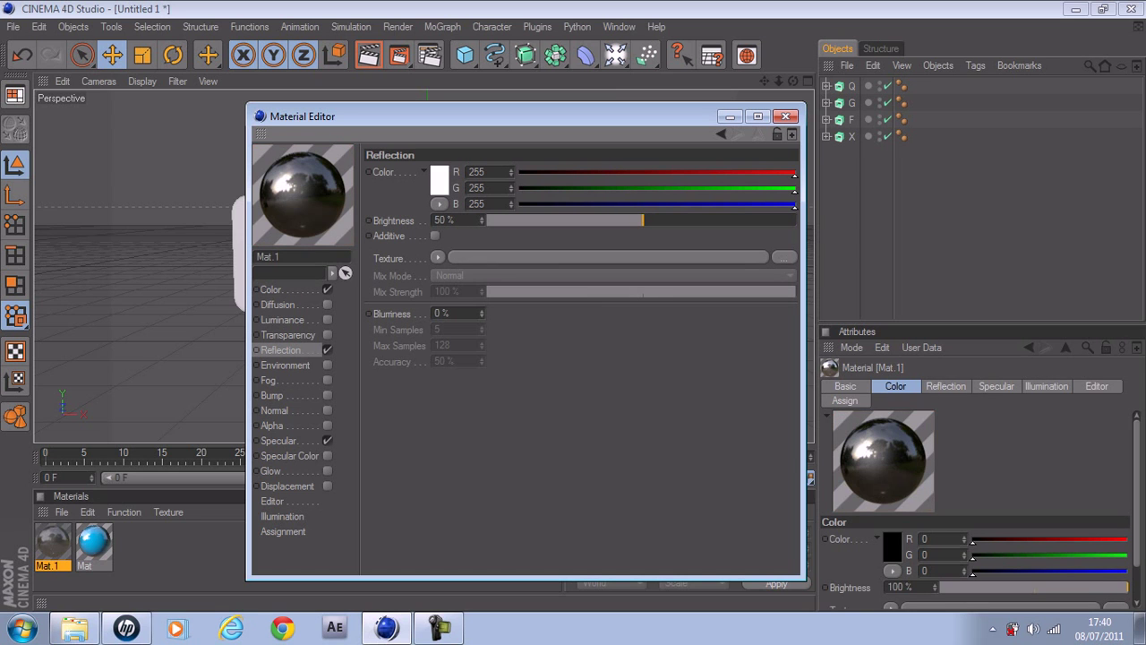
click(327, 440)
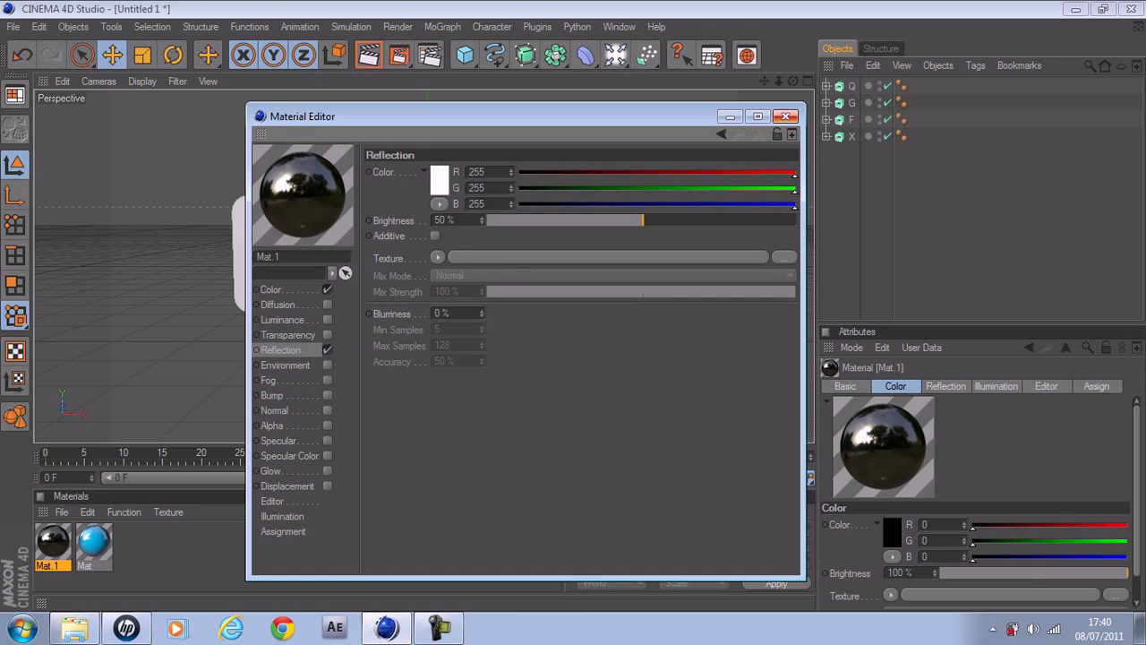
click(785, 116)
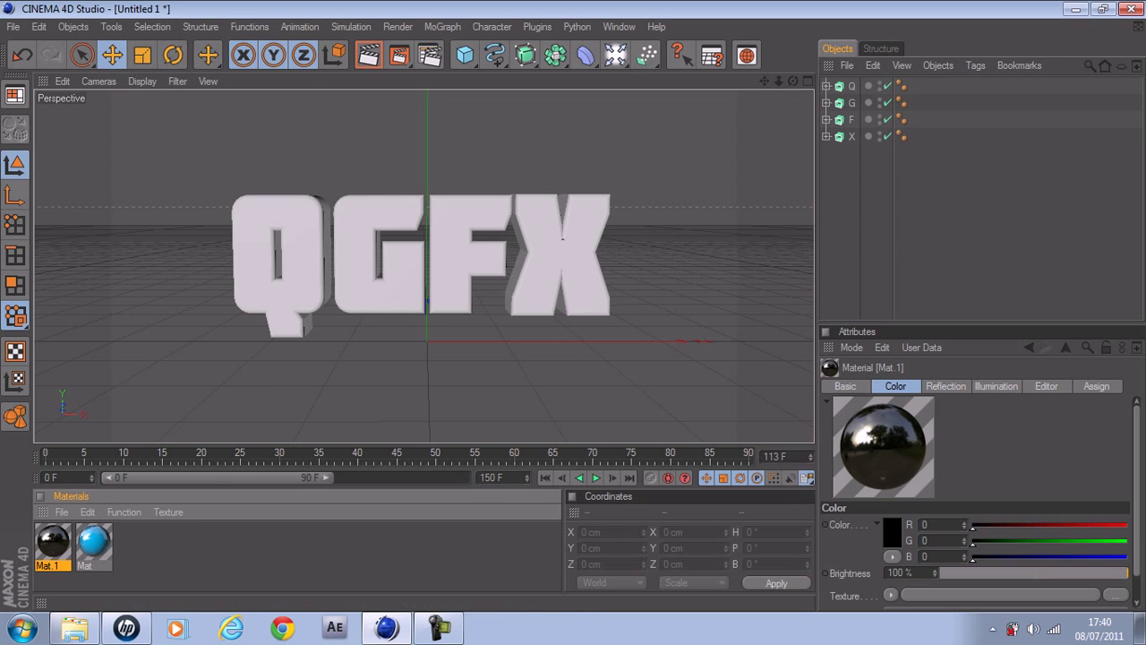
- Apply the blue and black materials to all four letters, and limit the X's black material to selection R1
drag(843, 165, 840, 79)
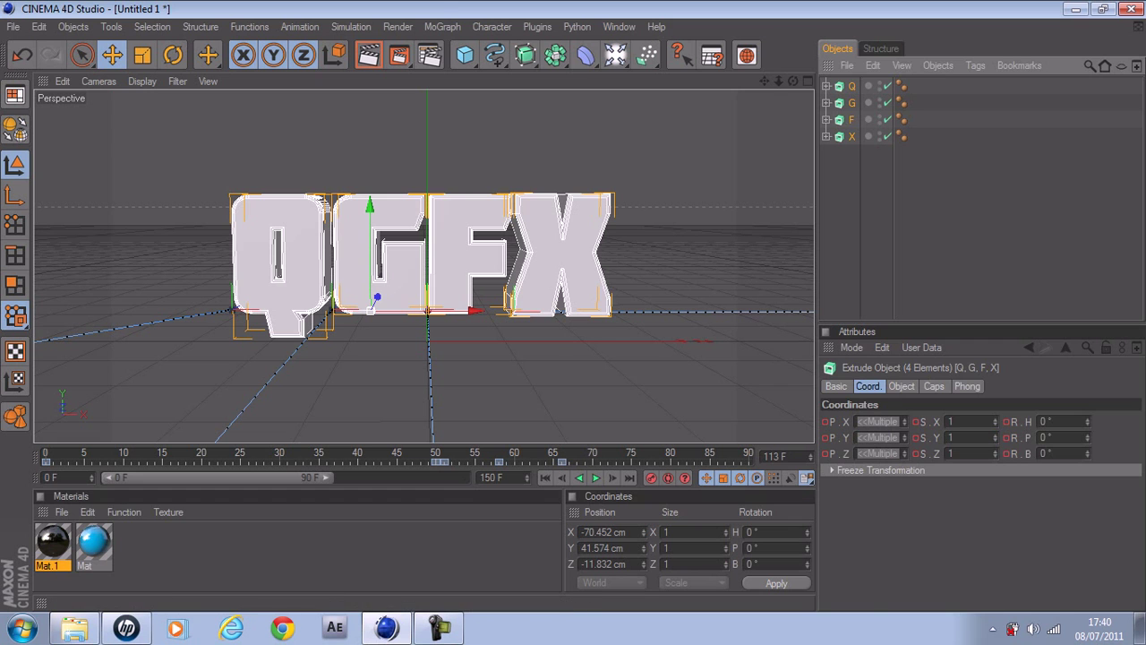
drag(94, 542, 851, 120)
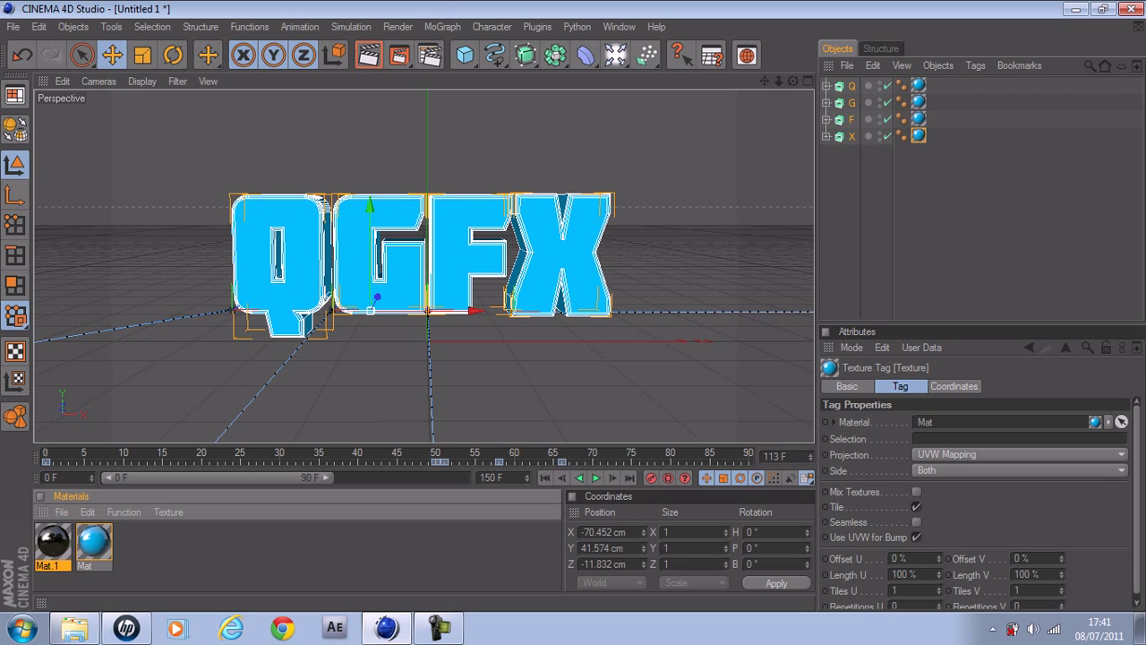
drag(52, 541, 851, 120)
click(958, 439)
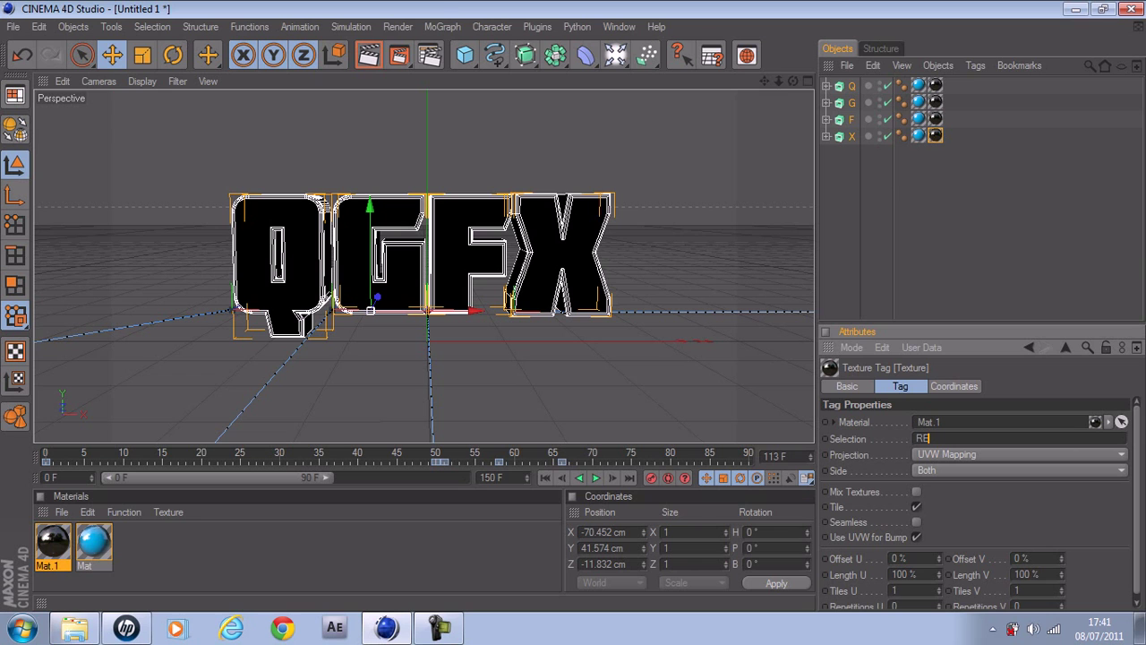
key(Return)
click(984, 228)
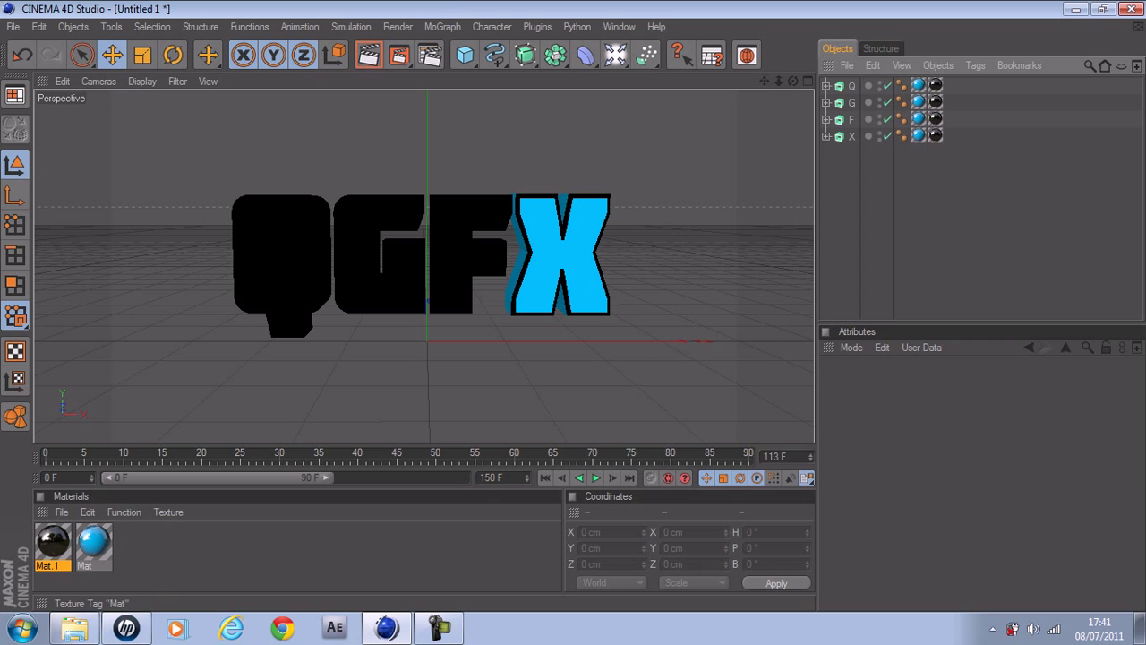
- Render a preview of the textured letters in the viewport
click(465, 54)
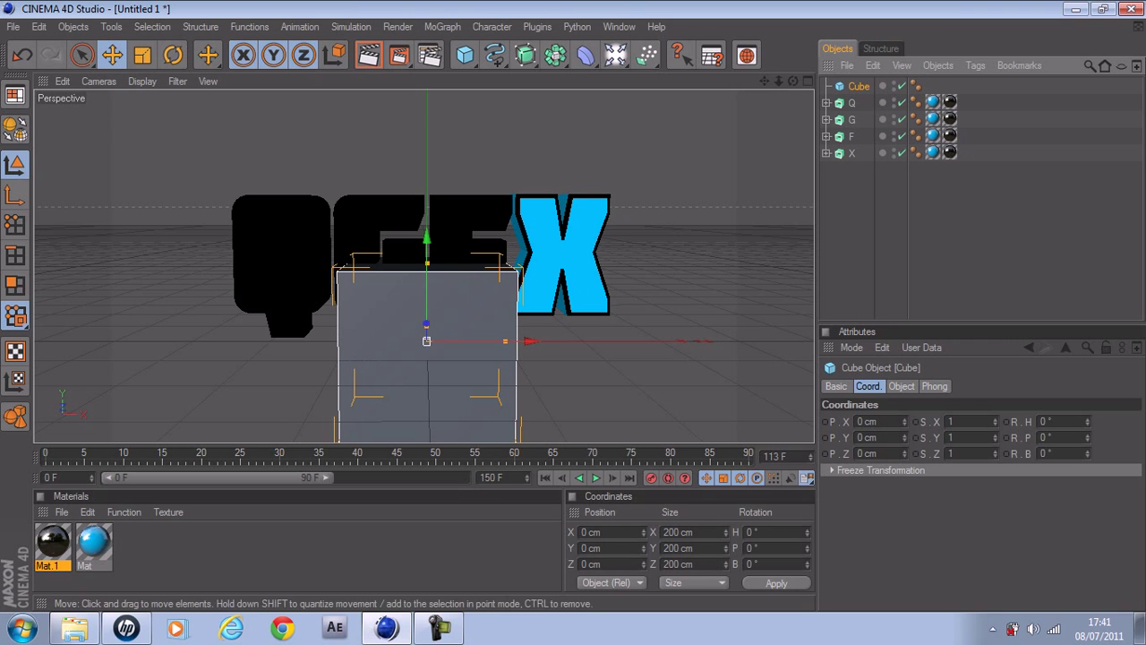
key(Delete)
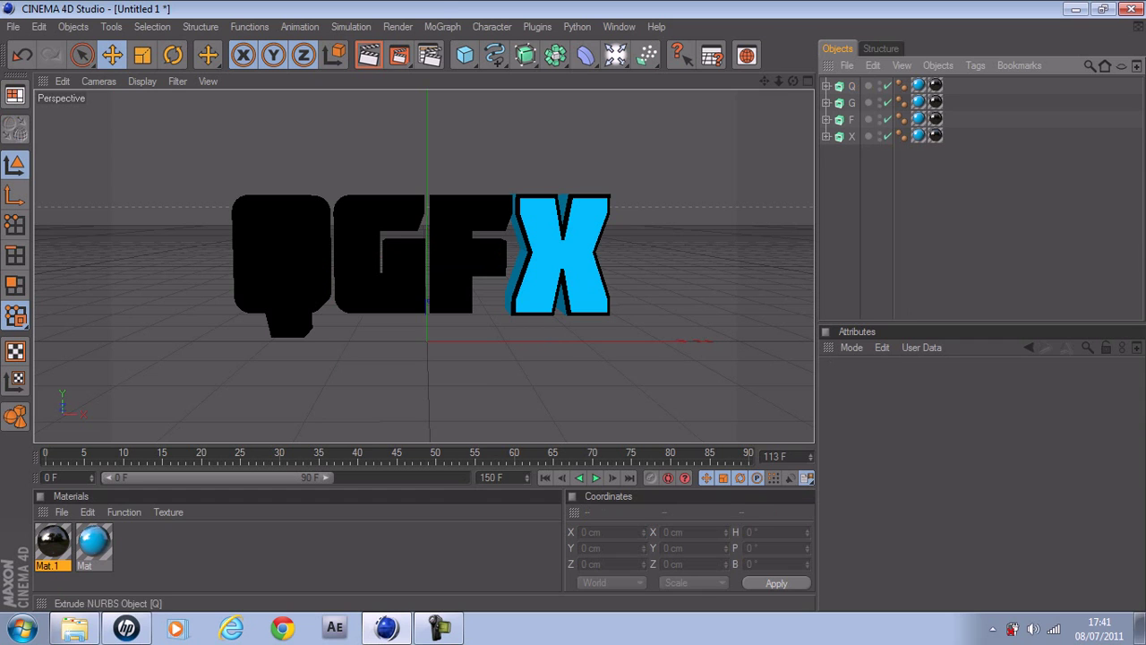
click(368, 54)
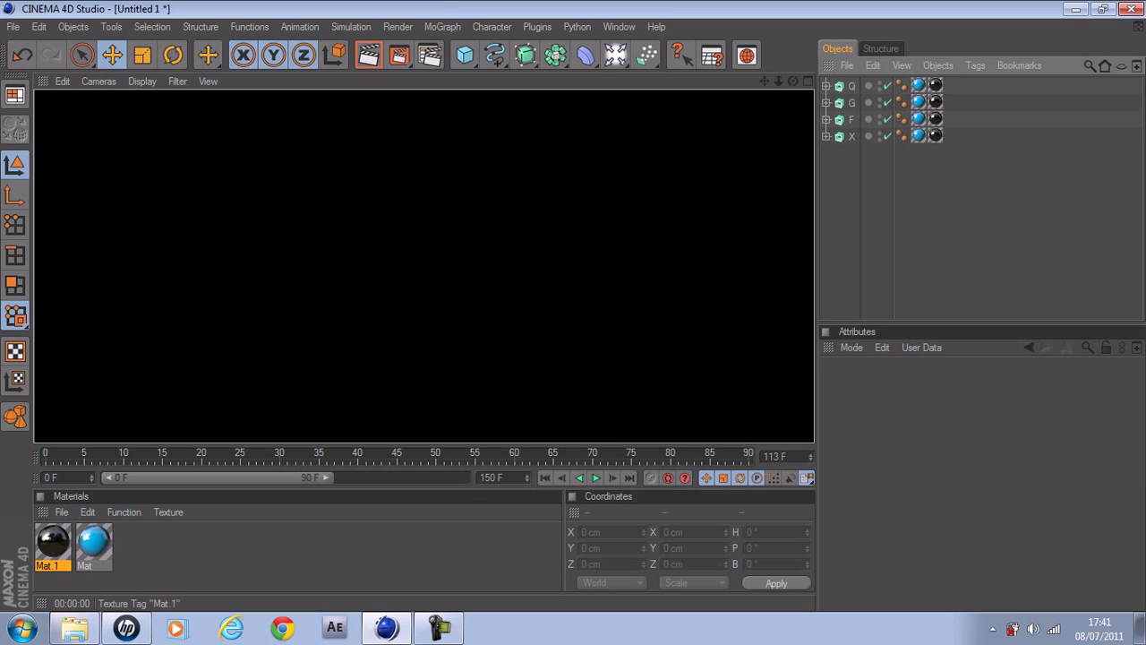
- Limit the black material on the Q, G and F to selection R1
click(935, 136)
click(935, 119)
click(935, 102)
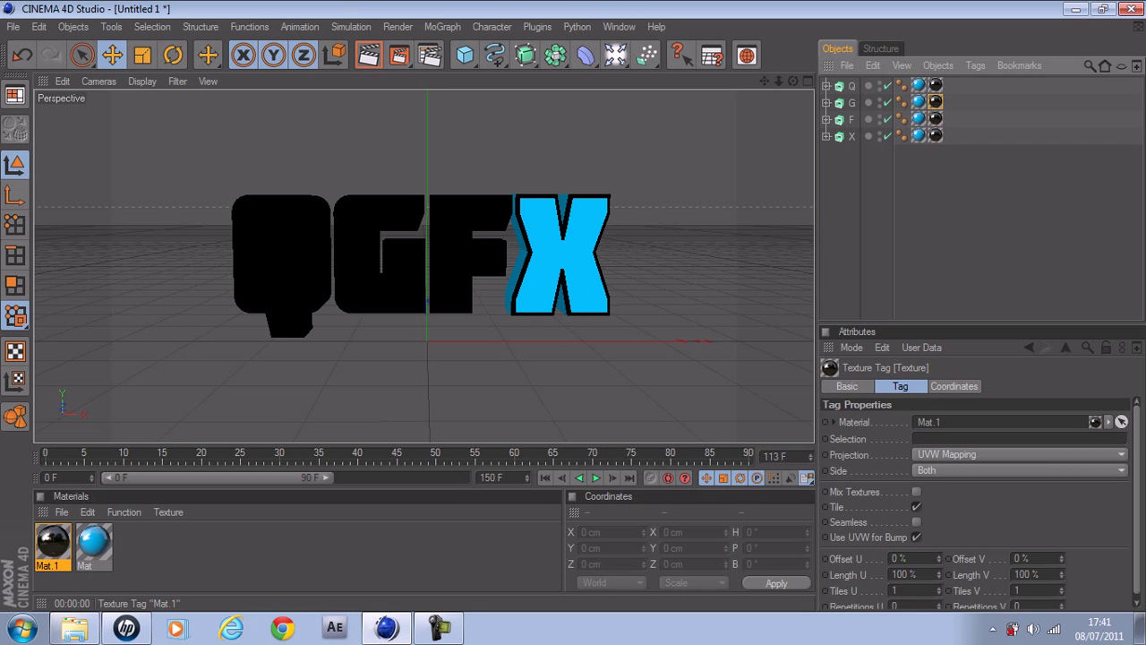
ctrl+click(935, 85)
ctrl+click(934, 118)
click(949, 438)
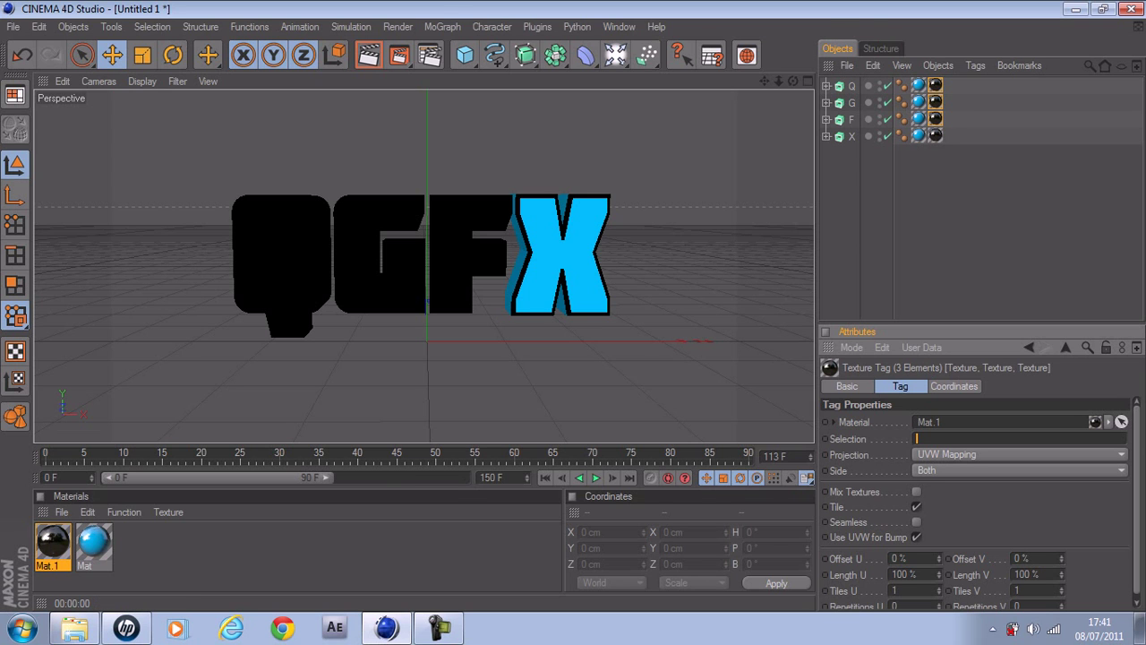
click(976, 223)
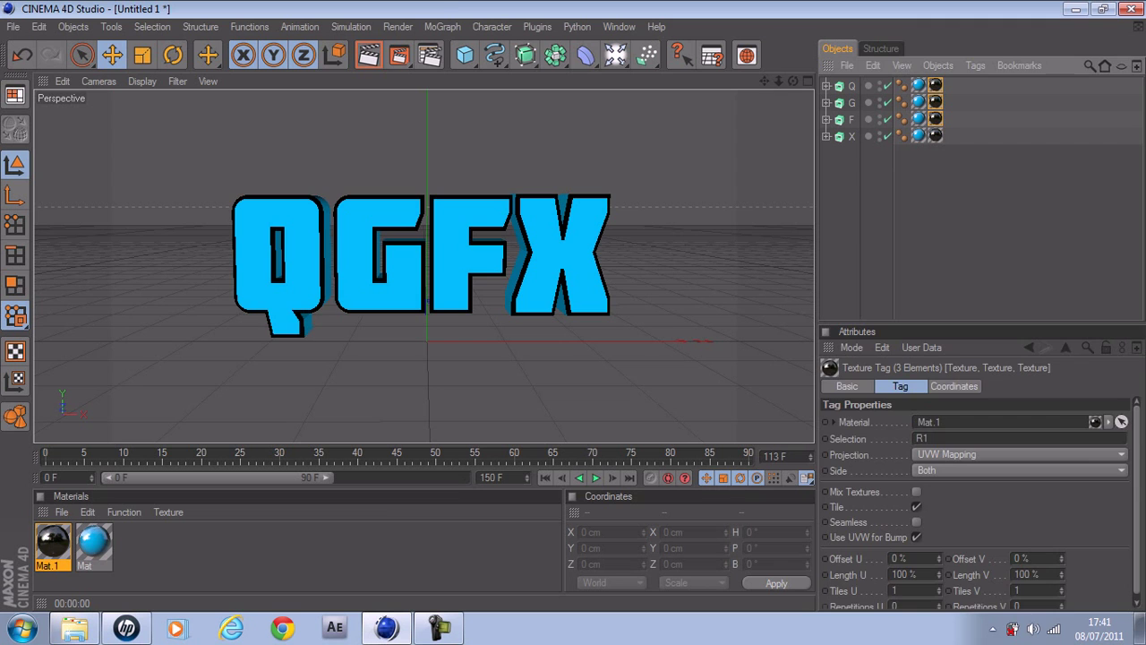
- Add OverheadSoftbox.c4d from the GreyscalegorillaLightKitPro1 presets to the scene
click(746, 55)
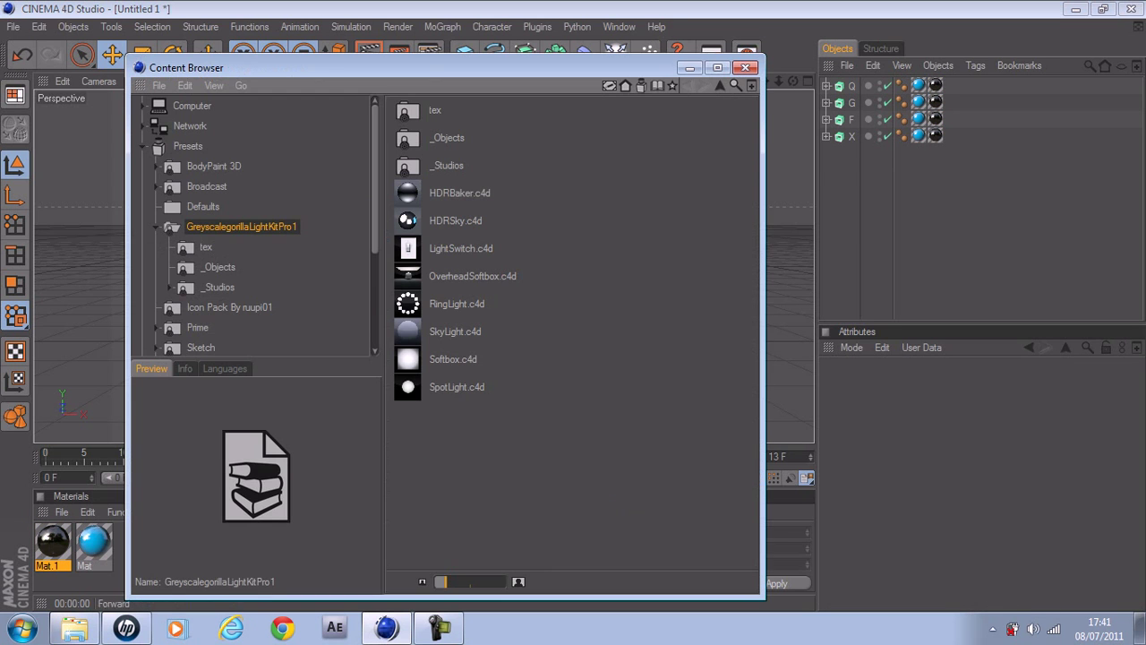
double_click(473, 276)
click(745, 69)
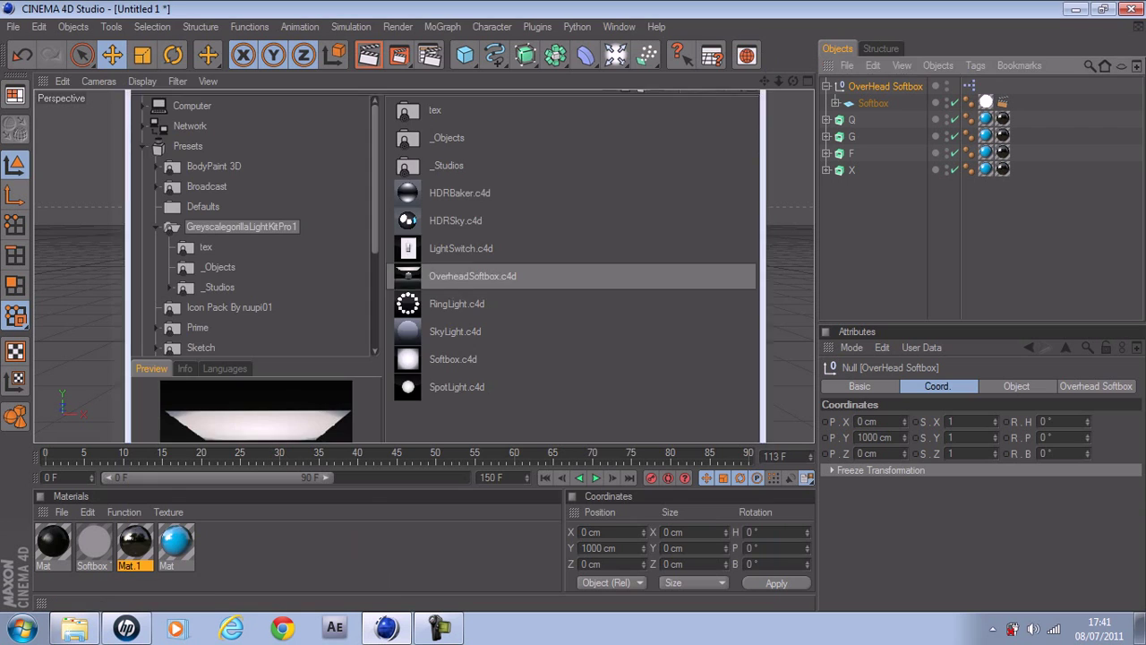
- Render a viewport preview of the letters under the overhead softbox
click(764, 81)
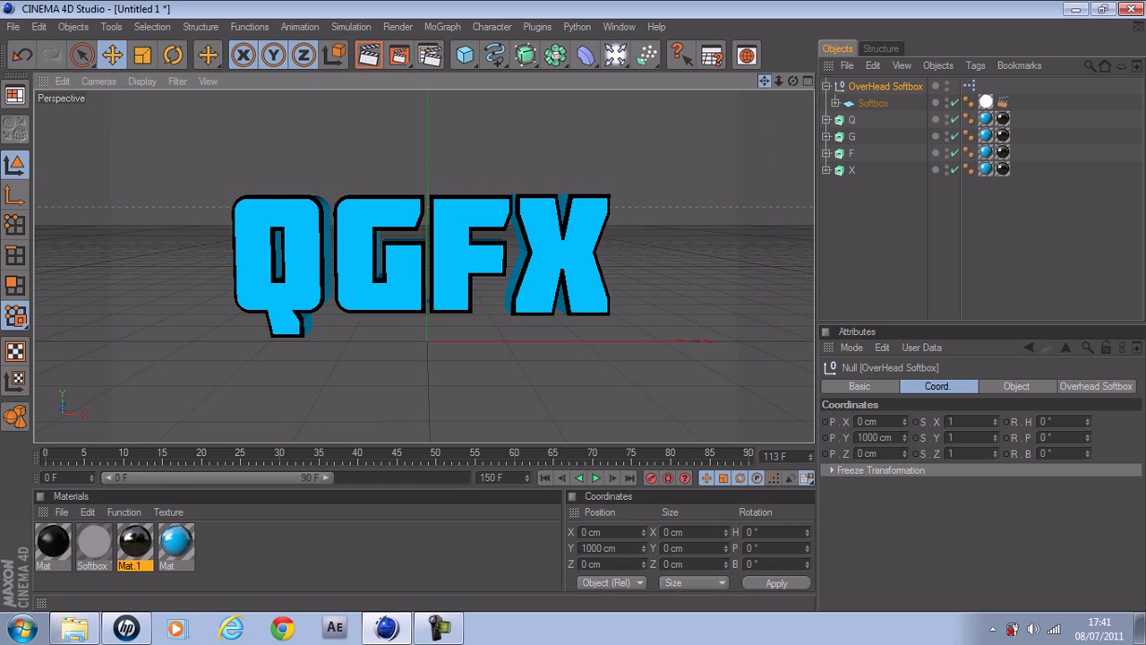
drag(764, 82, 760, 83)
click(368, 55)
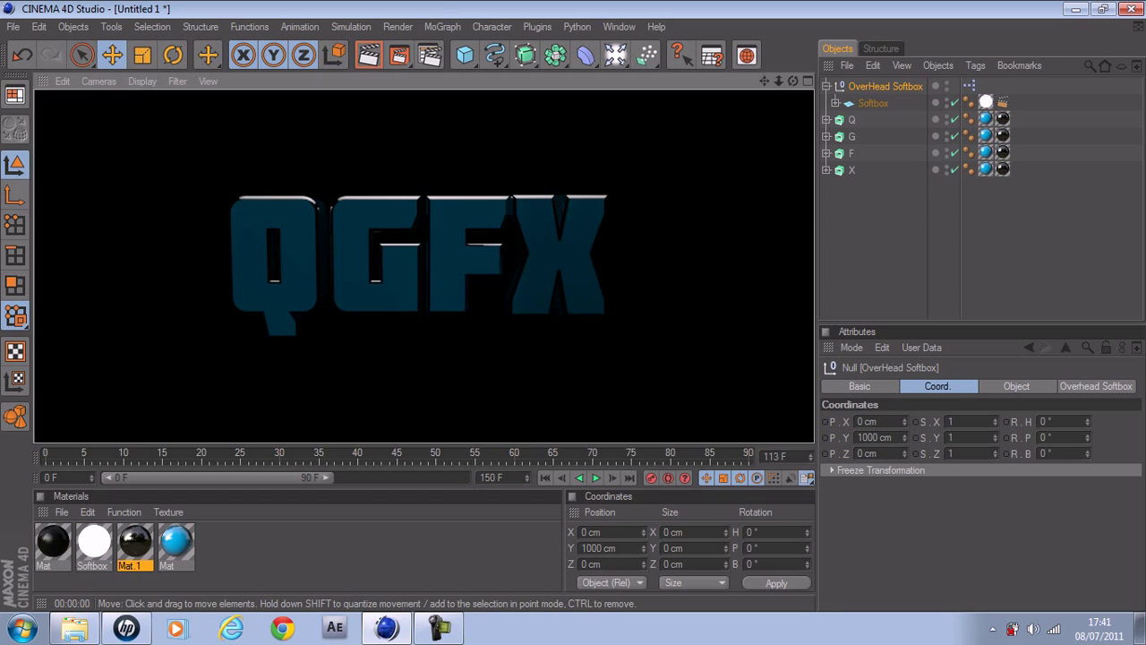
drag(793, 81, 795, 82)
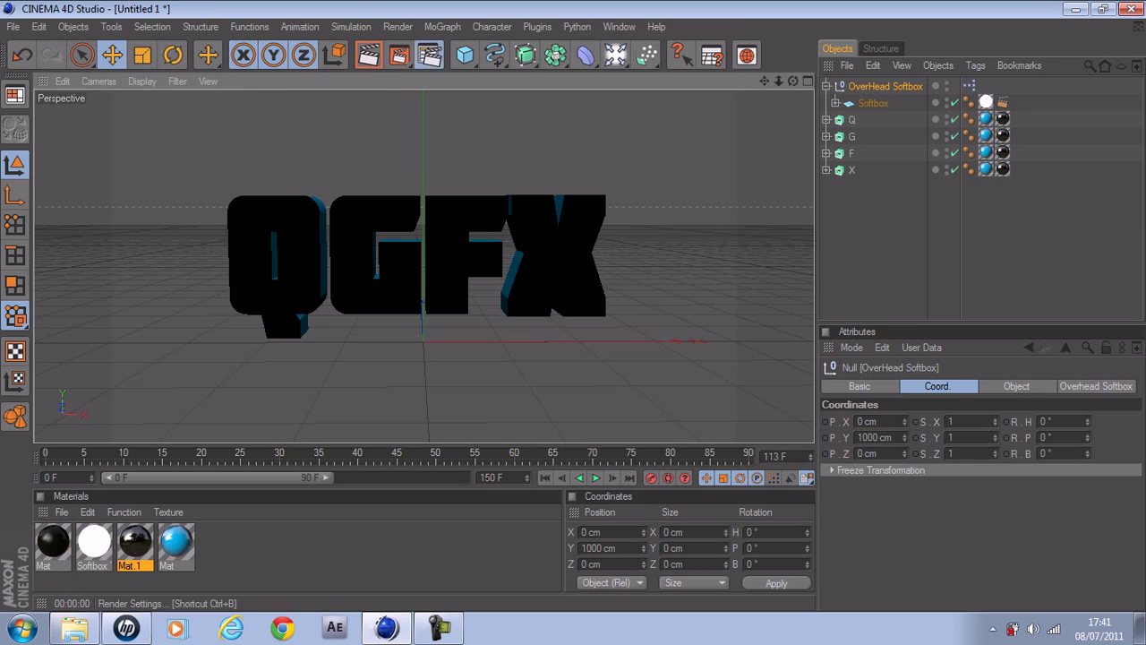
- Set the render output's frame range manually from frame 0 to frame 15
click(429, 56)
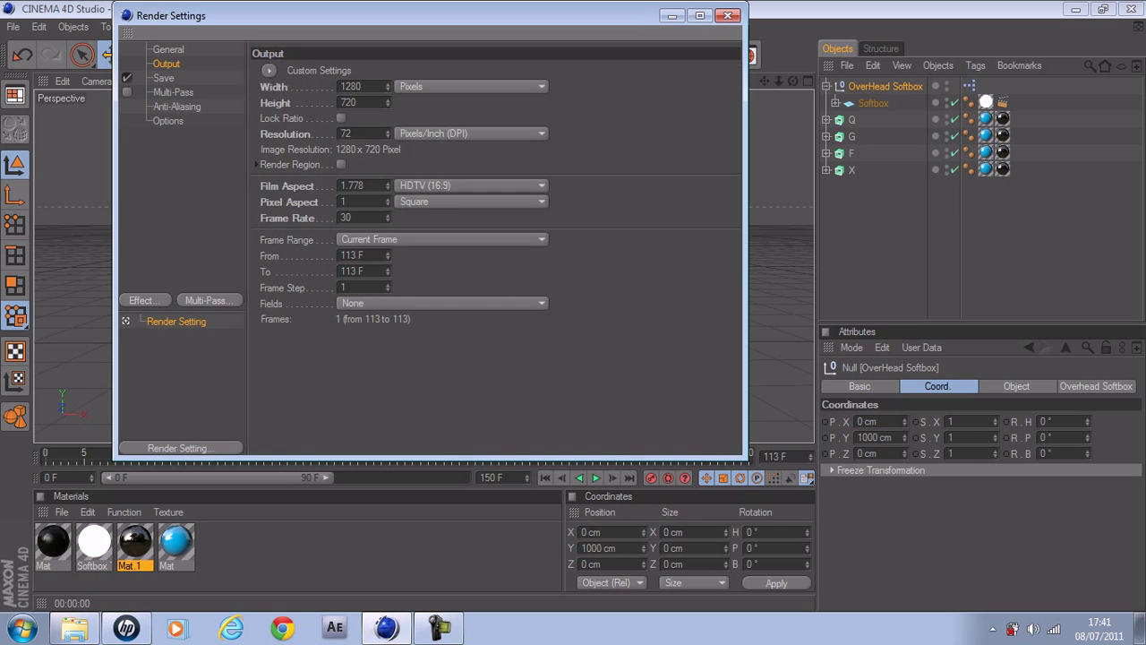
double_click(352, 256)
text(0)
key(Return)
double_click(351, 272)
text(15)
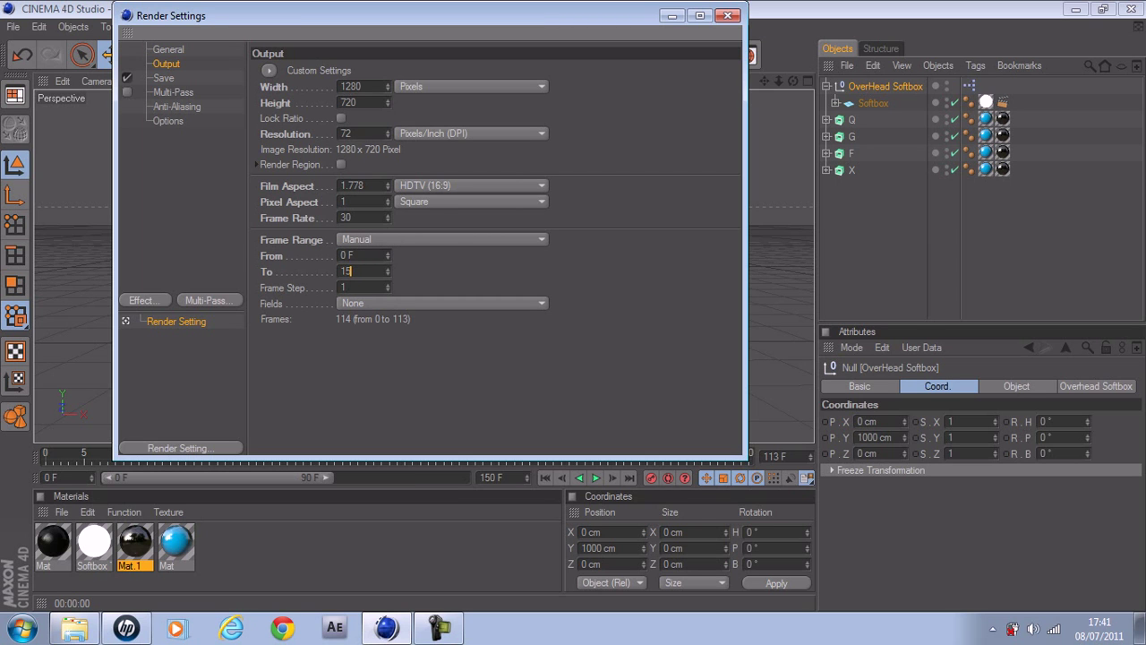
click(728, 15)
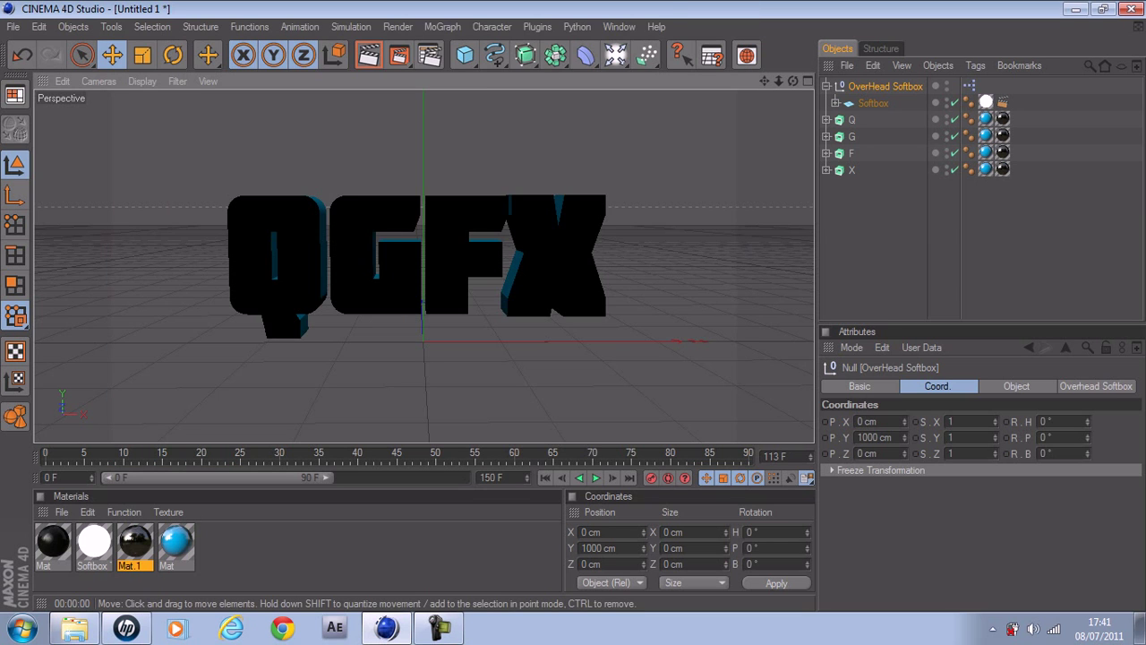
- Render the animation, play the rendered intro tut.mov in VLC media player, and close the player
key(shift+r)
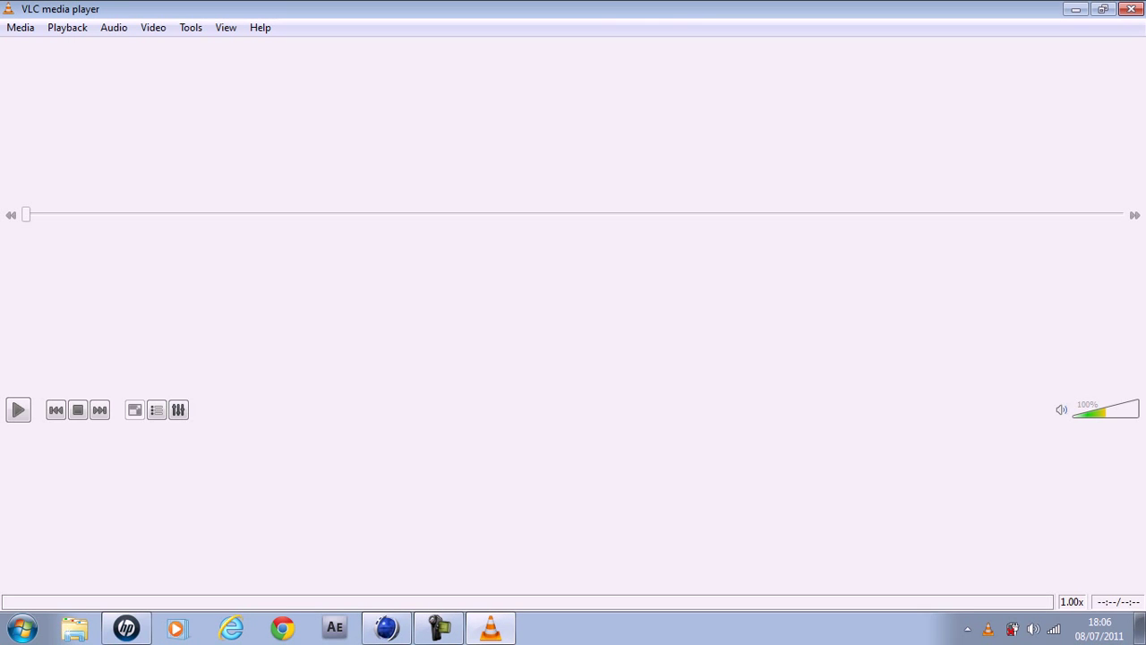
click(18, 413)
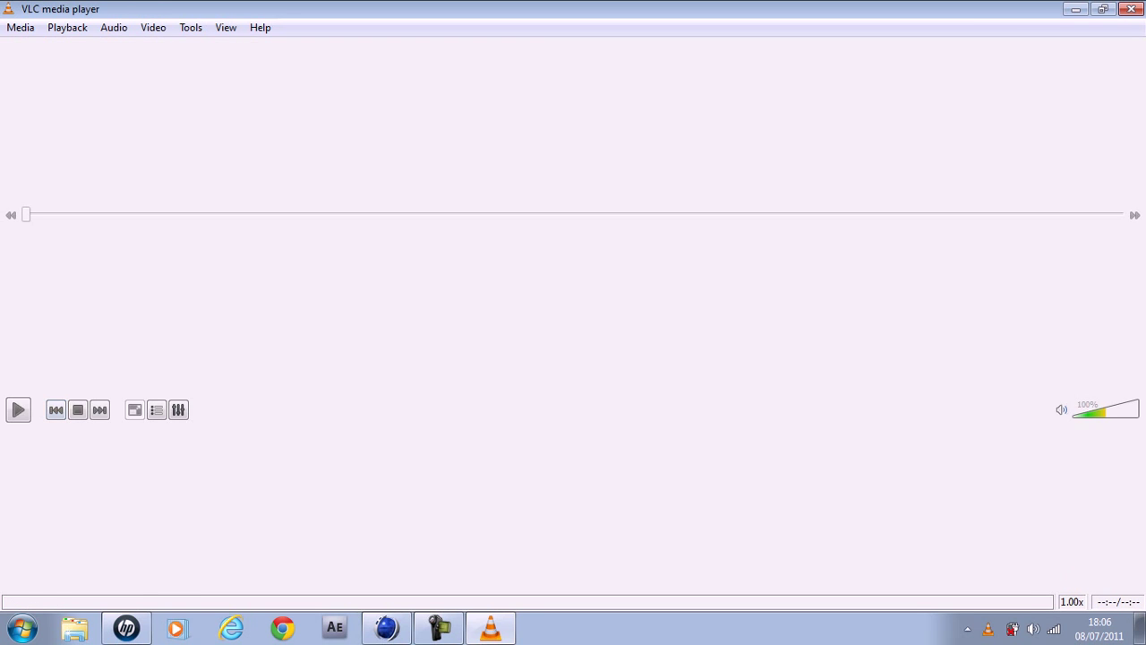
click(18, 410)
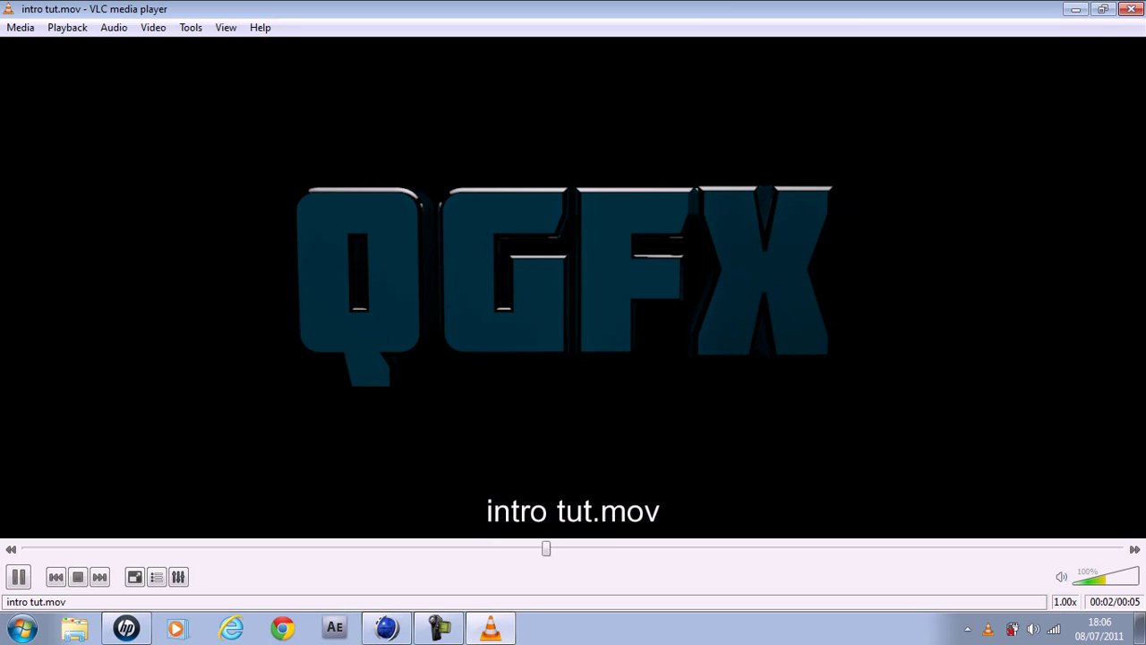
key(space)
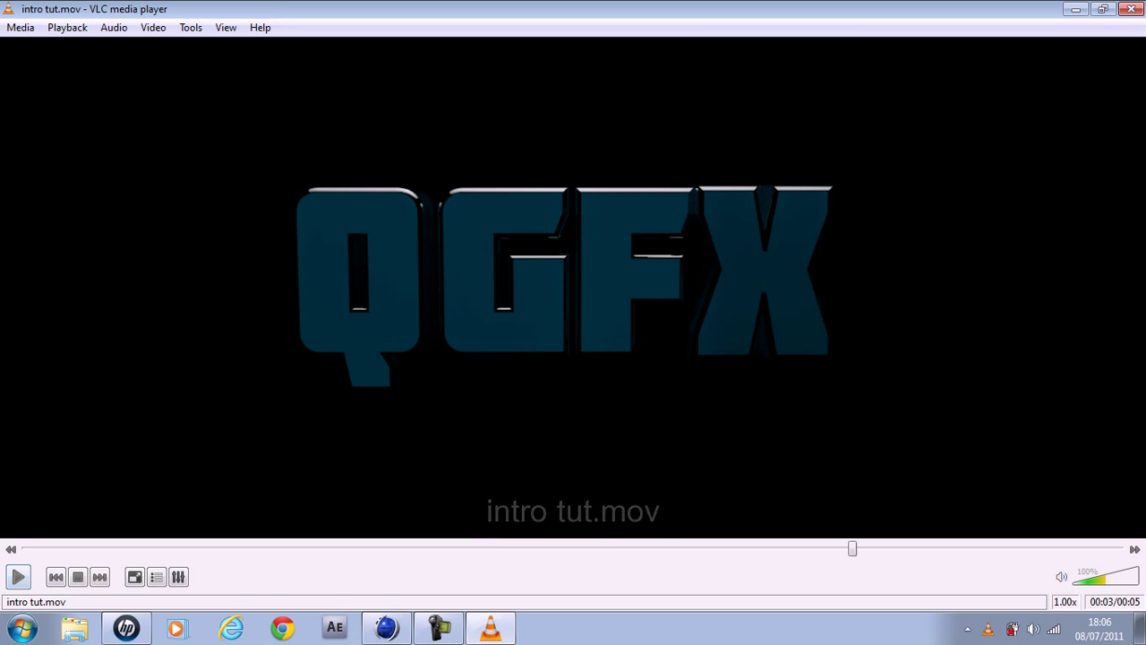
click(1131, 9)
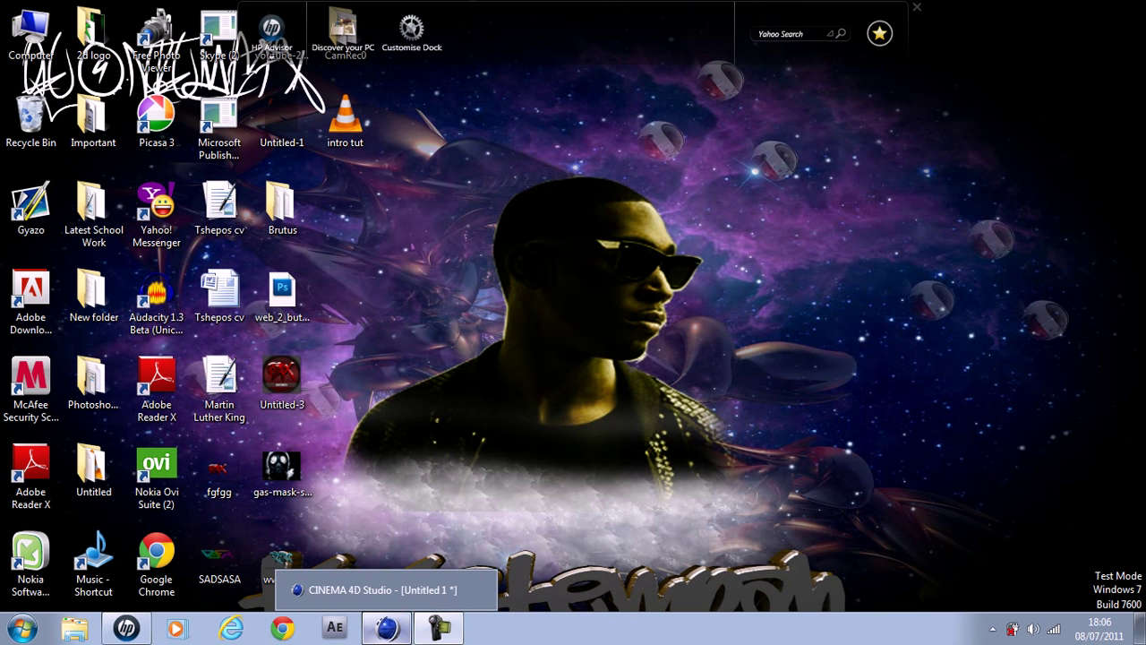
- Switch back to Cinema 4D and examine the Q extrude object's object, caps, phong and basic properties and its child spline
click(387, 627)
click(660, 15)
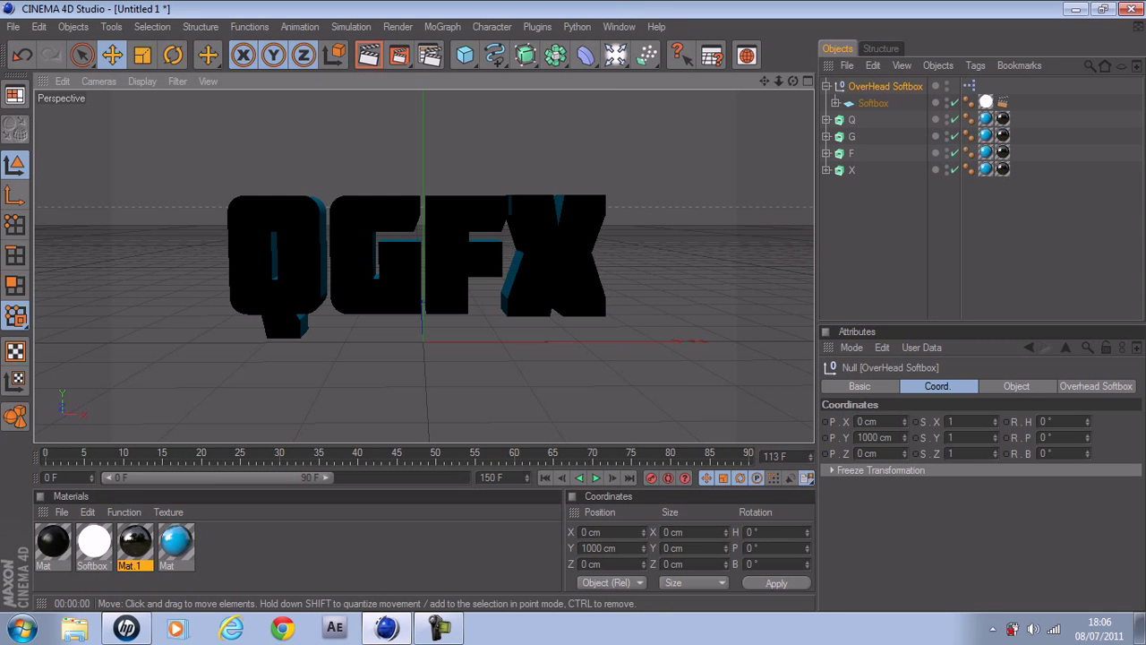
drag(858, 192, 850, 121)
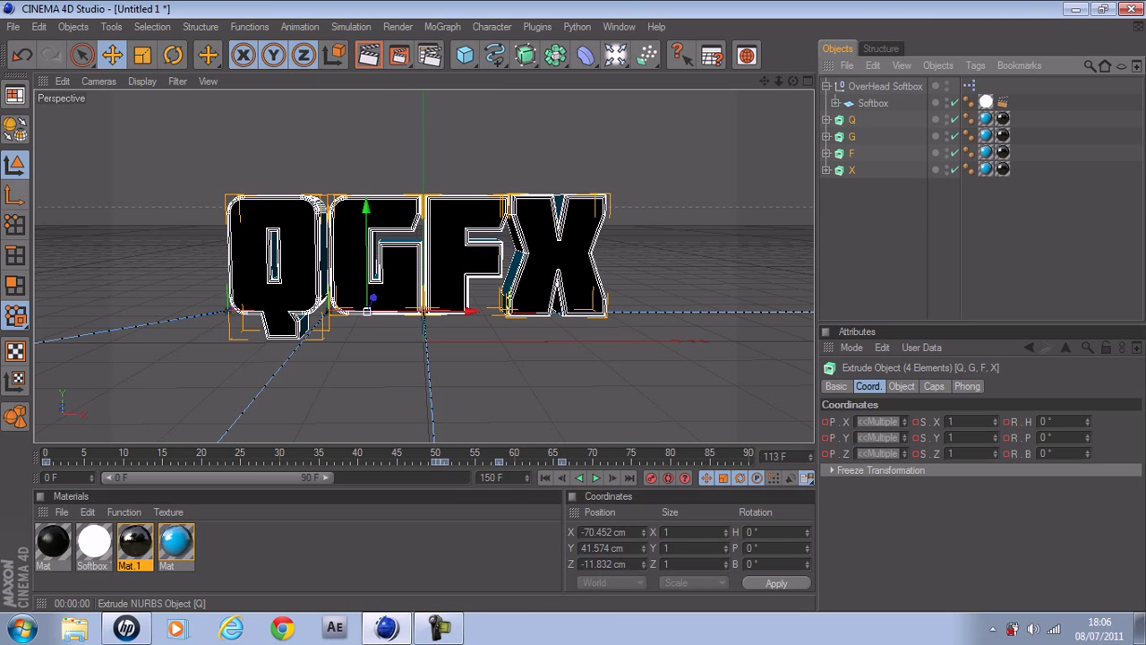
click(851, 120)
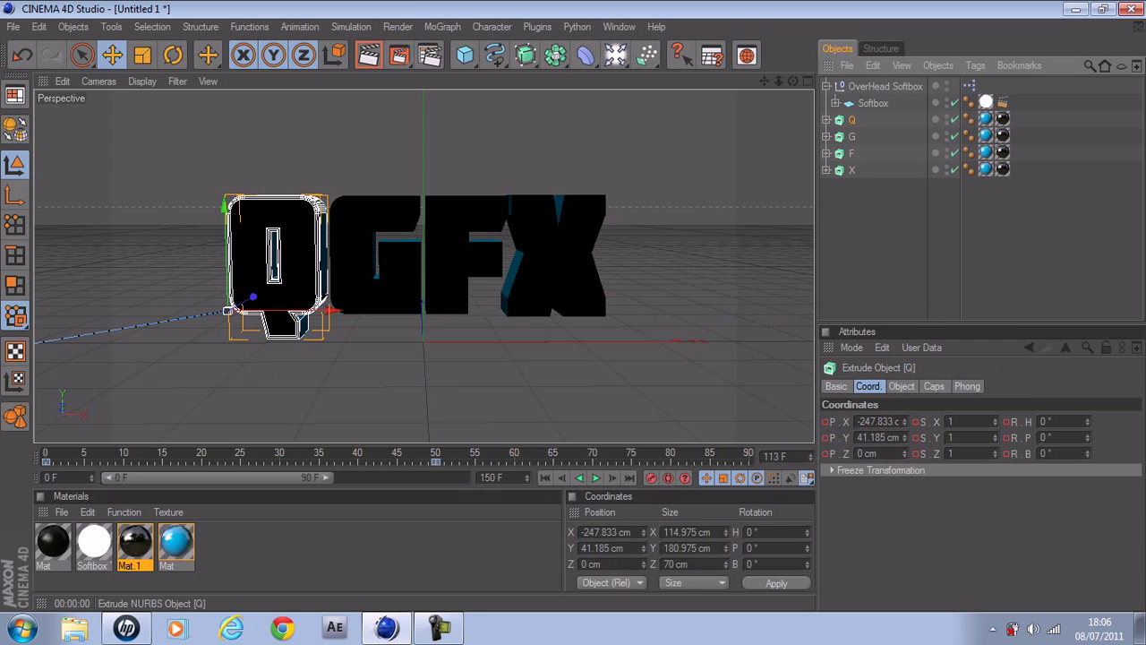
click(902, 387)
click(934, 386)
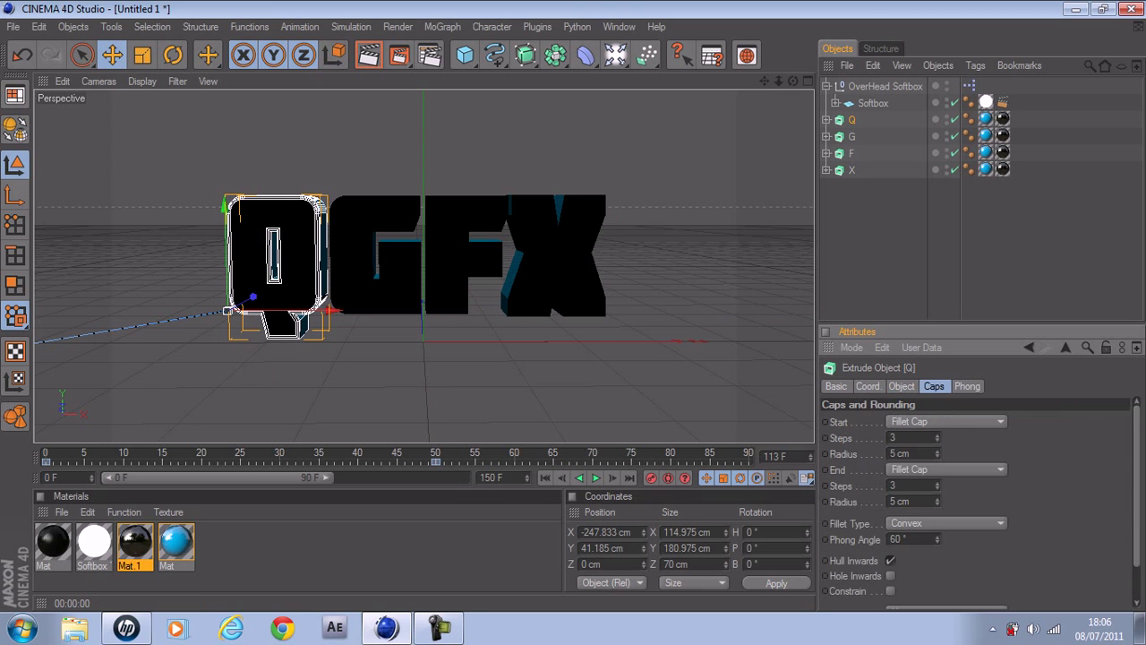
click(966, 386)
click(836, 386)
drag(902, 308, 851, 117)
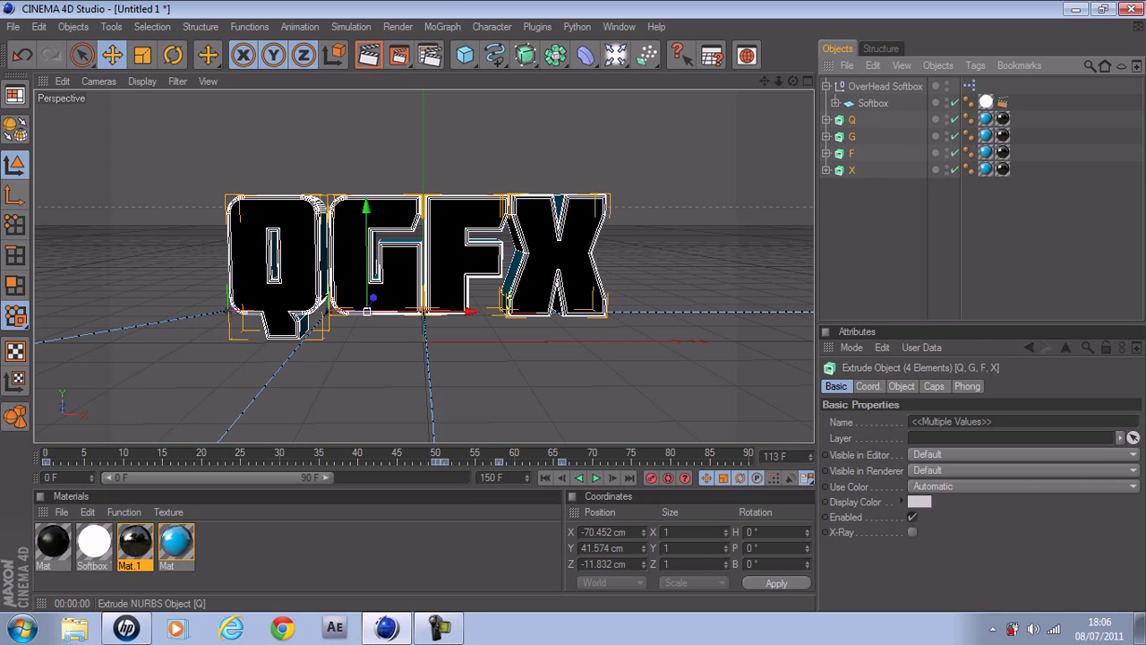
click(851, 120)
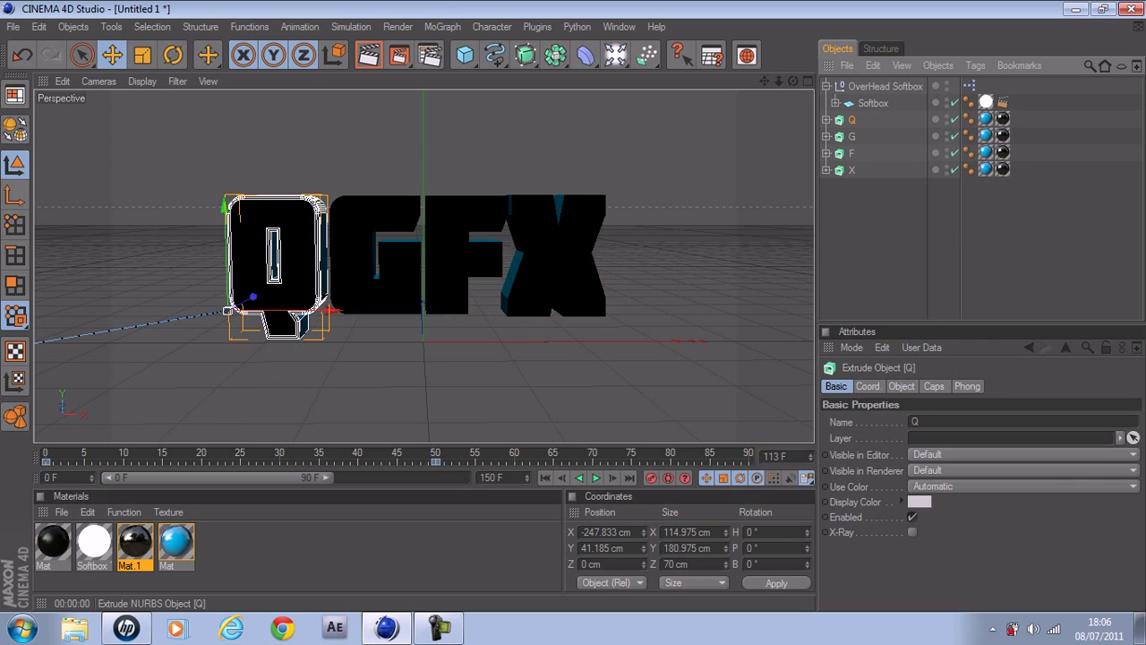
click(826, 120)
click(860, 137)
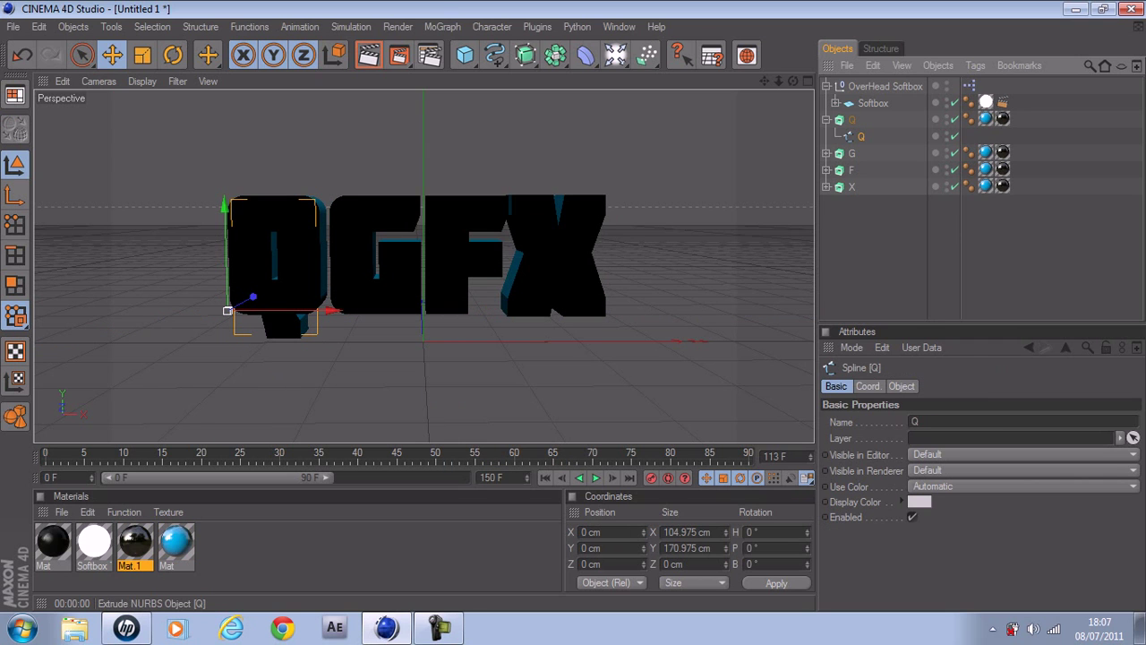
click(825, 120)
- Collapse the OverHead Softbox hierarchy and select it together with the Q, G, F and X extrude objects
click(825, 88)
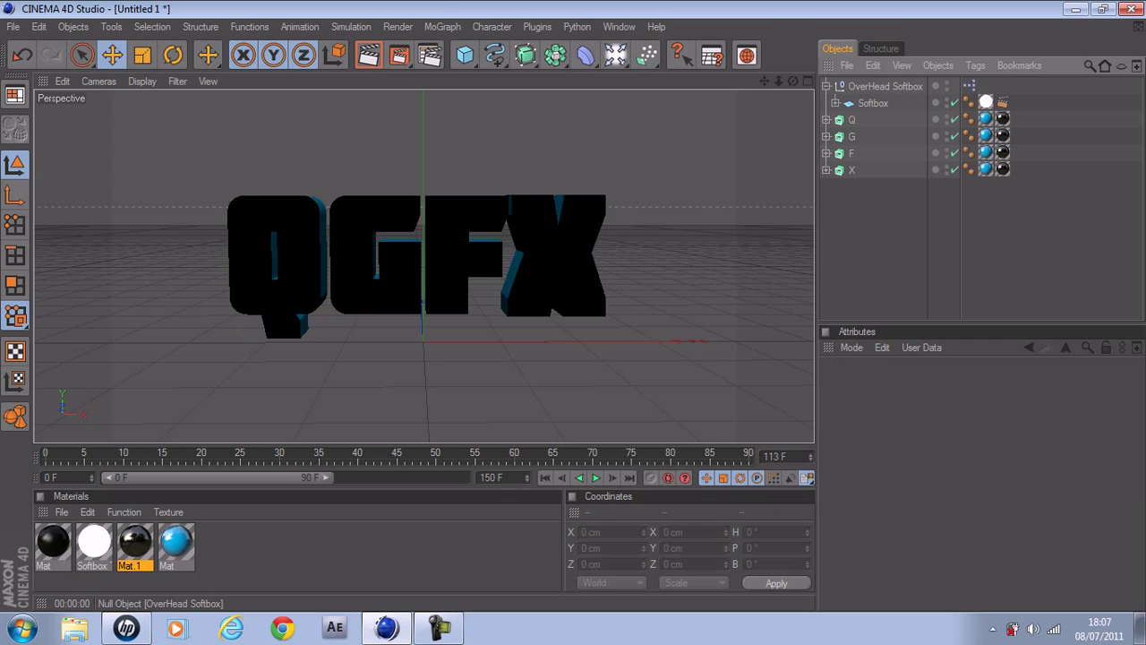
click(825, 86)
drag(882, 230, 862, 78)
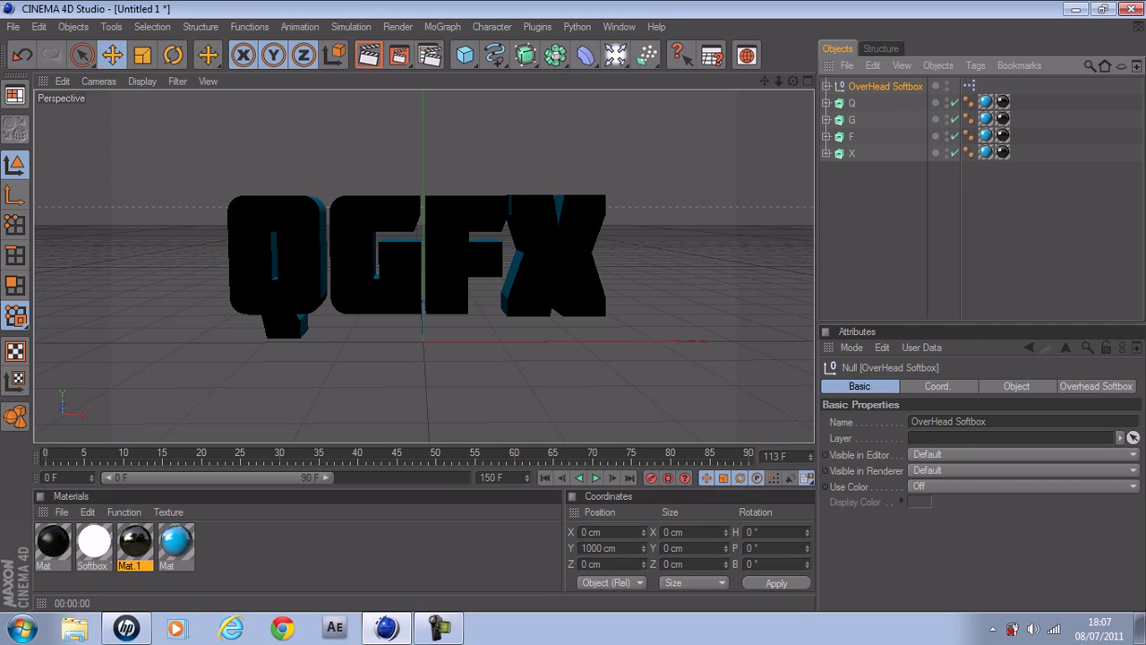
drag(854, 192, 850, 83)
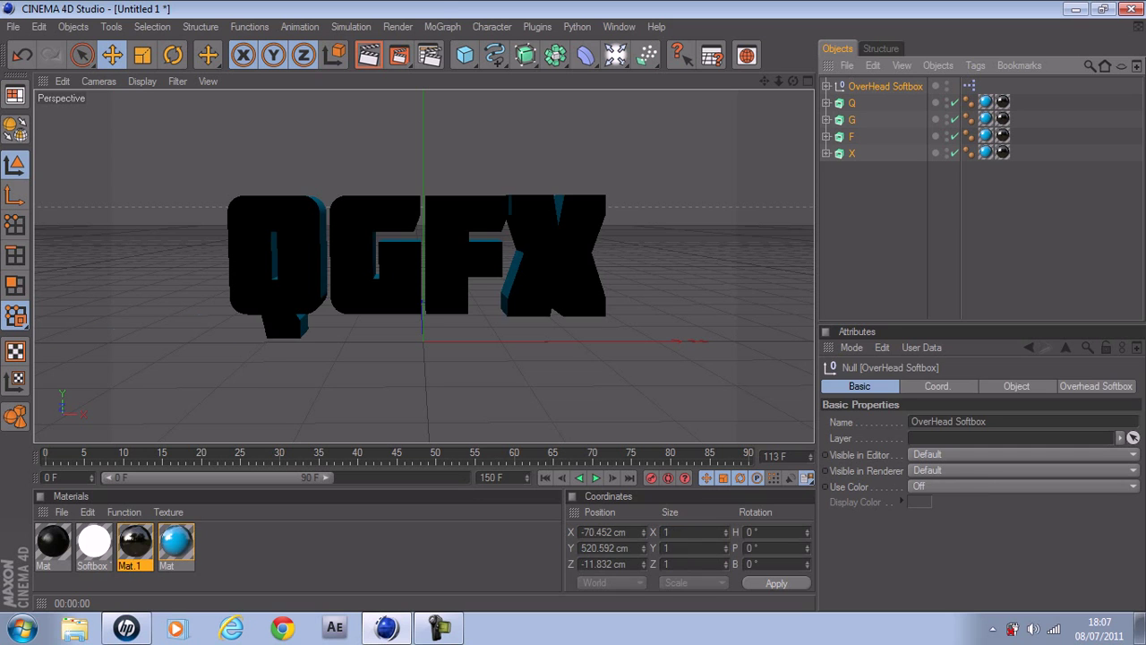